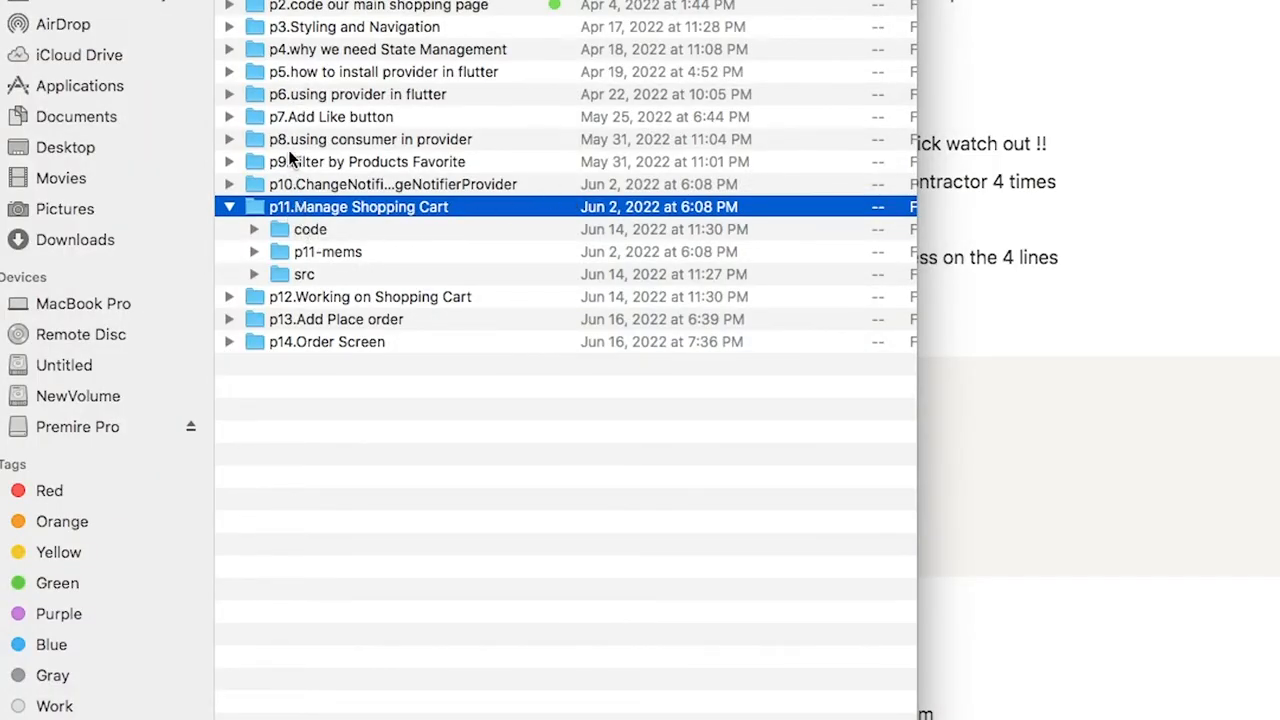
Peek at the meme videos inside the p11-mems folder, then collapse it again.
click(307, 232)
click(328, 252)
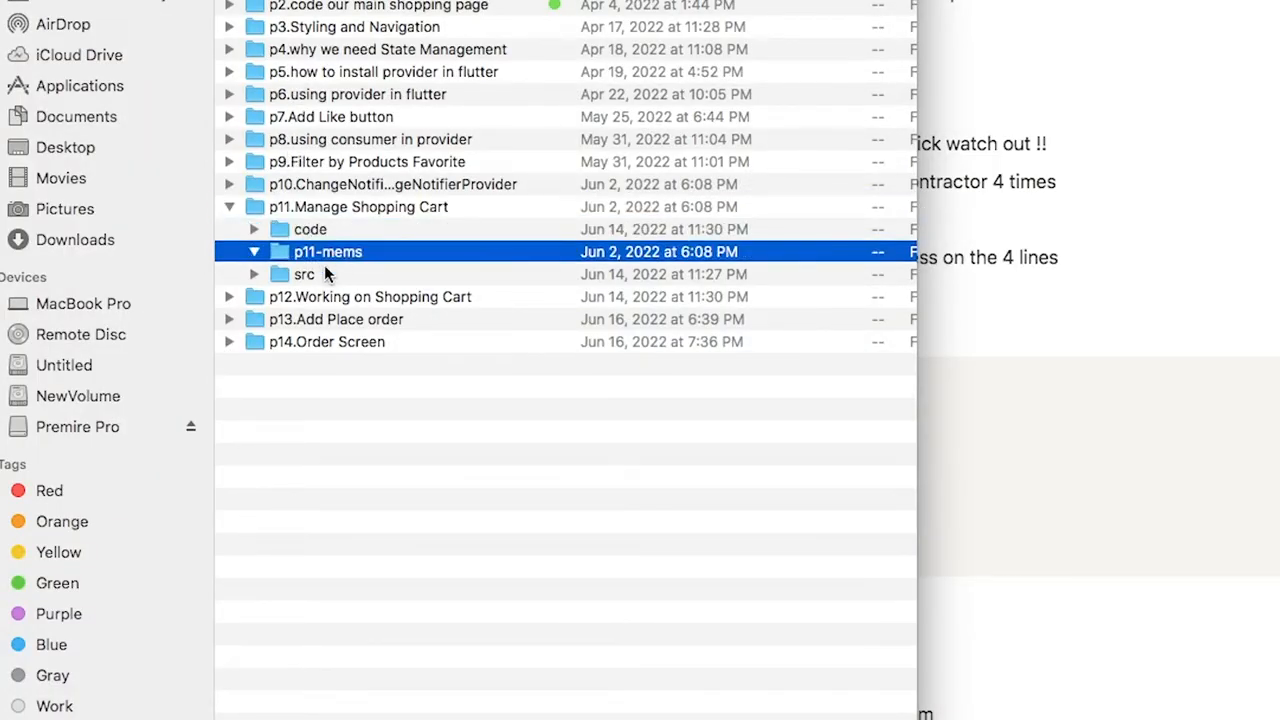
click(330, 274)
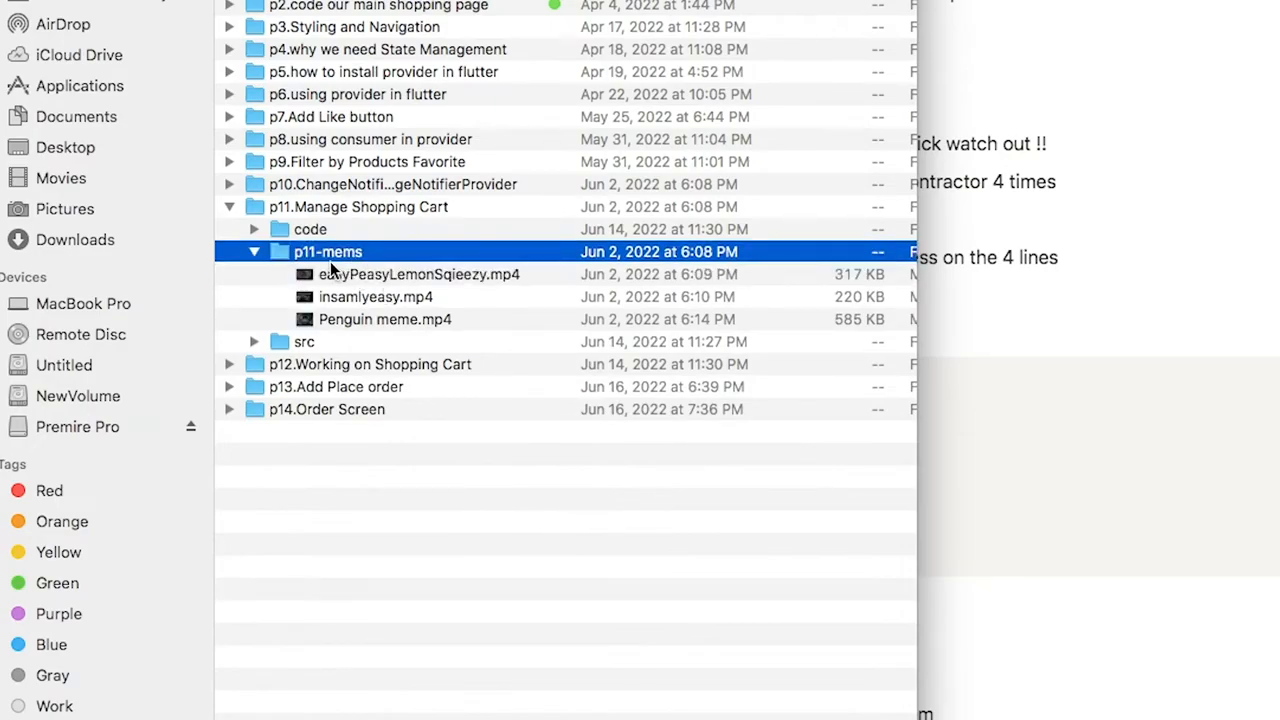
key(Left)
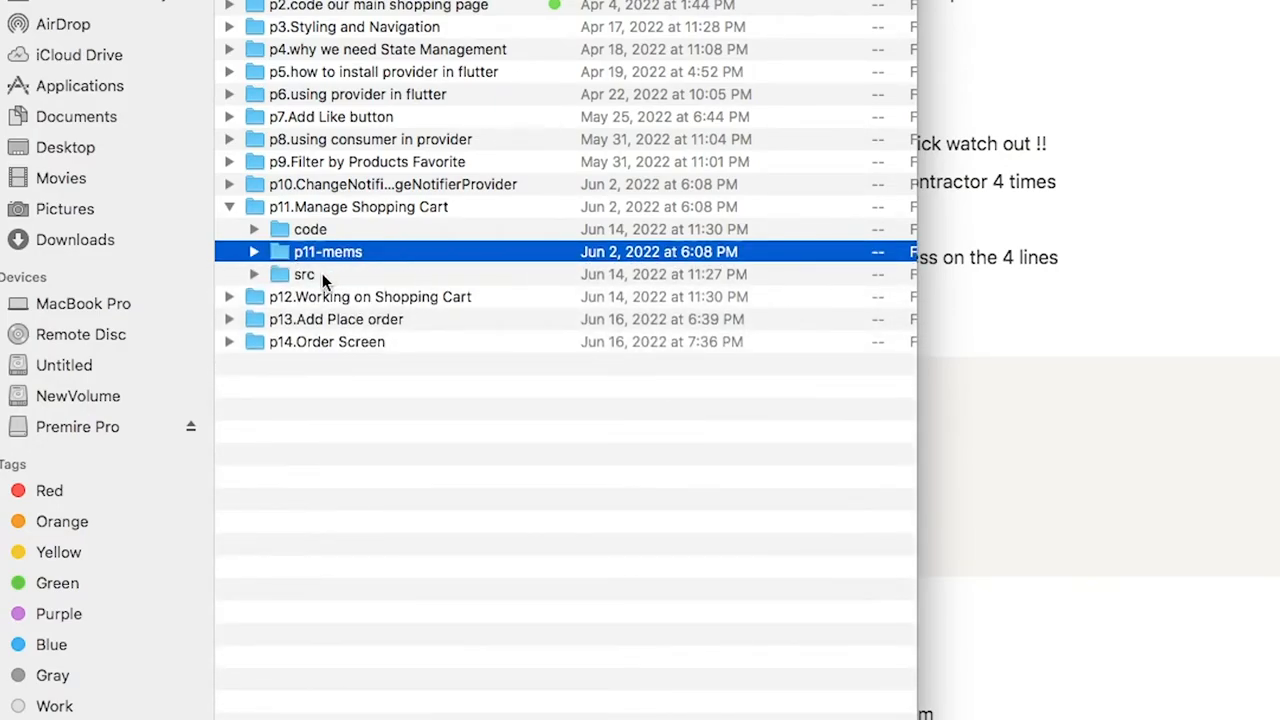
Expand src and pick out the screen recording and Voice 023_sd.m4a in p11.Manage Shopping Cart.
click(323, 275)
key(Right)
click(340, 297)
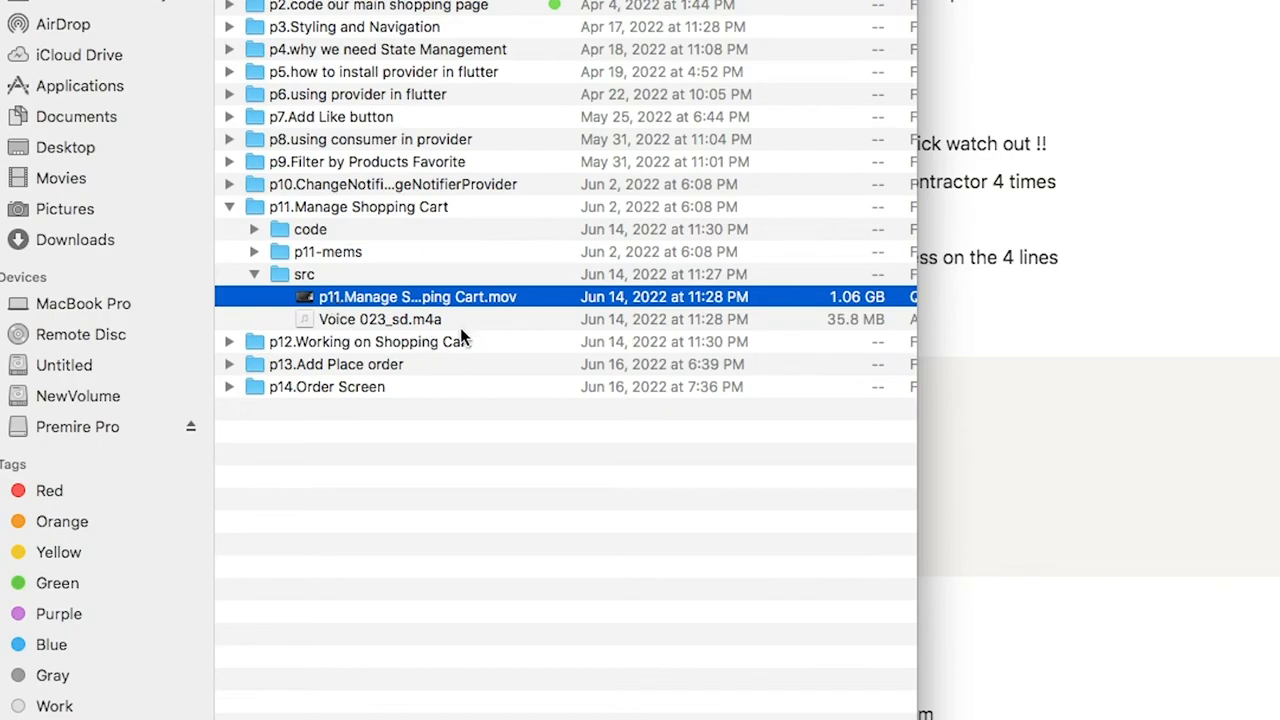
click(420, 319)
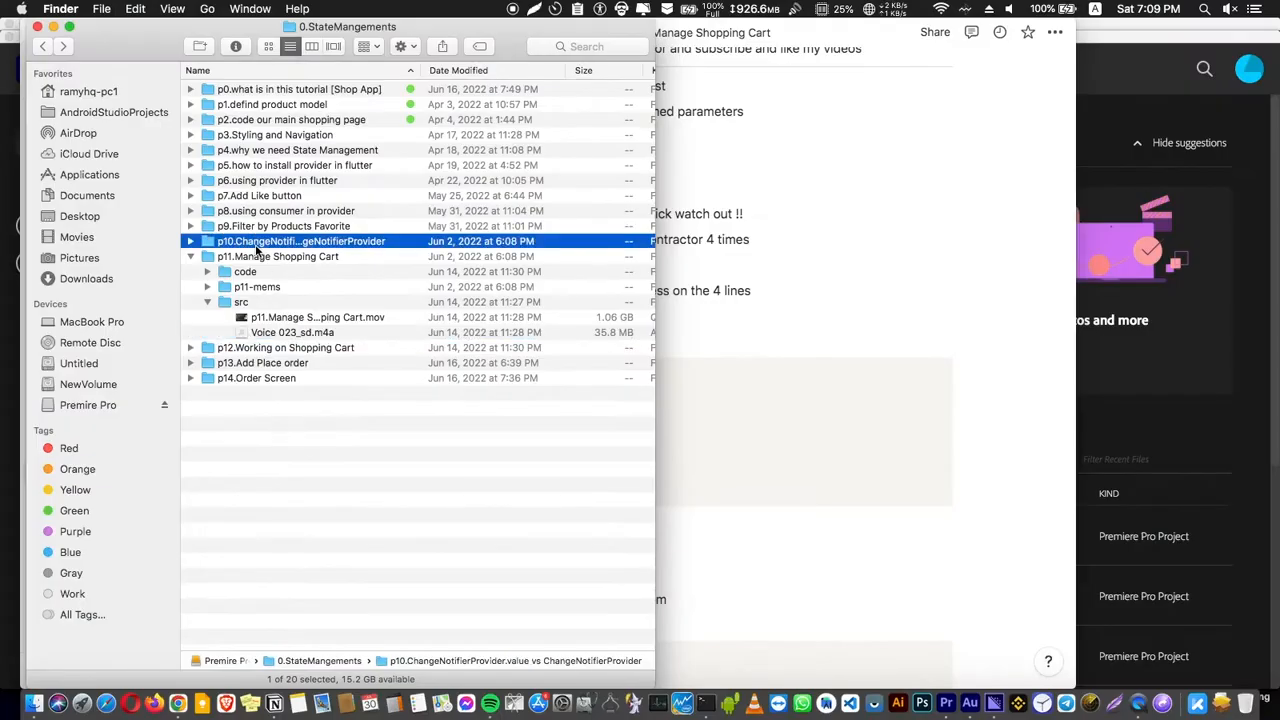
click(321, 208)
Switch to Premiere Pro and start a new project named p11.Manage Shopping Cart.
key(super+Tab)
key(super+Tab)
key(Tab)
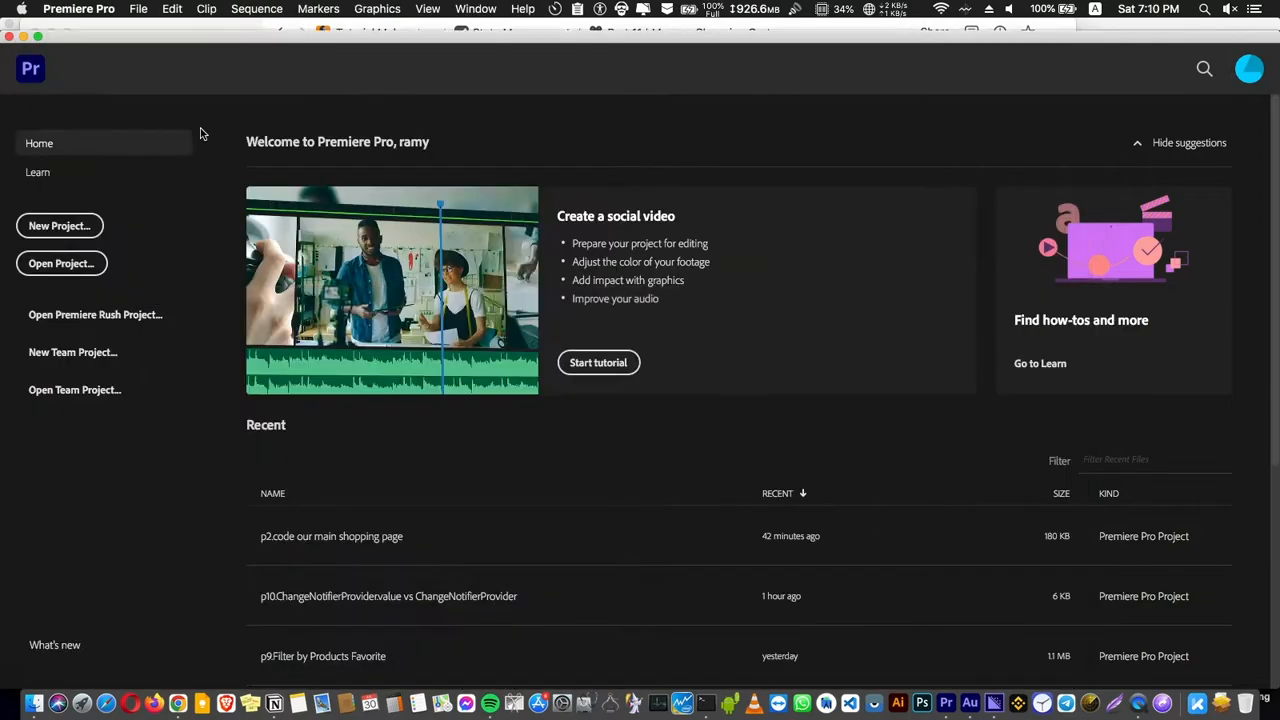
click(48, 229)
text(p11.Manage Shopping Cart)
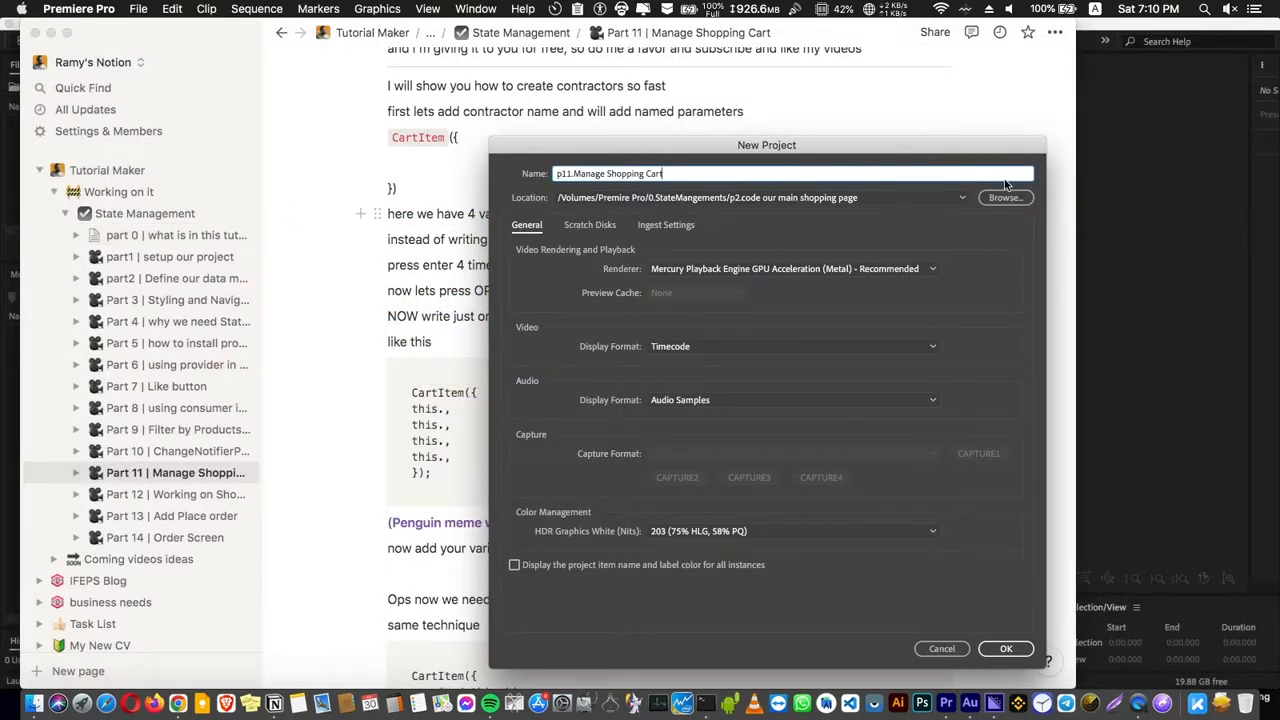
Choose the p11 lesson folder as the project's save location.
click(743, 197)
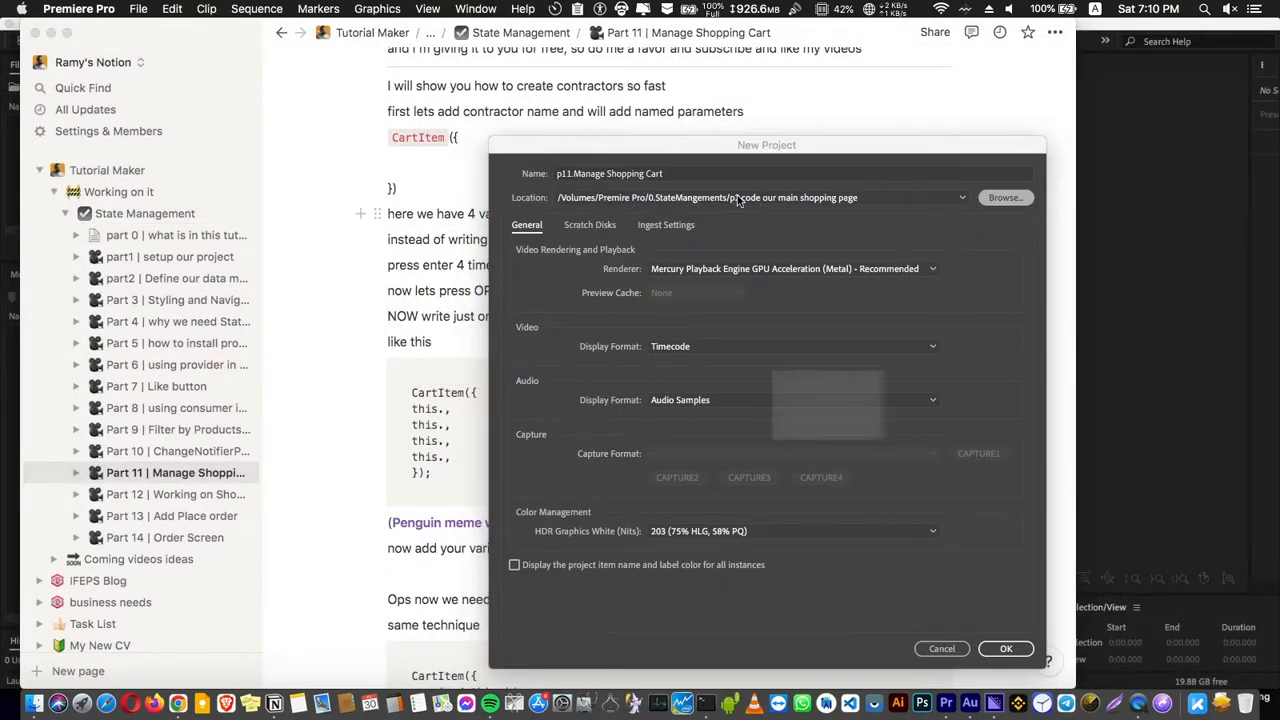
click(828, 137)
click(820, 165)
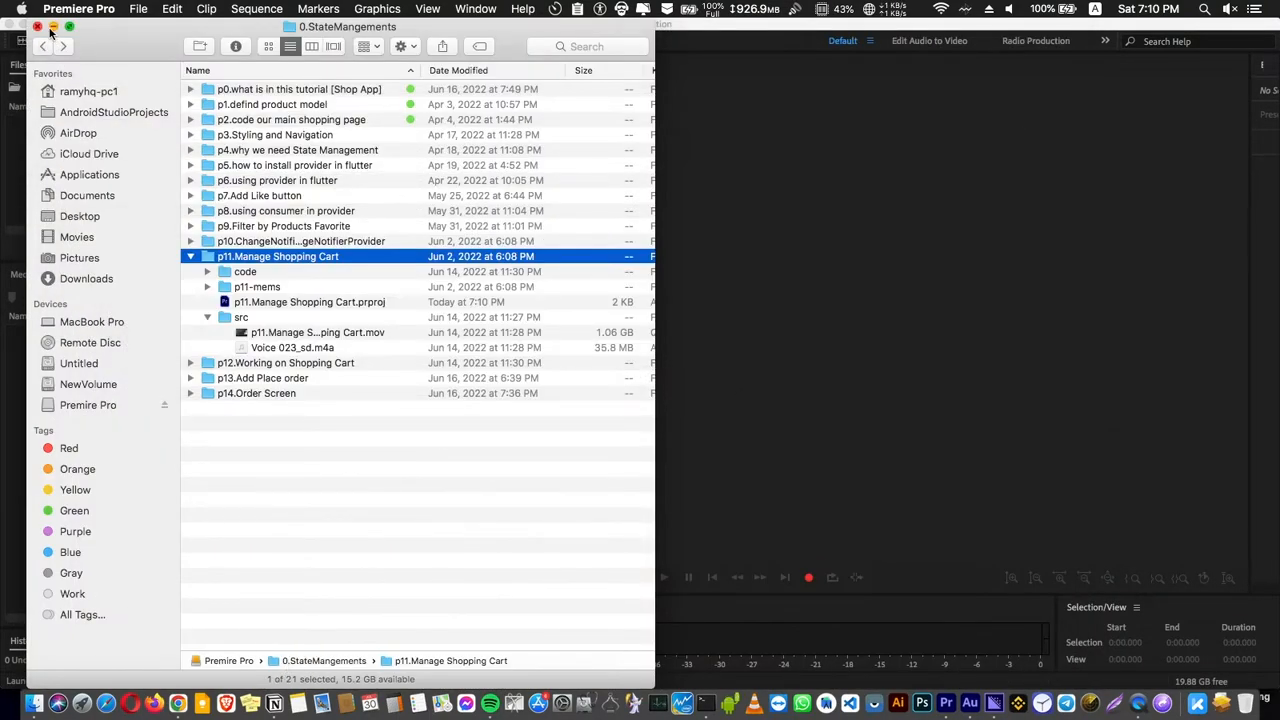
click(52, 27)
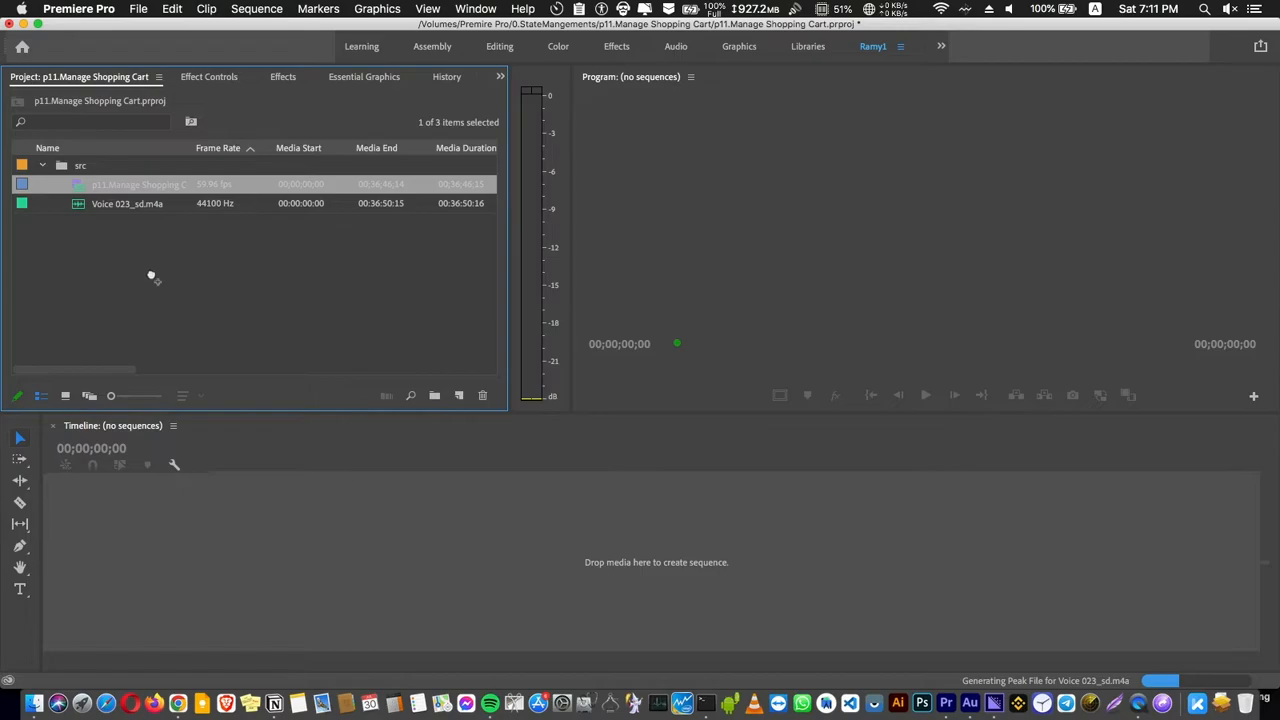
Build a sequence from the screen recording clip and glance at it full-window.
drag(100, 205, 650, 560)
key(grave)
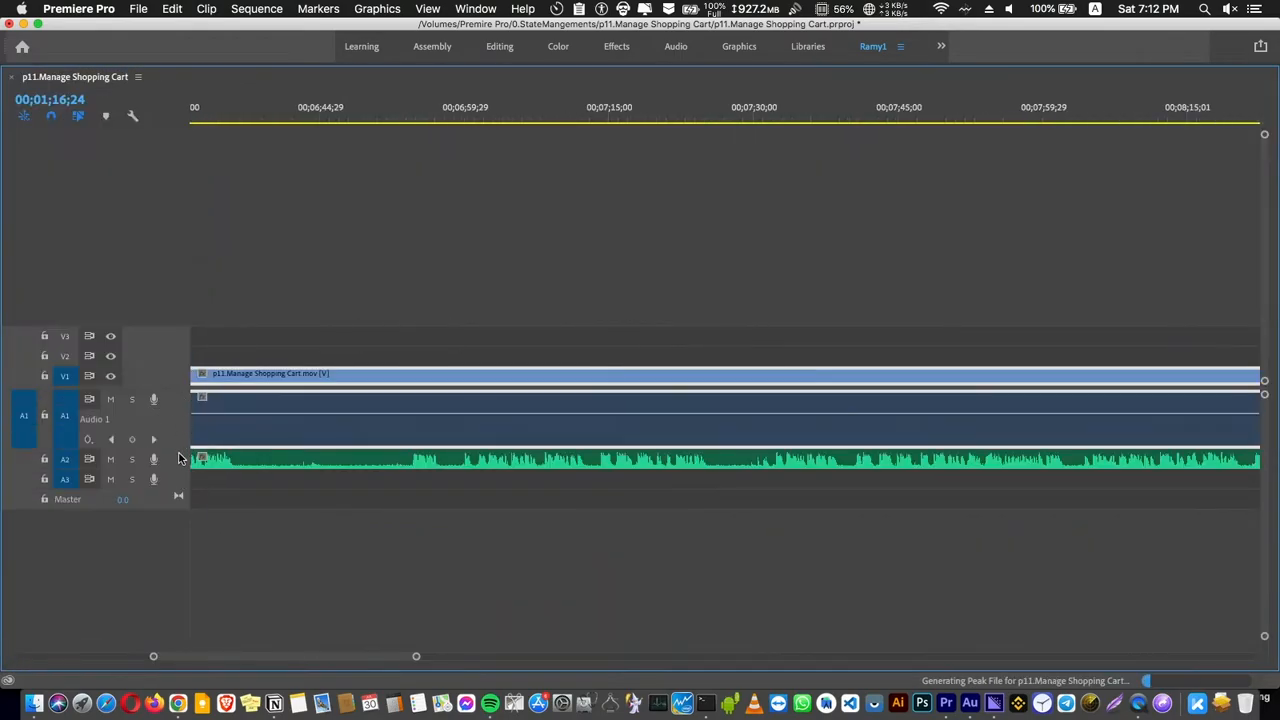
key(grave)
scroll(468, 633, up, 5)
scroll(468, 633, down, 1)
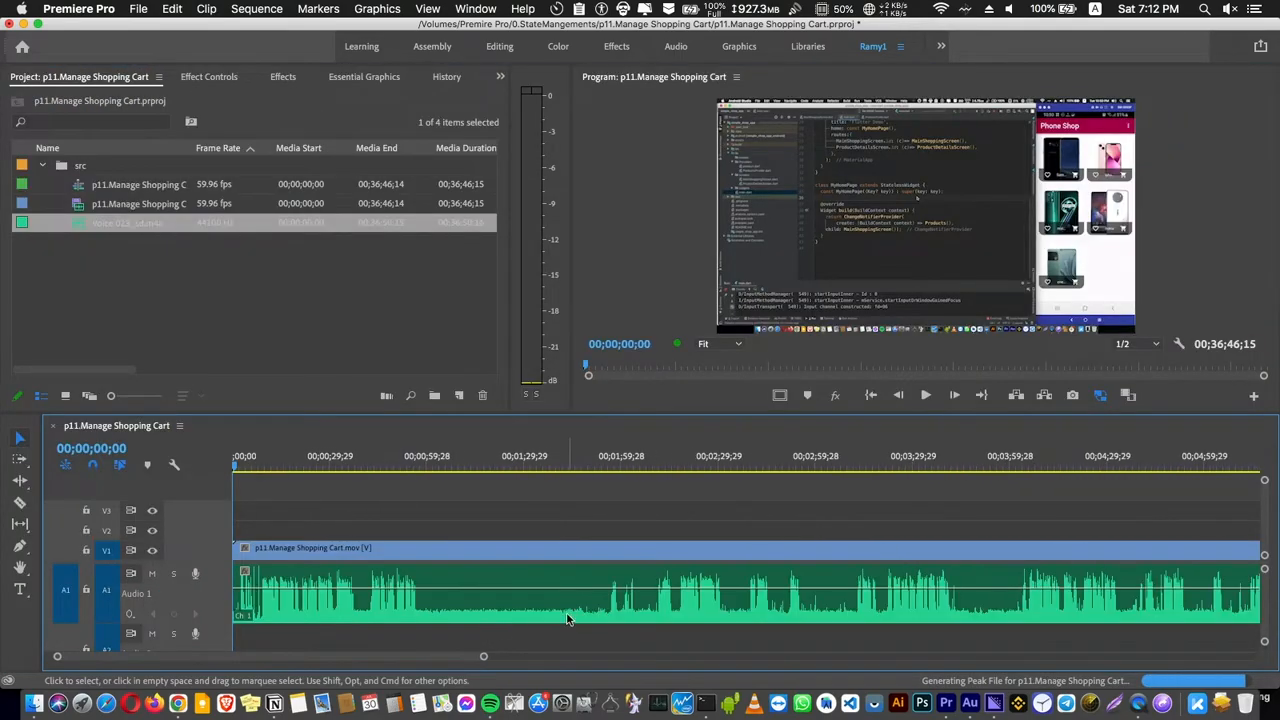
Try razor cuts at two silent pauses in the clip and undo the last one.
key(c)
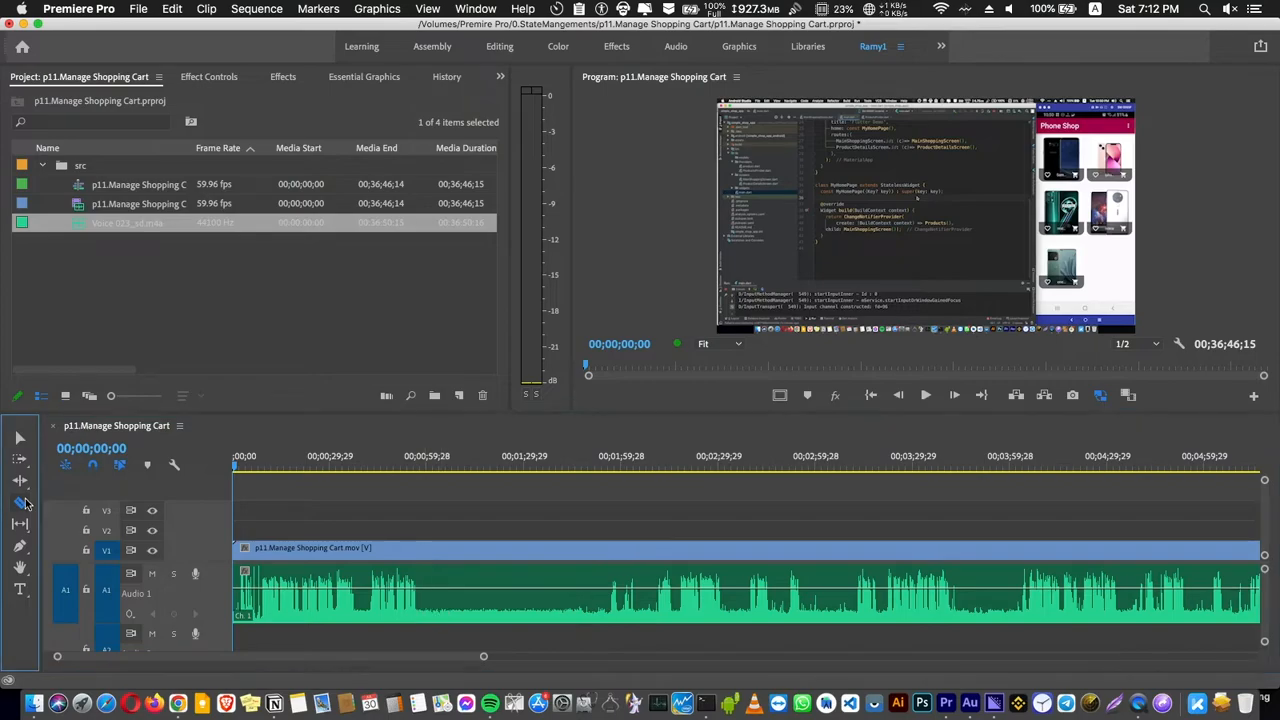
click(432, 586)
click(601, 590)
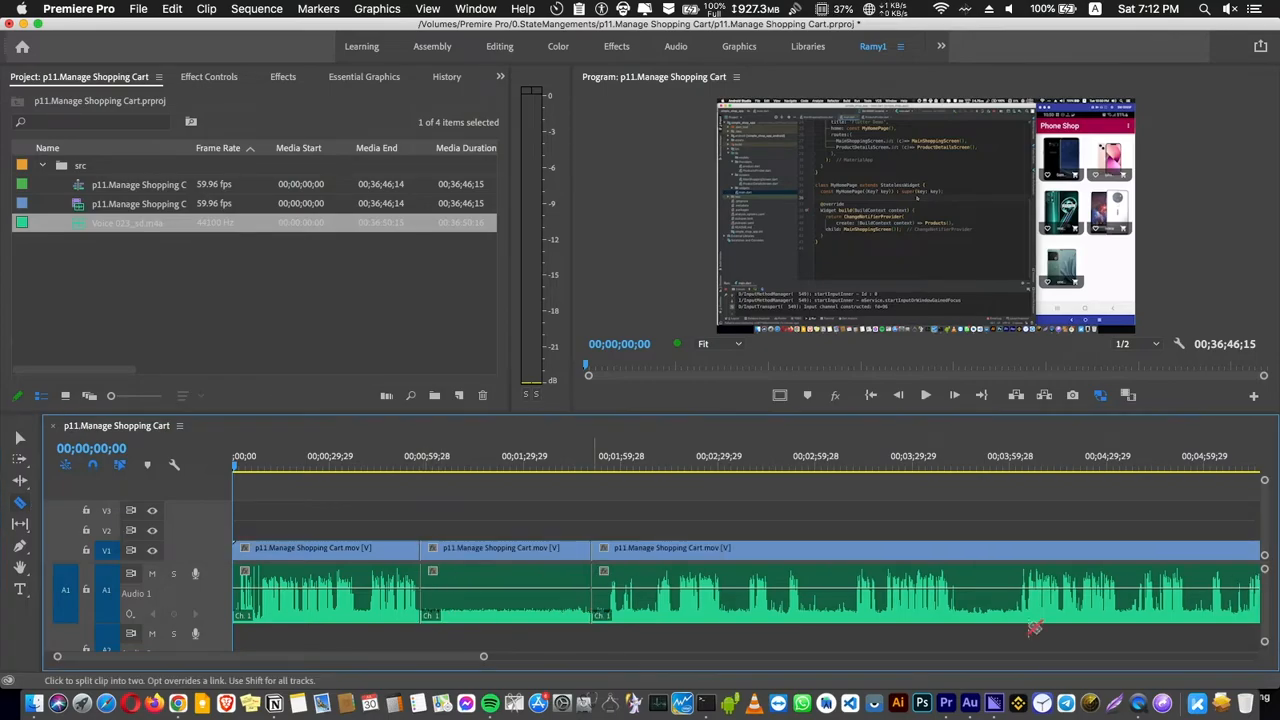
key(super+z)
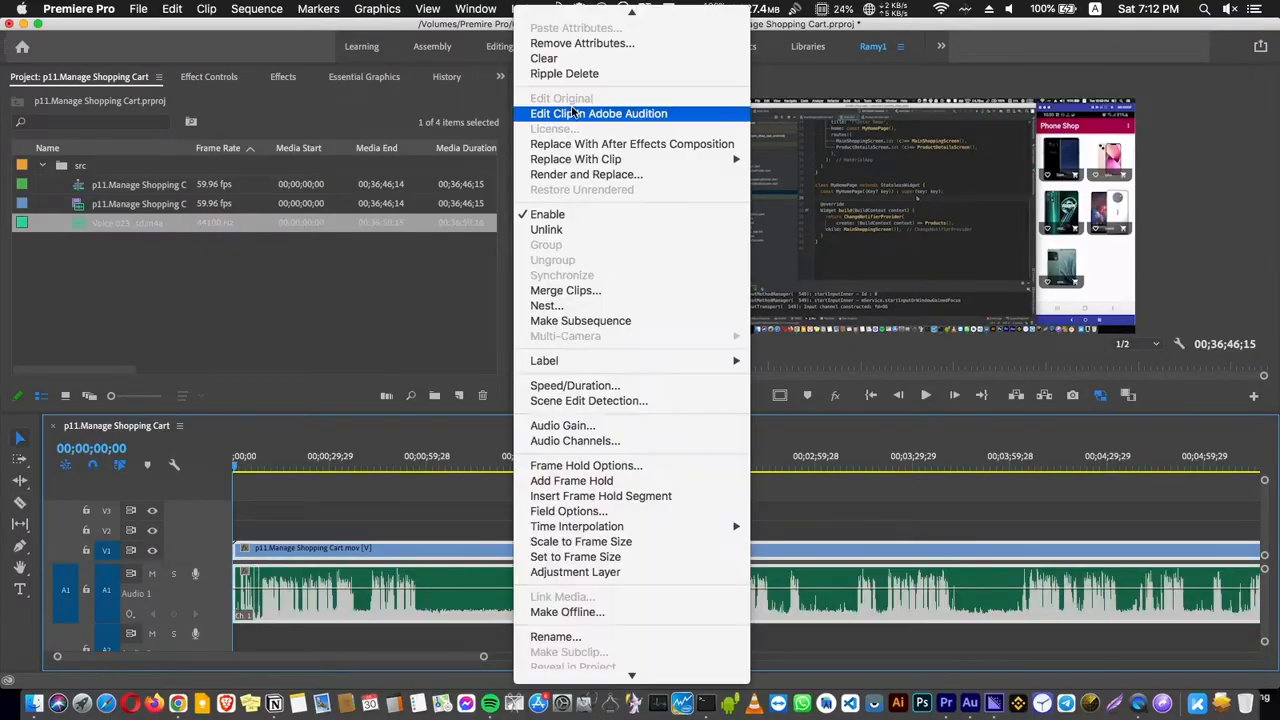
Send the clip audio to Audition and capture a noise print from the 1:00–1:52 quiet stretch.
click(568, 115)
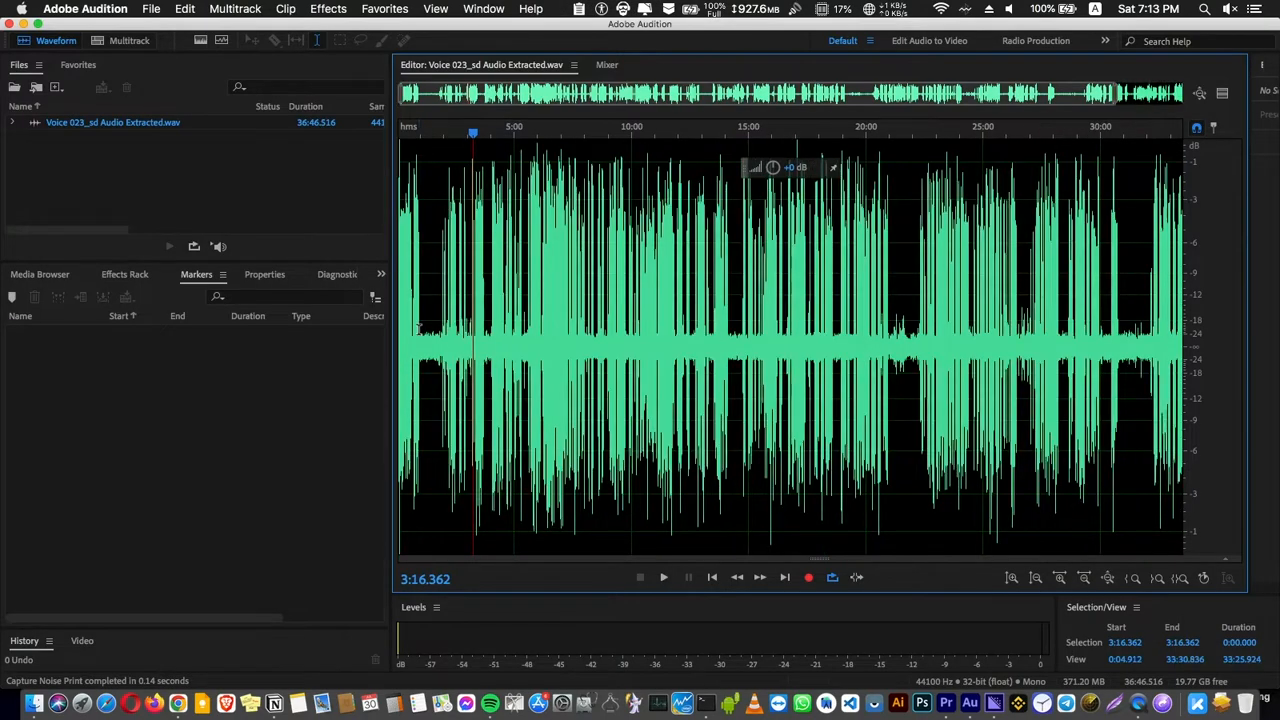
scroll(425, 333, up, 3)
scroll(460, 320, up, 3)
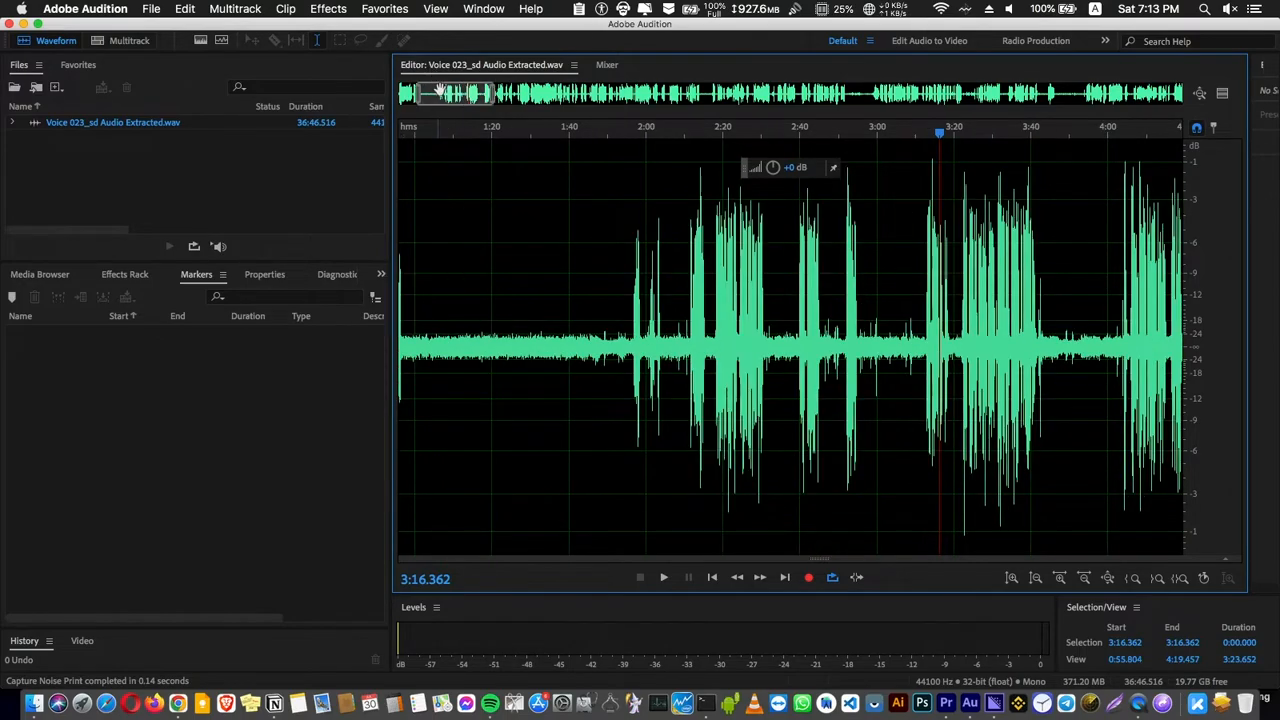
drag(432, 72, 440, 92)
drag(467, 350, 663, 360)
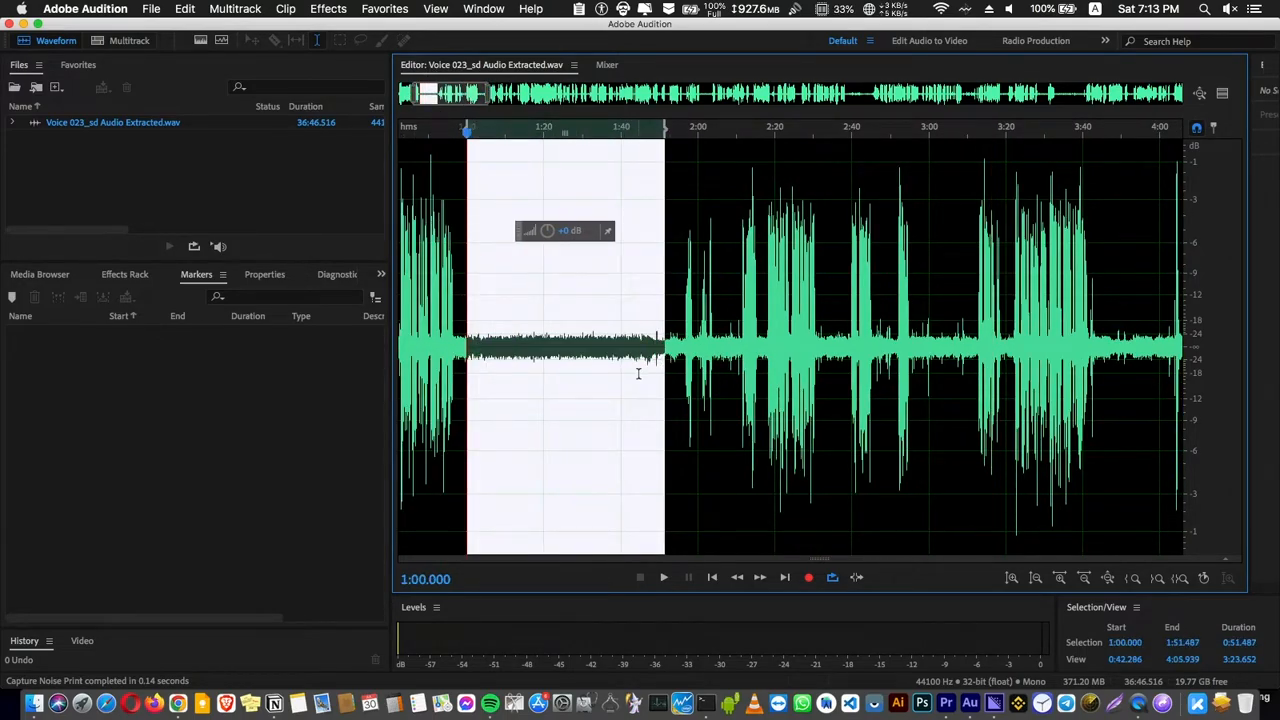
key(shift+p)
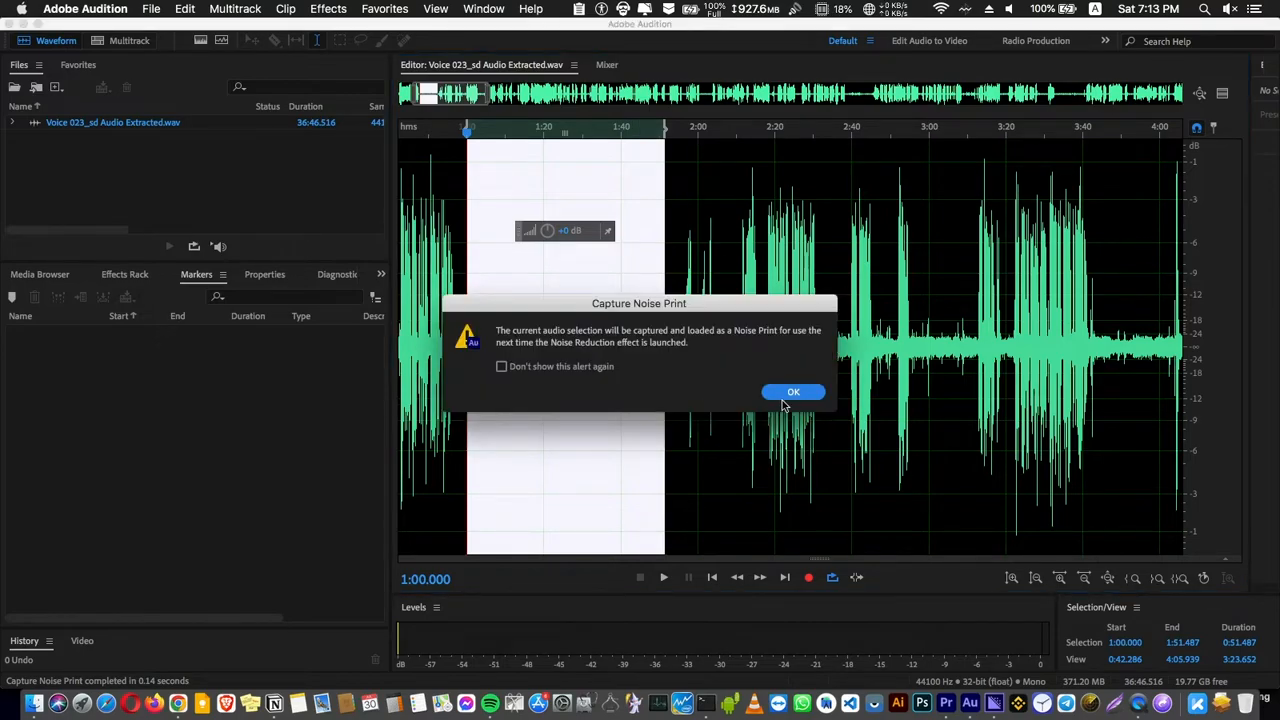
click(790, 398)
click(597, 349)
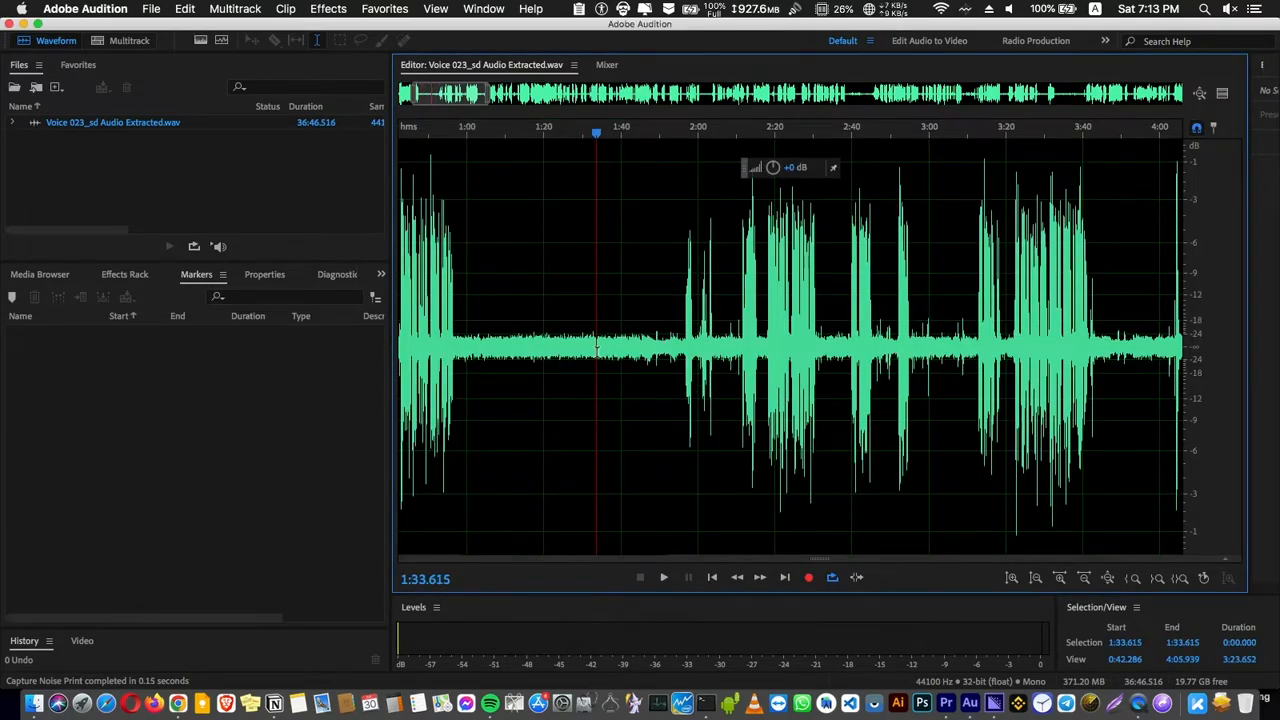
key(ctrl+shift+p)
Apply Noise Reduction to the entire extracted voice file and return to its start.
key(ctrl+a)
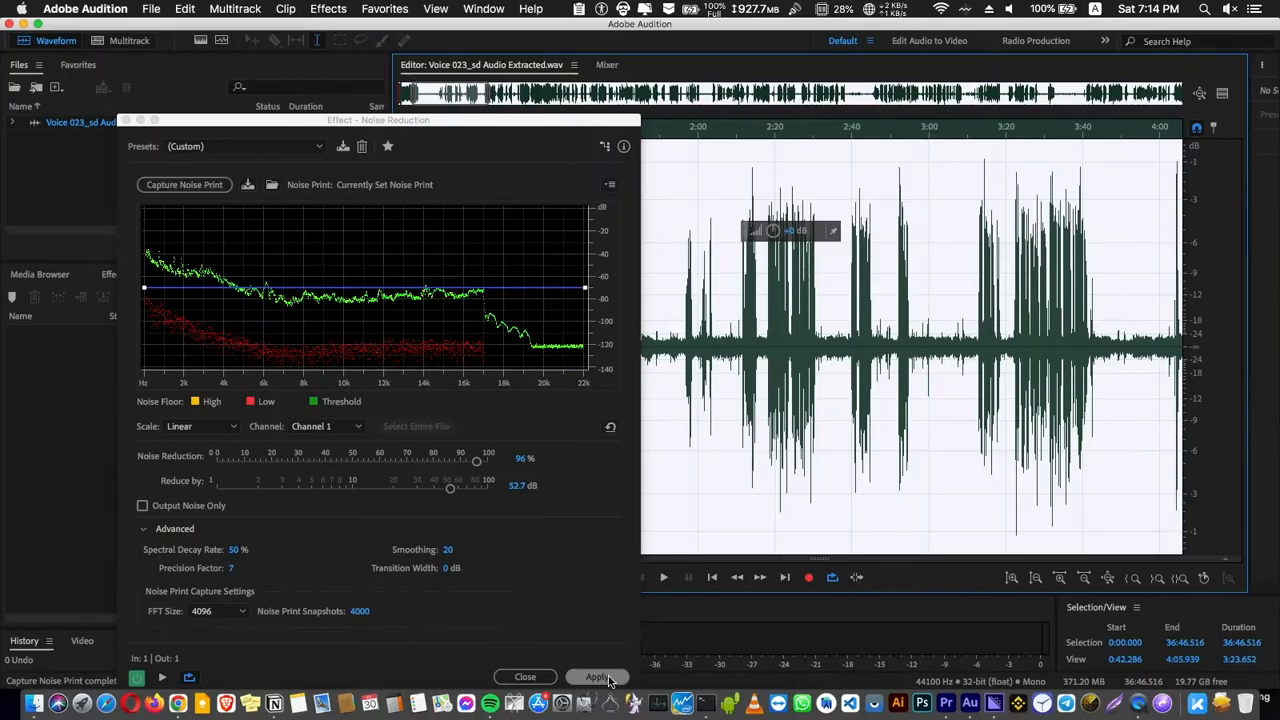
click(595, 679)
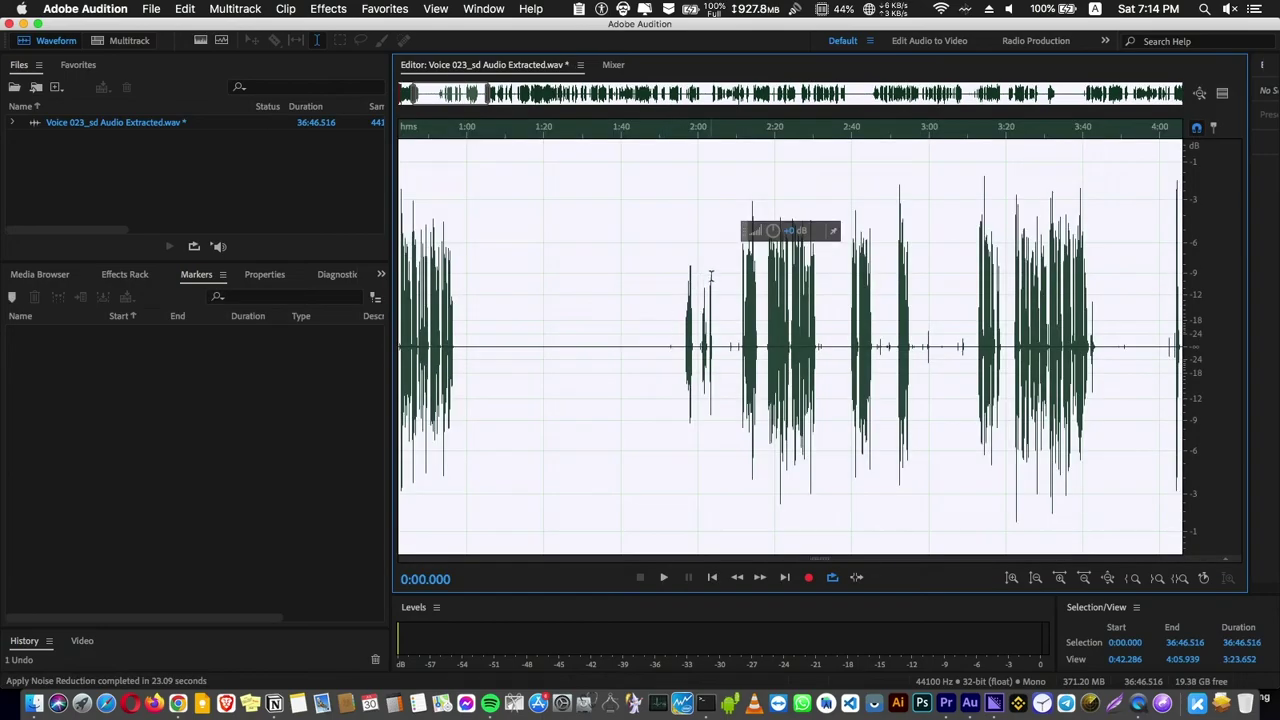
click(584, 332)
scroll(584, 332, down, 2)
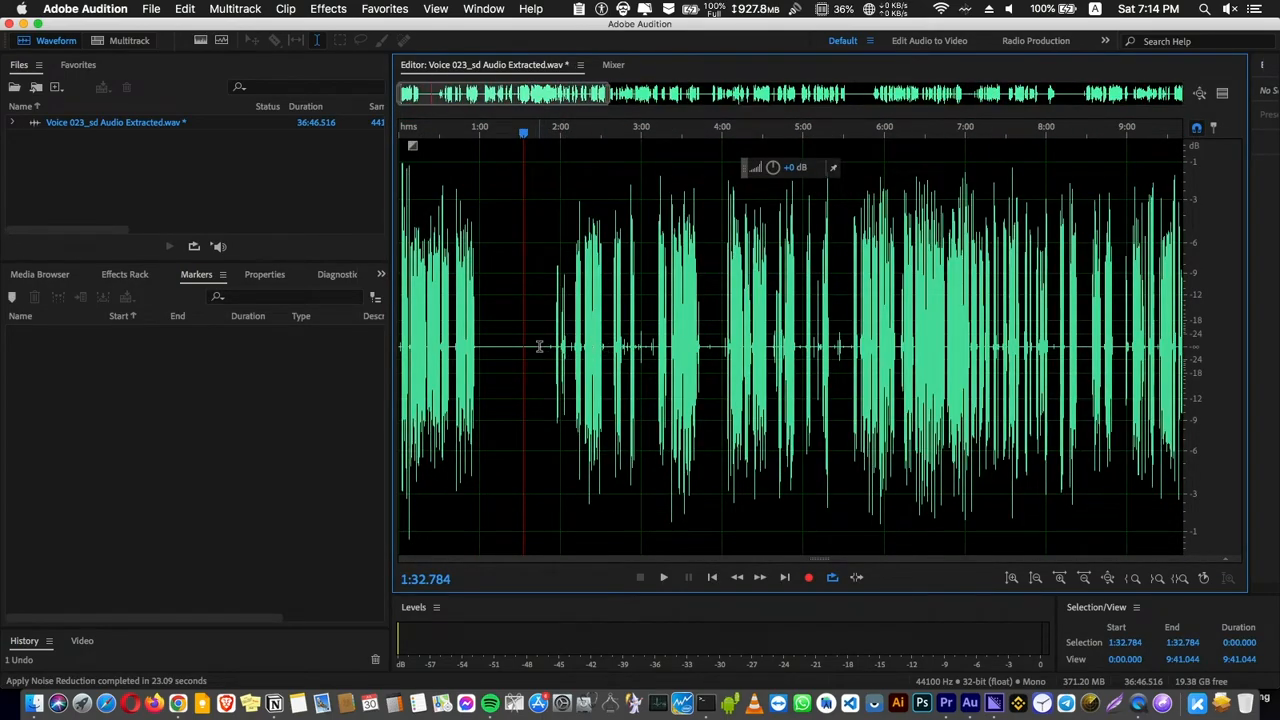
scroll(605, 315, up, 2)
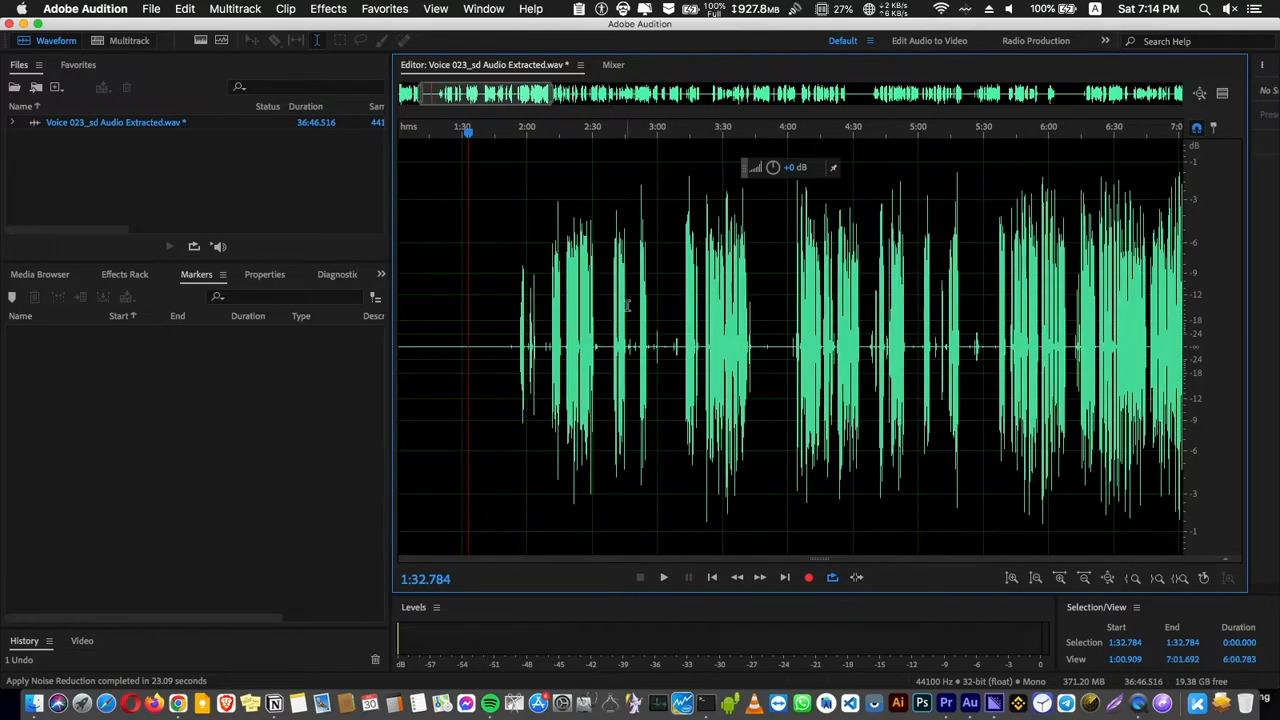
drag(469, 338, 257, 299)
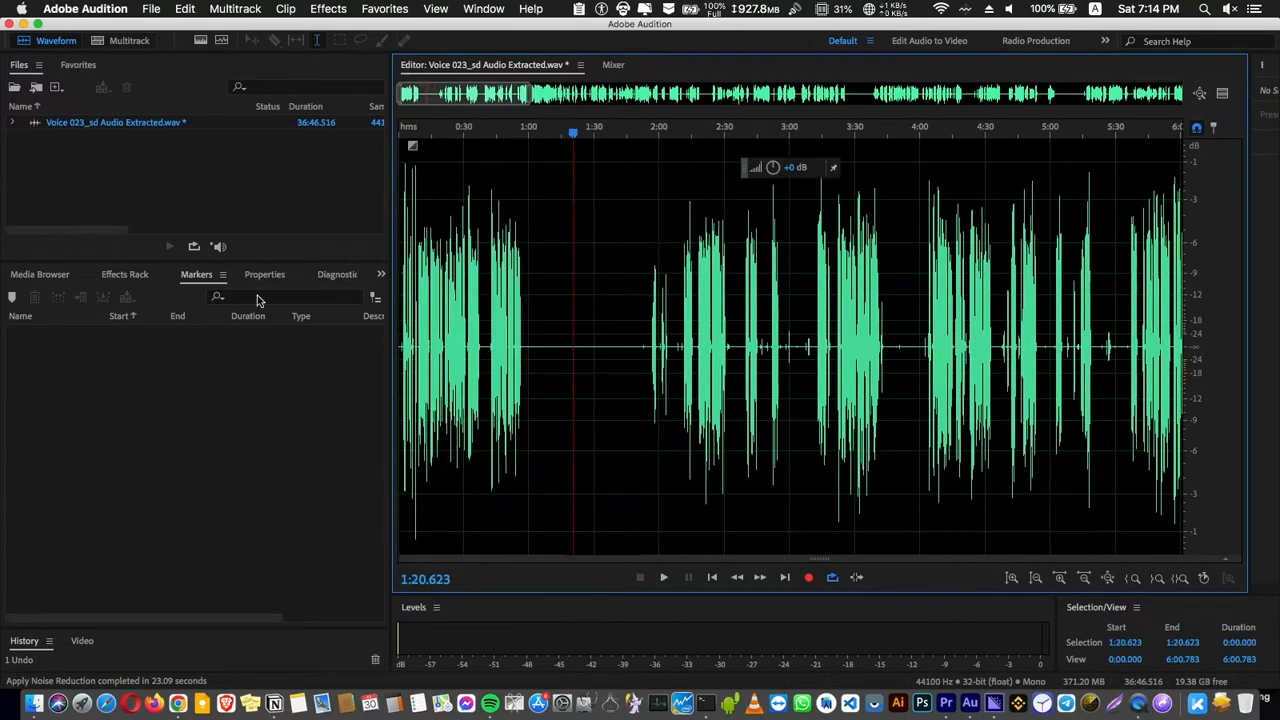
Save the noise-reduced voice file and play the Premiere timeline to check the flattened pauses.
key(super+Tab)
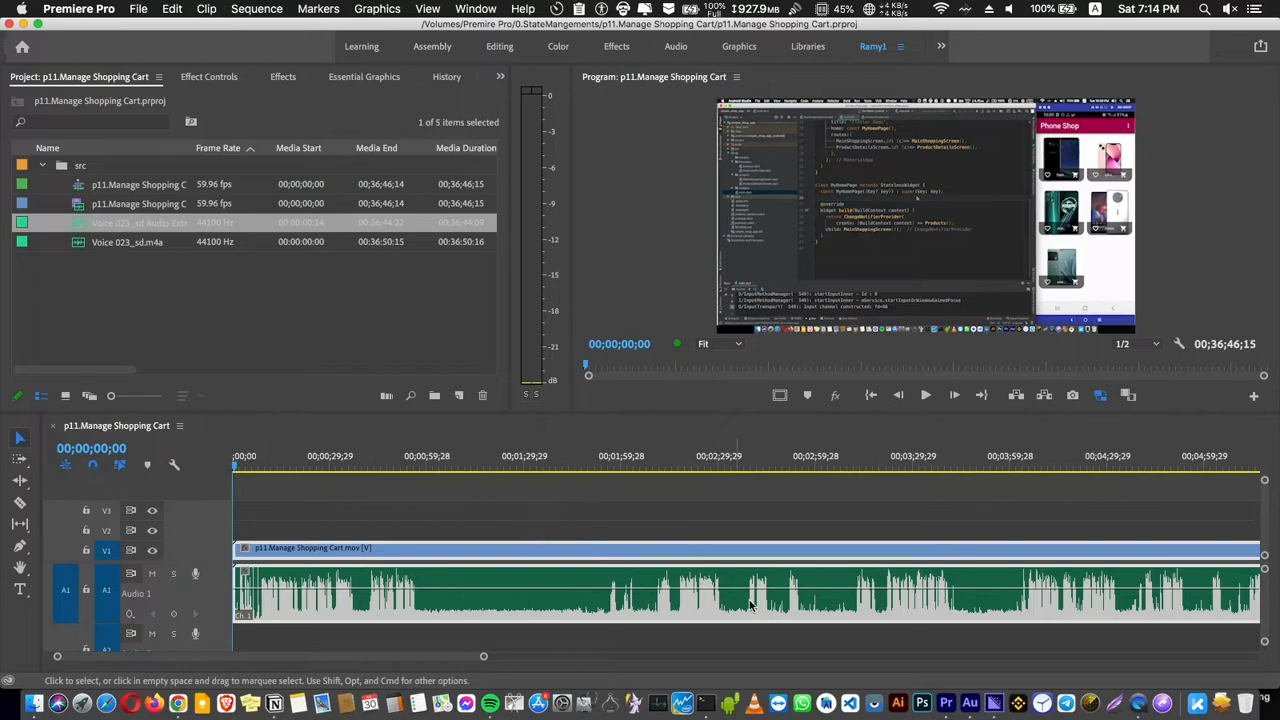
key(super+Tab)
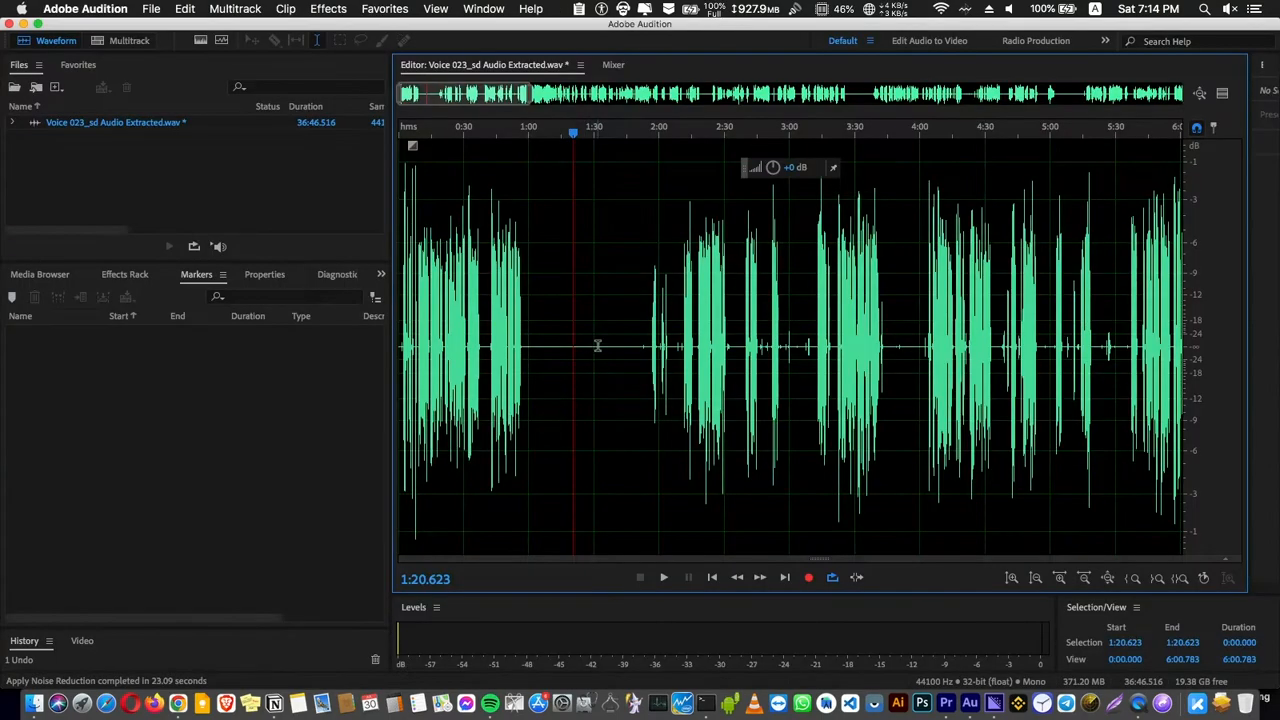
key(super+s)
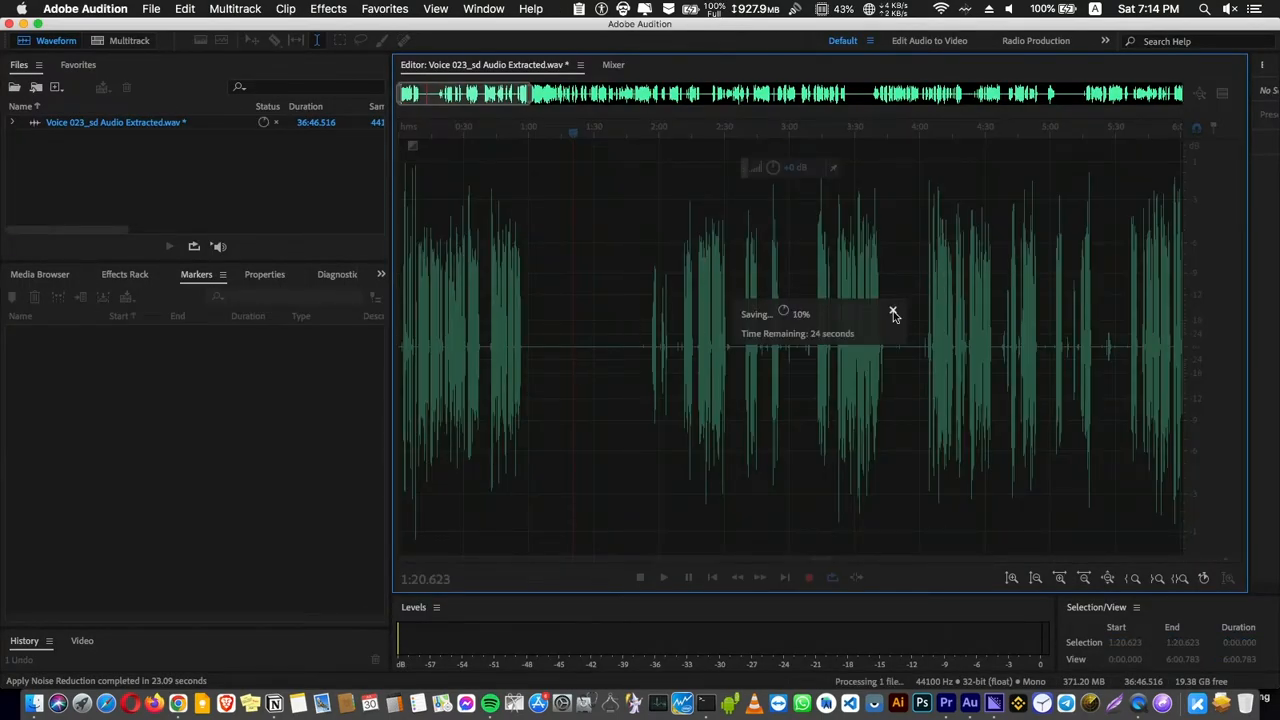
key(super+Tab)
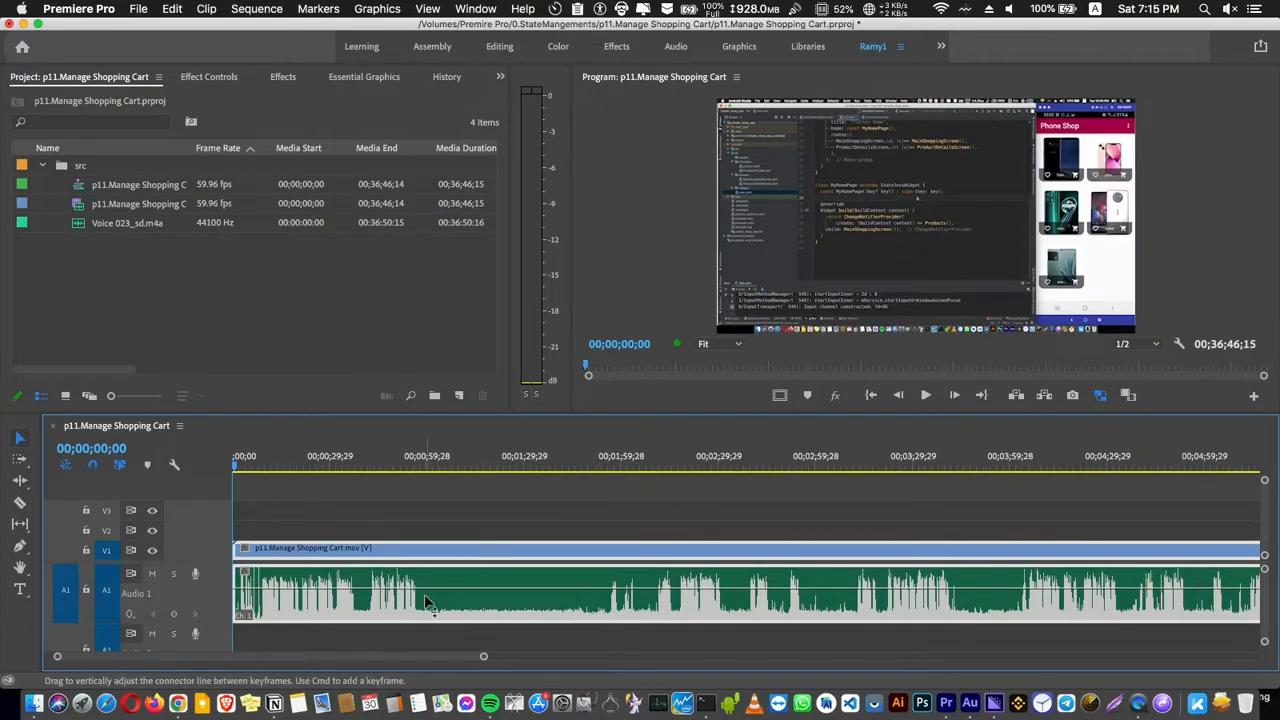
key(space)
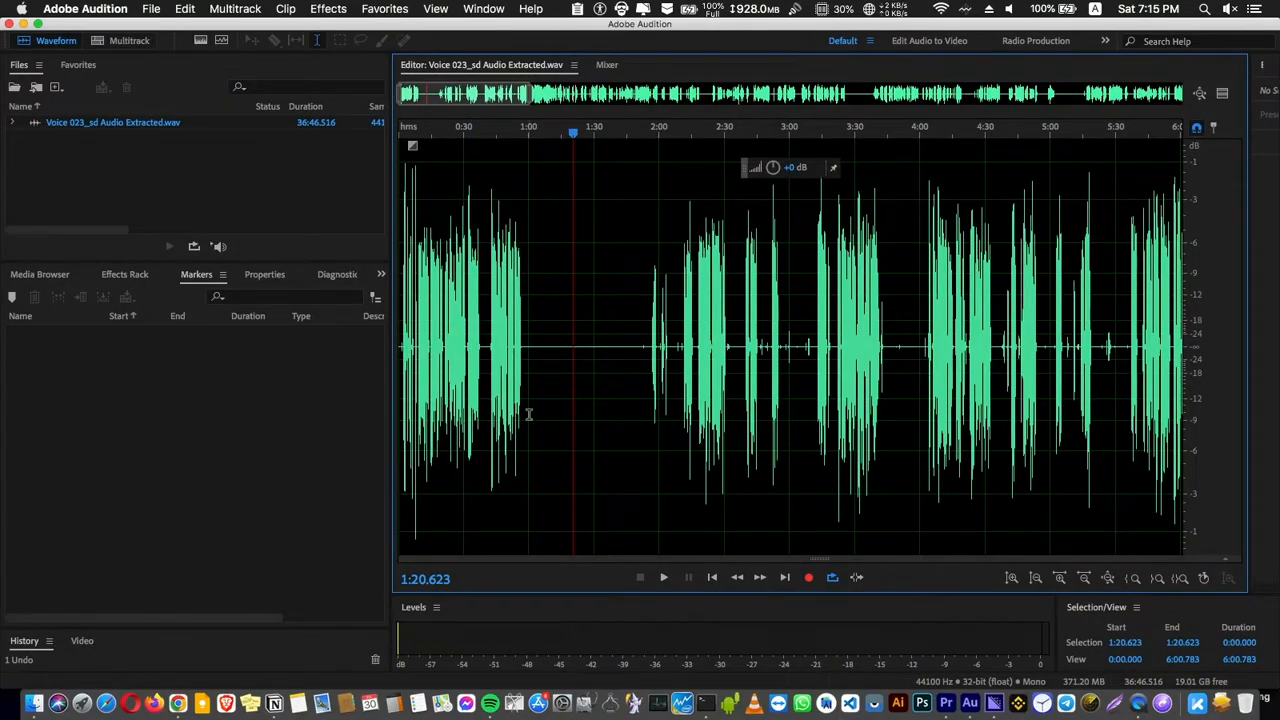
Bring up the Delete Silence diagnostics settings in Audition.
click(340, 274)
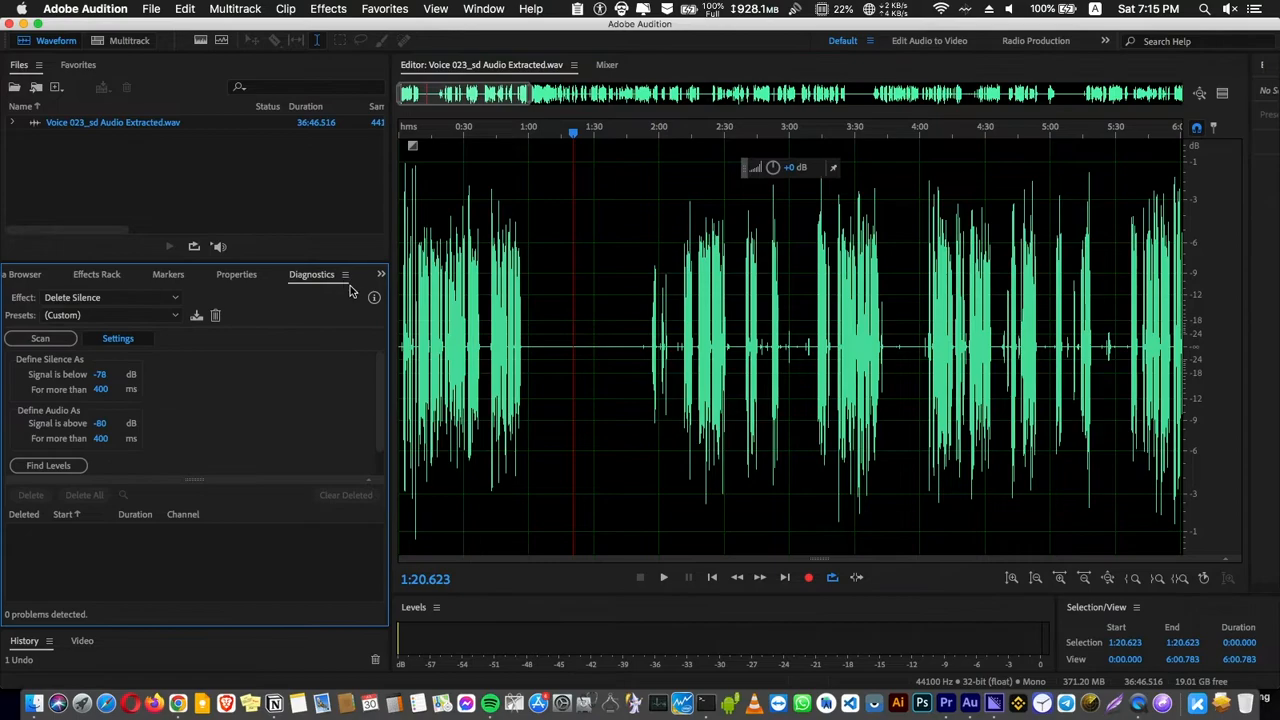
click(484, 9)
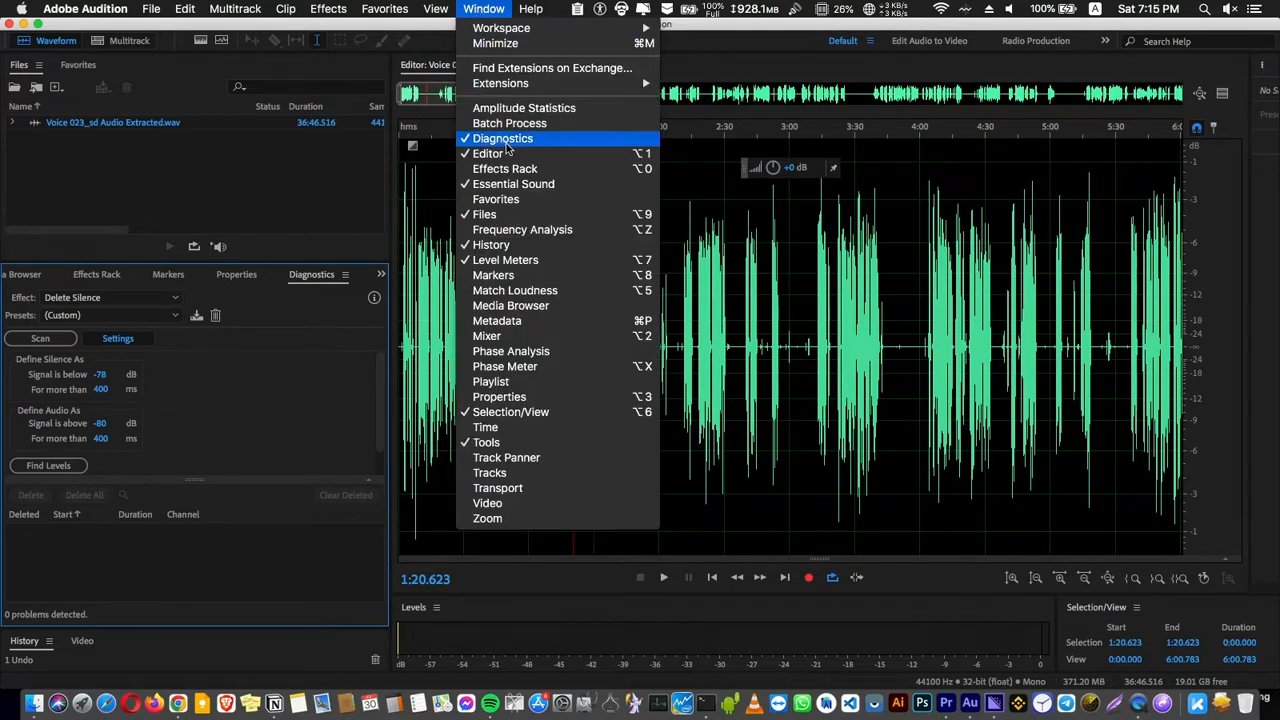
key(Escape)
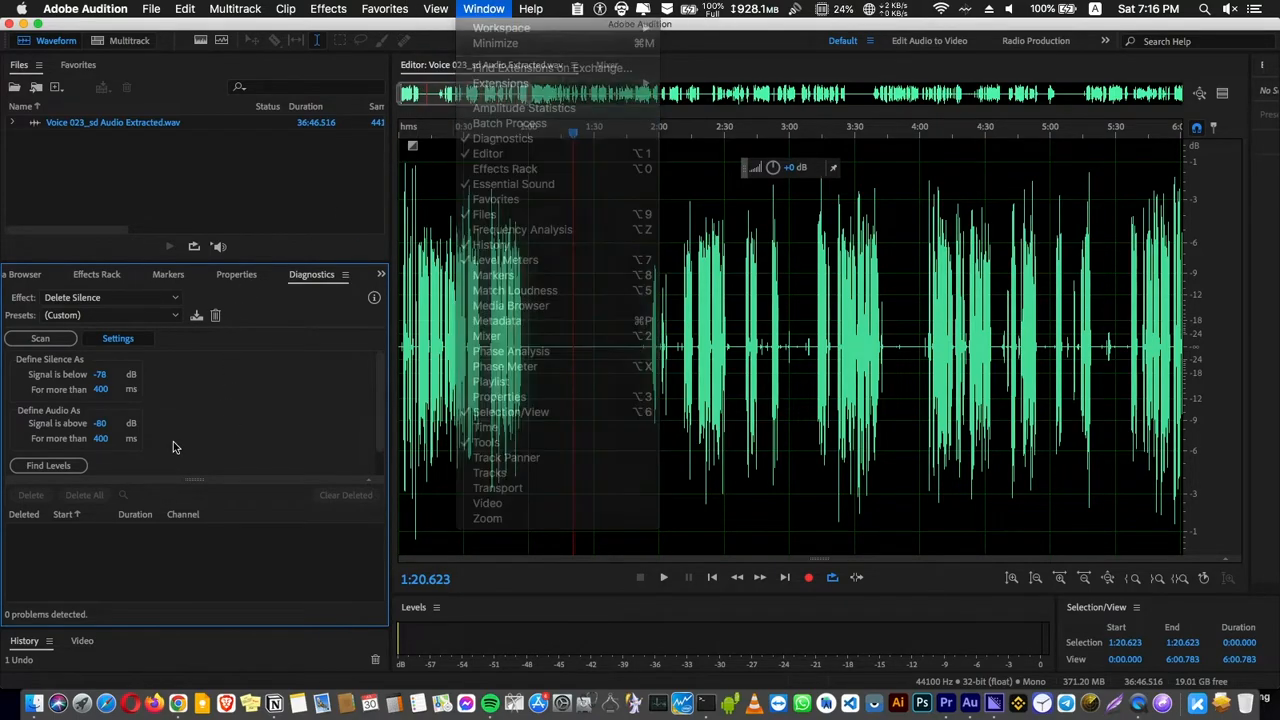
scroll(548, 325, down, 2)
click(548, 325)
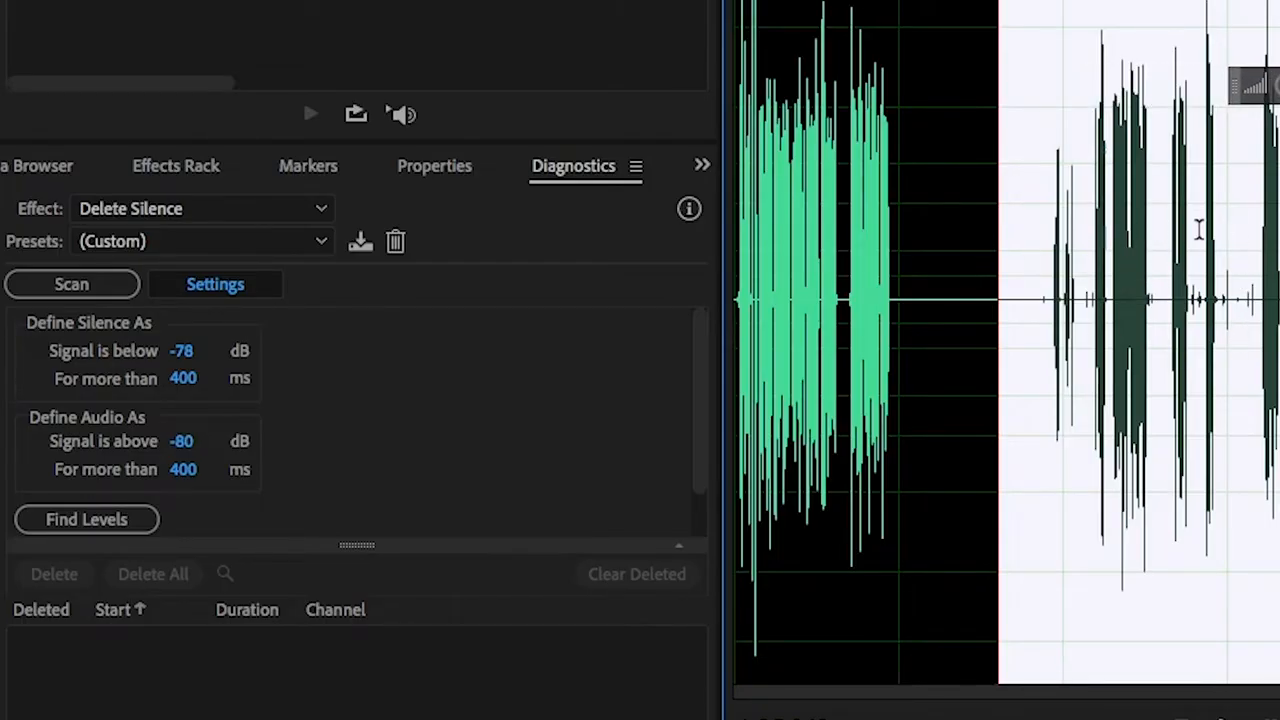
Find levels automatically and scan the recording, listing 251 silent stretches.
click(99, 519)
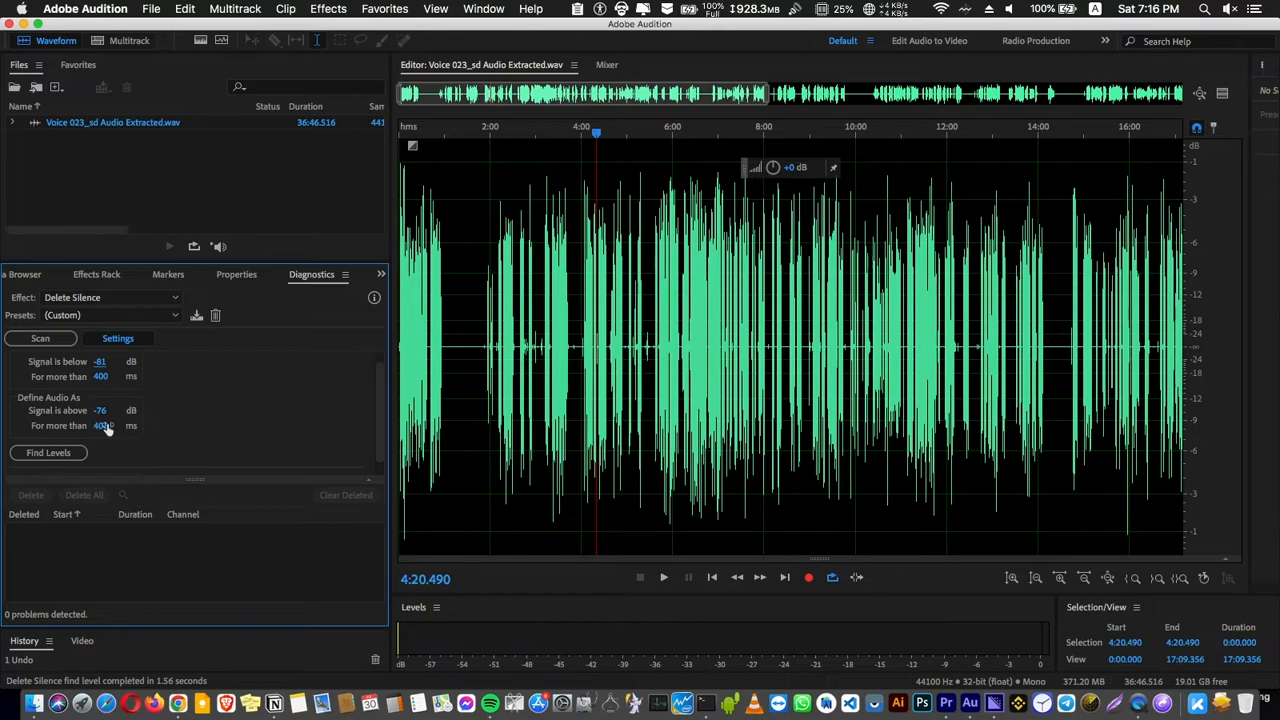
click(685, 321)
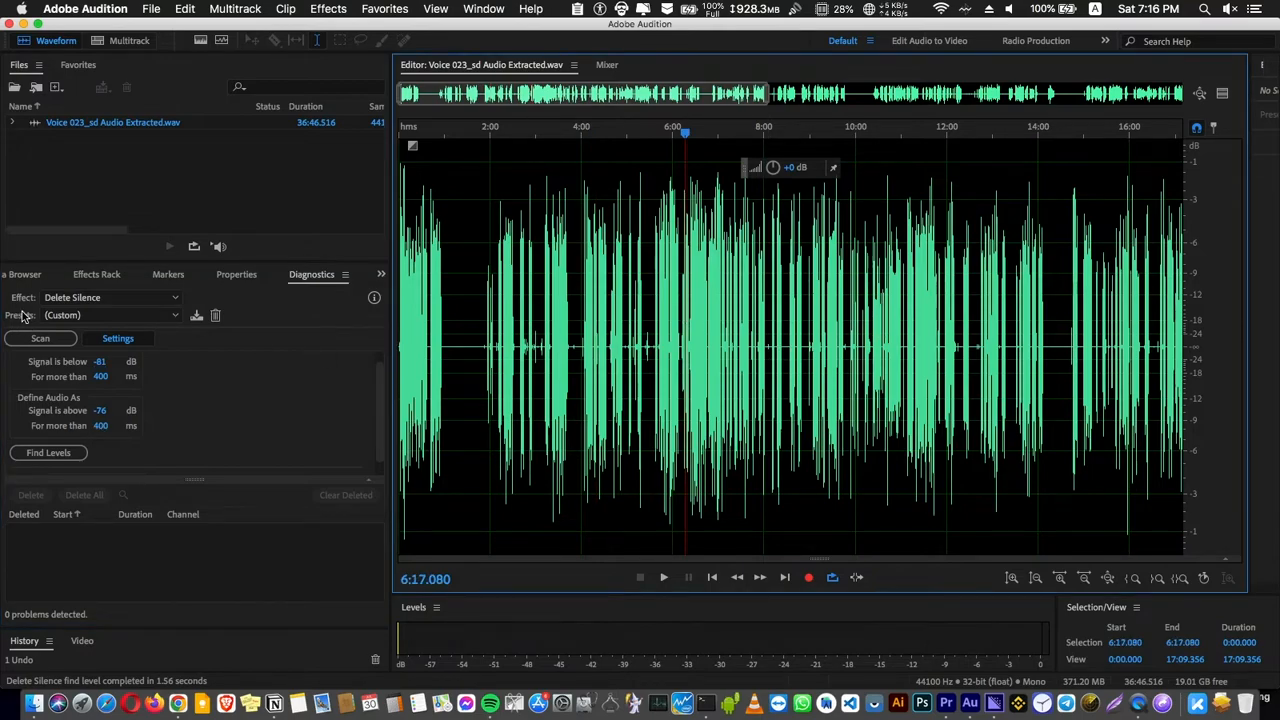
click(40, 338)
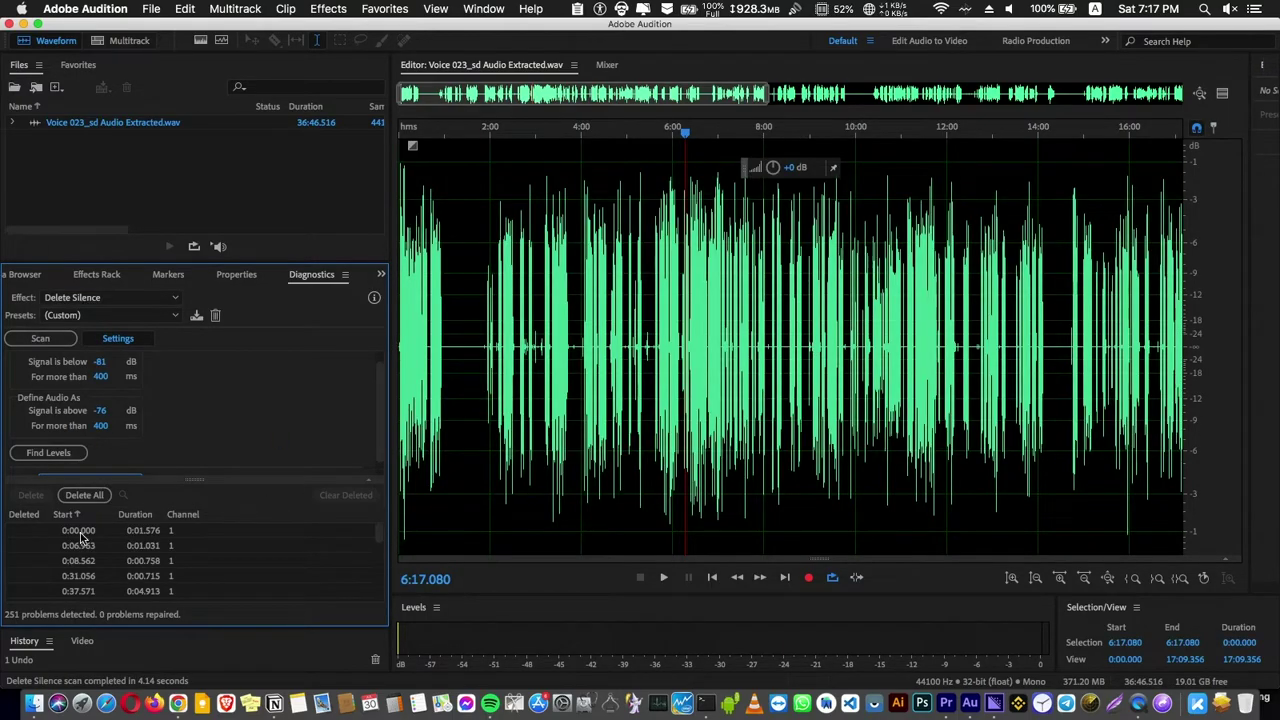
click(80, 531)
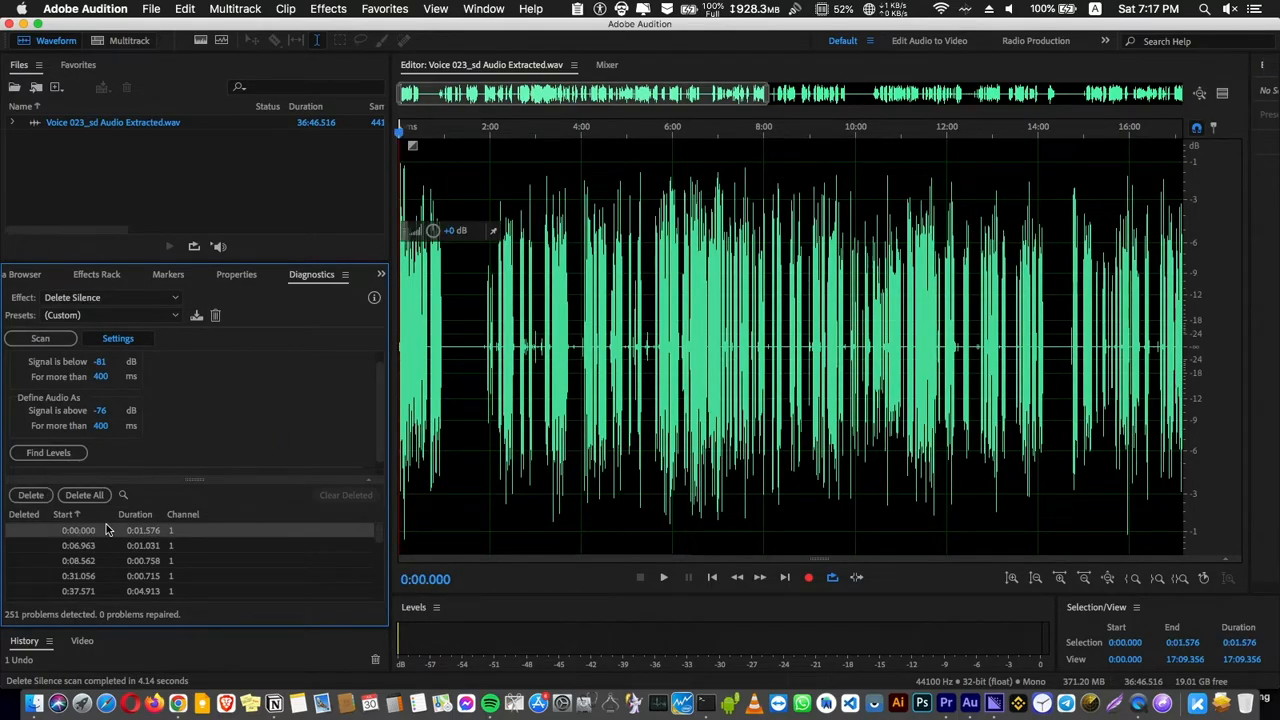
double_click(107, 529)
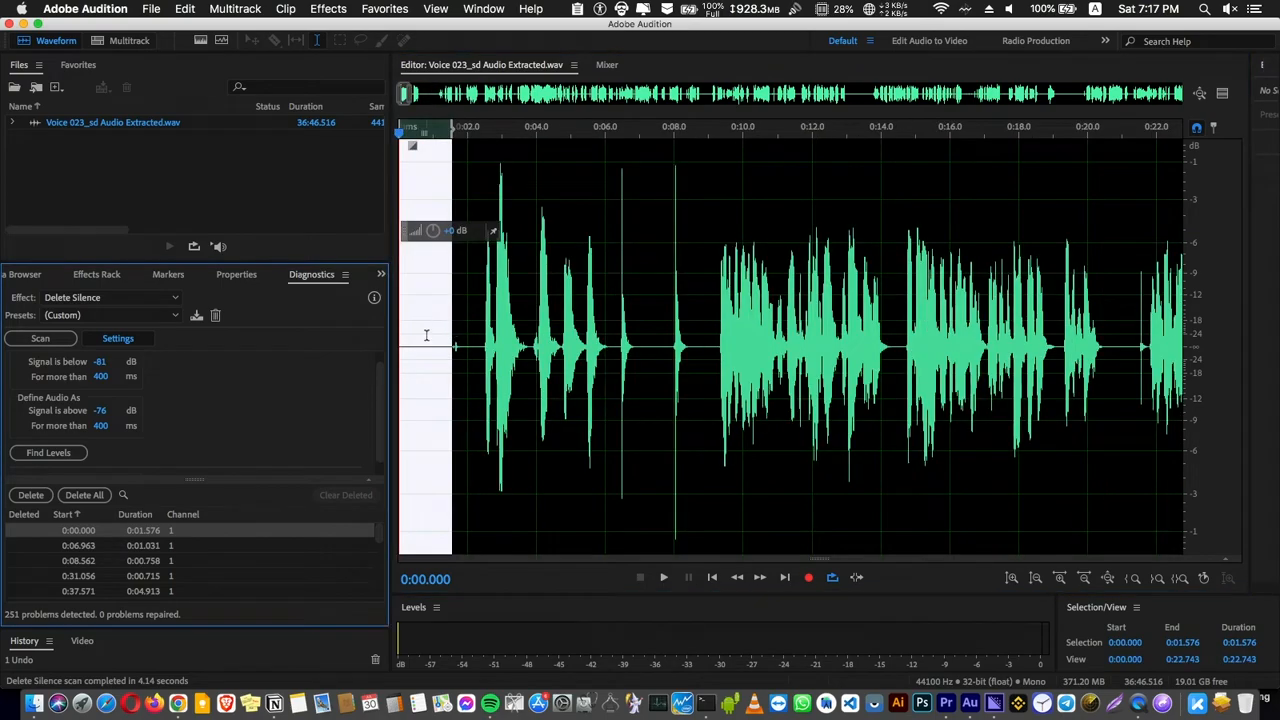
key(Down)
key(Down)
key(Down)
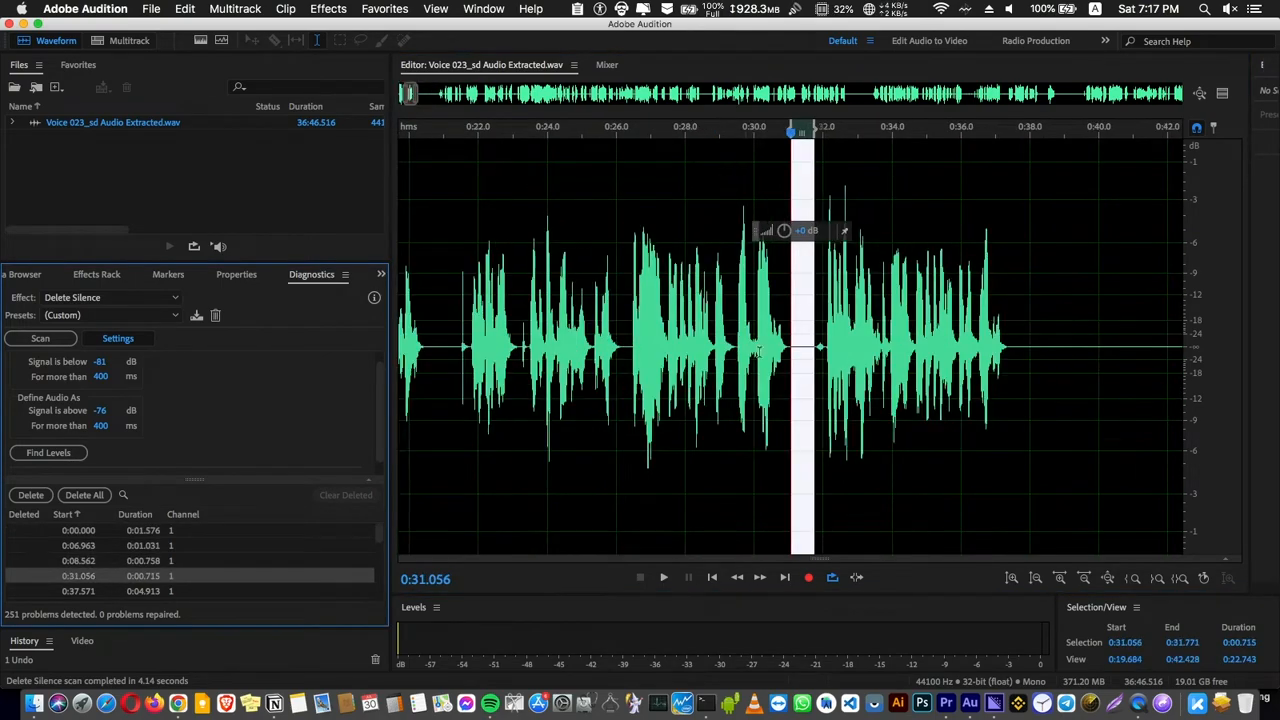
key(Down)
key(Down)
key(Down)
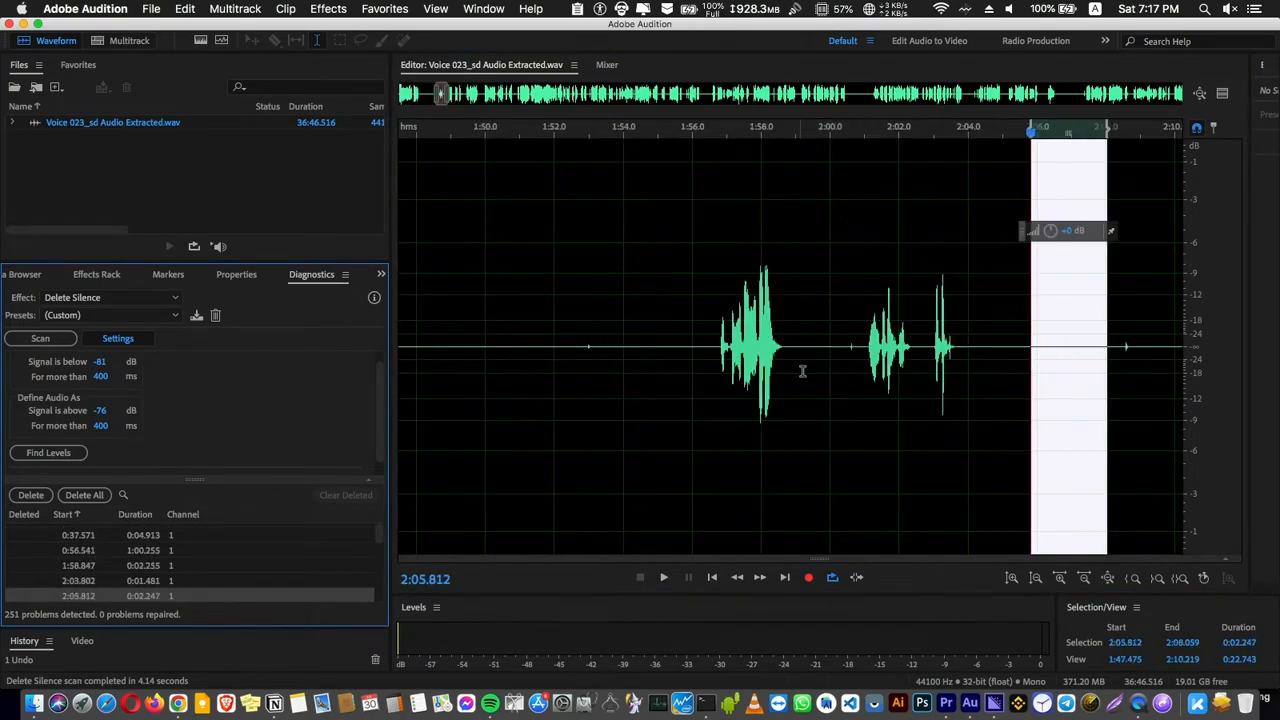
key(Down)
key(Down)
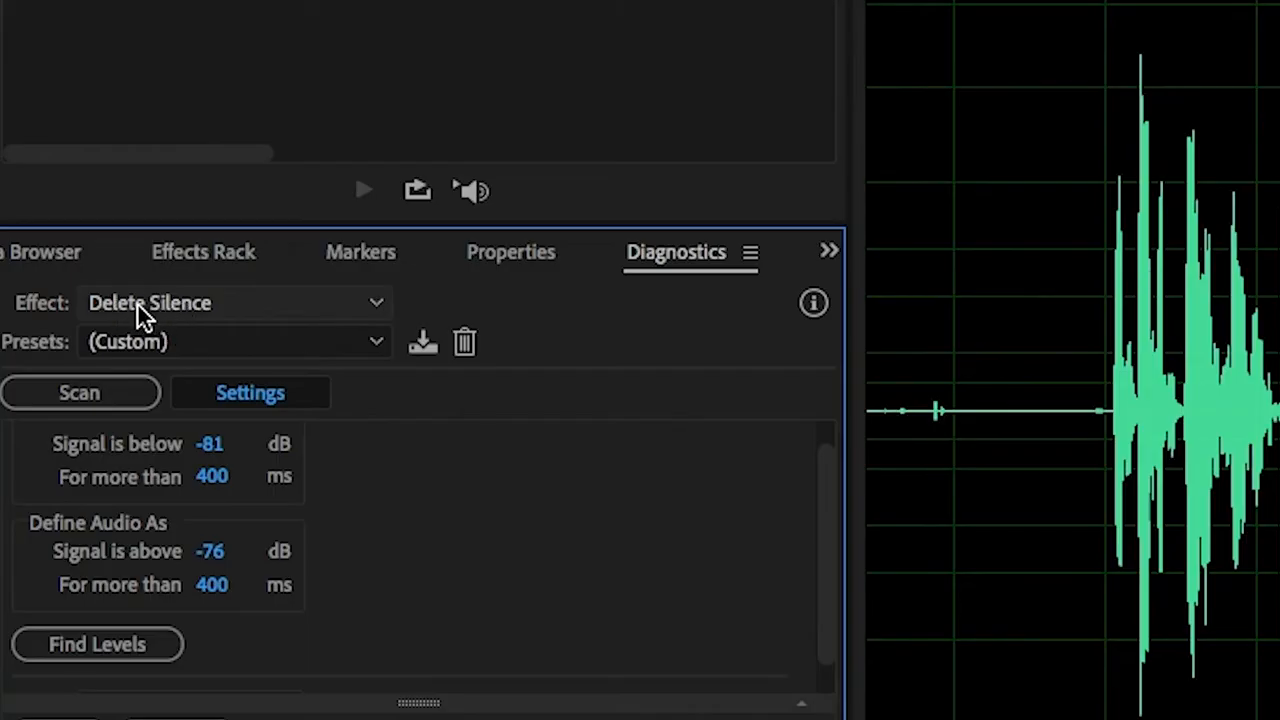
click(138, 305)
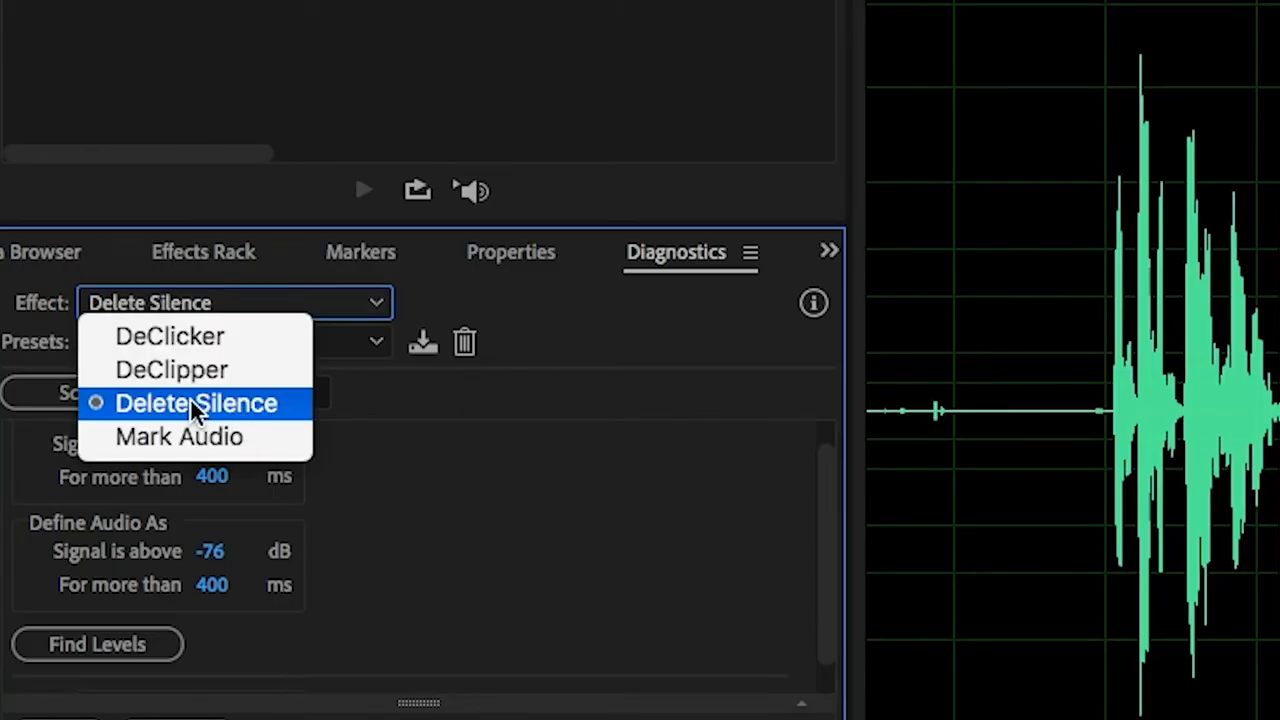
click(370, 469)
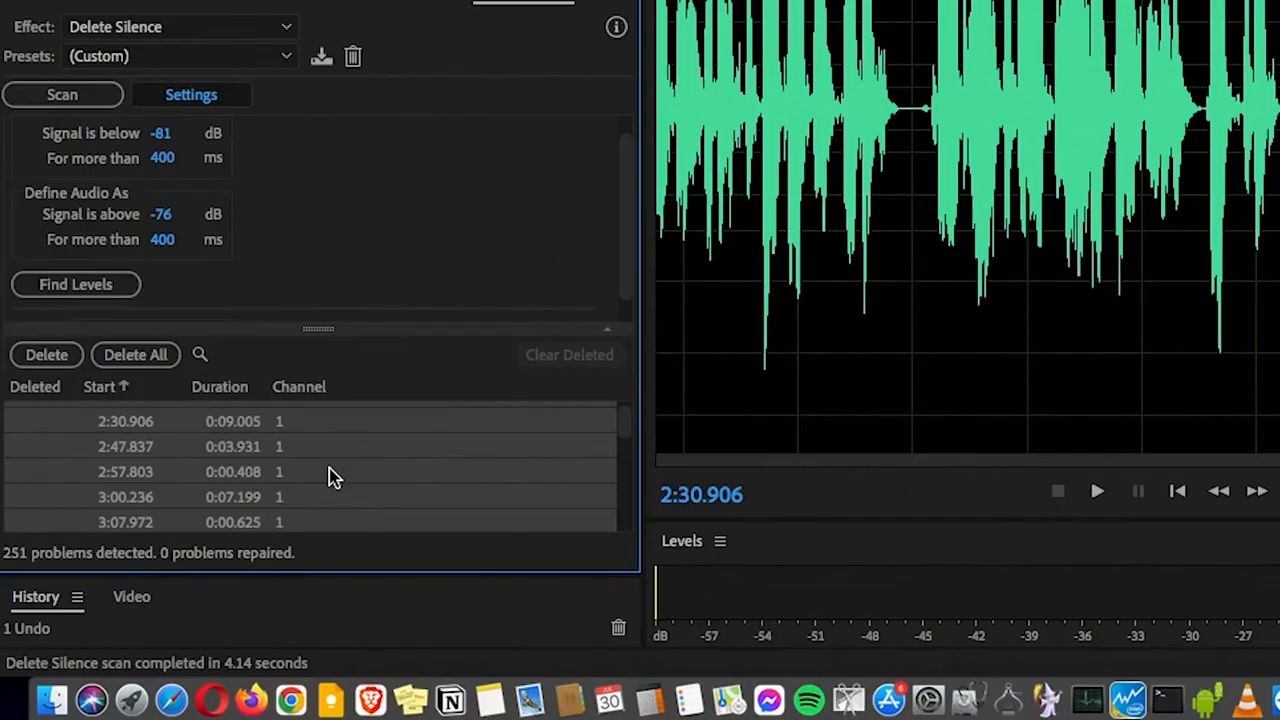
right_click(332, 472)
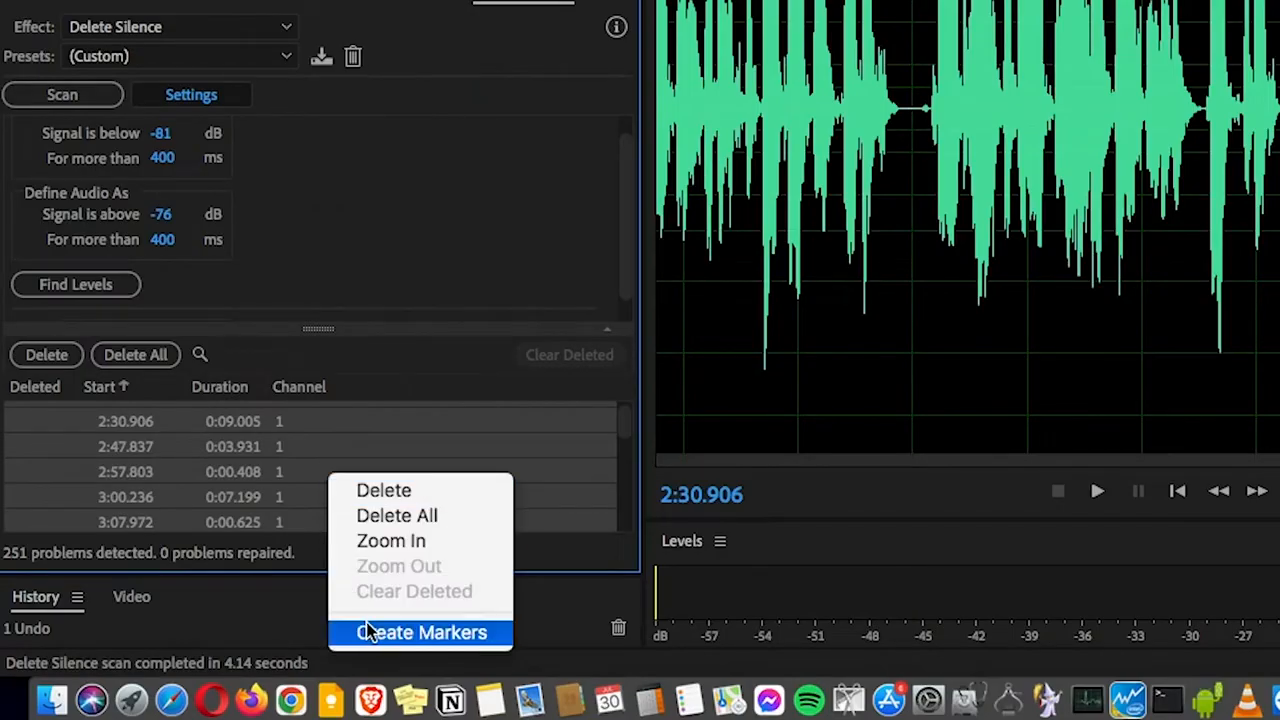
Create markers from all detected silences and show them in the Markers panel.
click(421, 632)
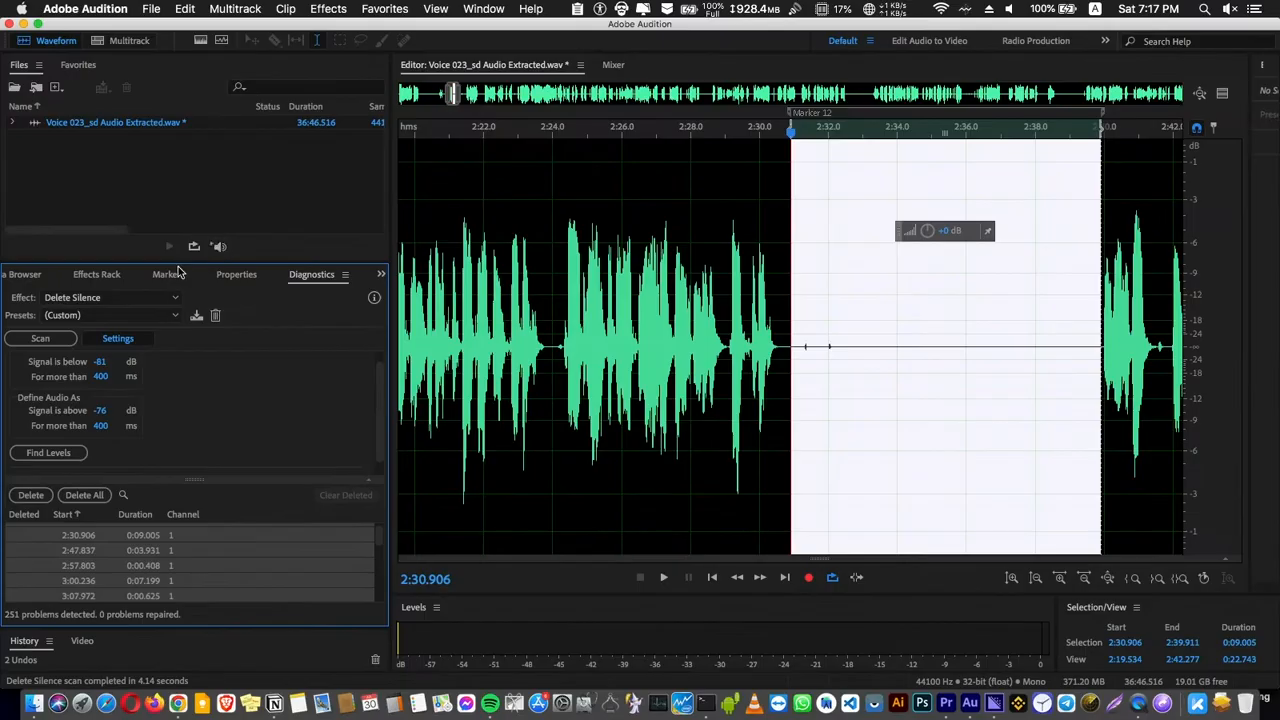
click(168, 274)
click(384, 9)
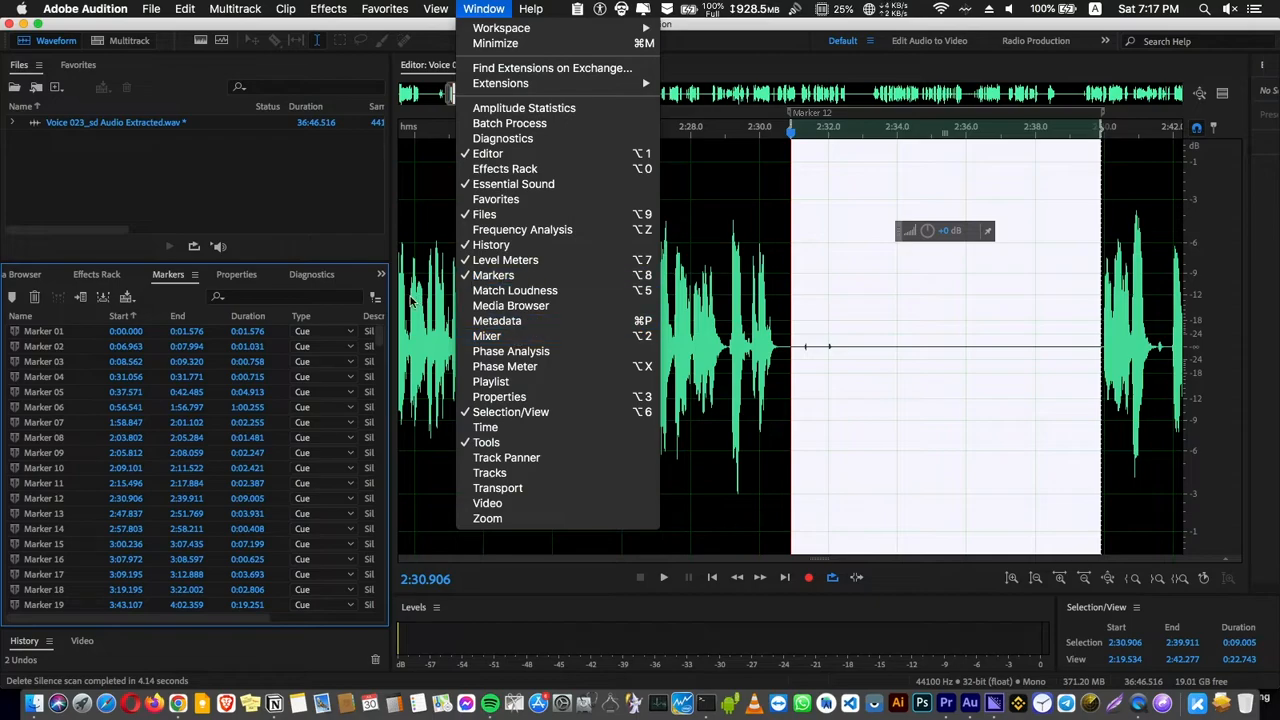
click(125, 333)
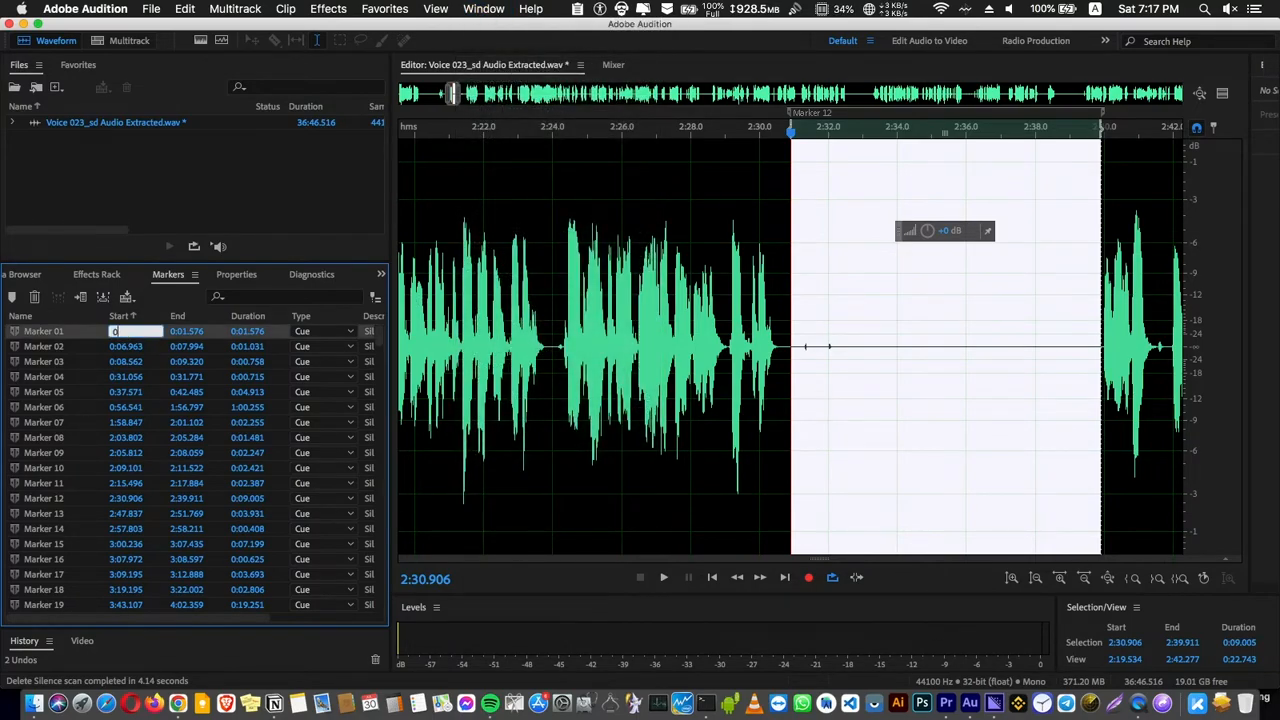
click(125, 333)
Change every marker's type to Subclip and save the voice file.
key(super+a)
right_click(66, 340)
mouse_move(150, 432)
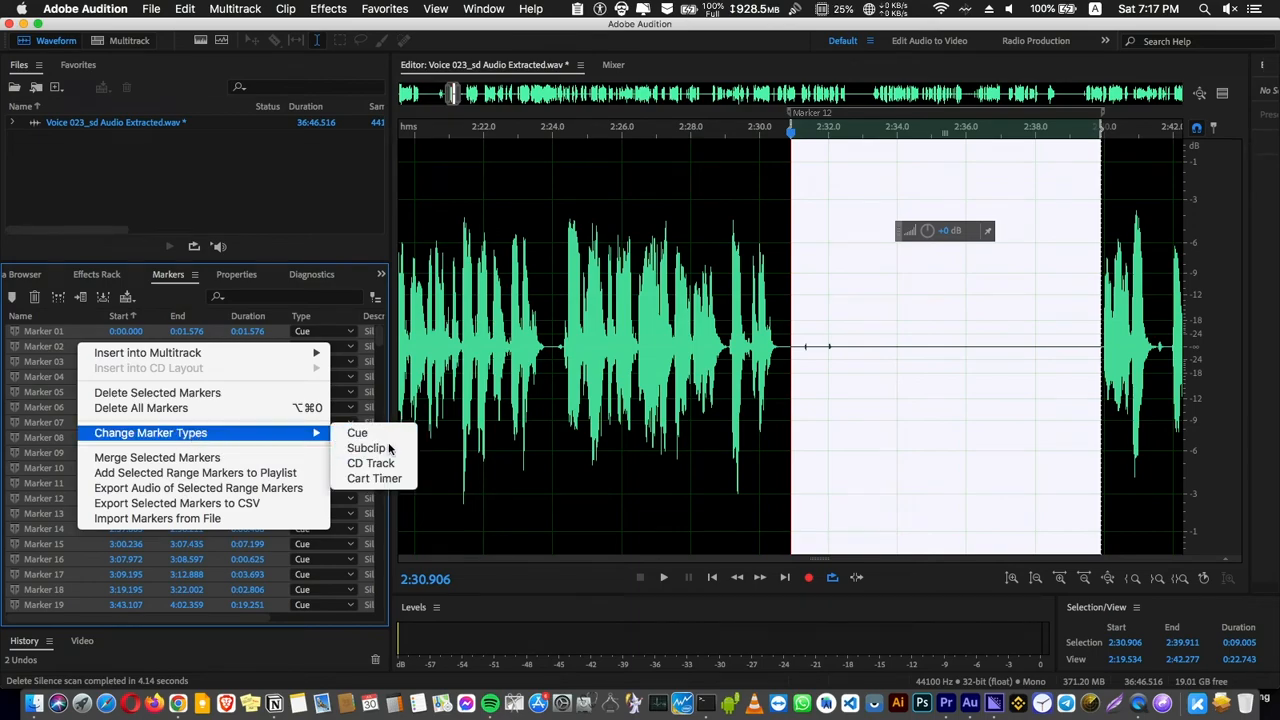
click(365, 448)
click(680, 222)
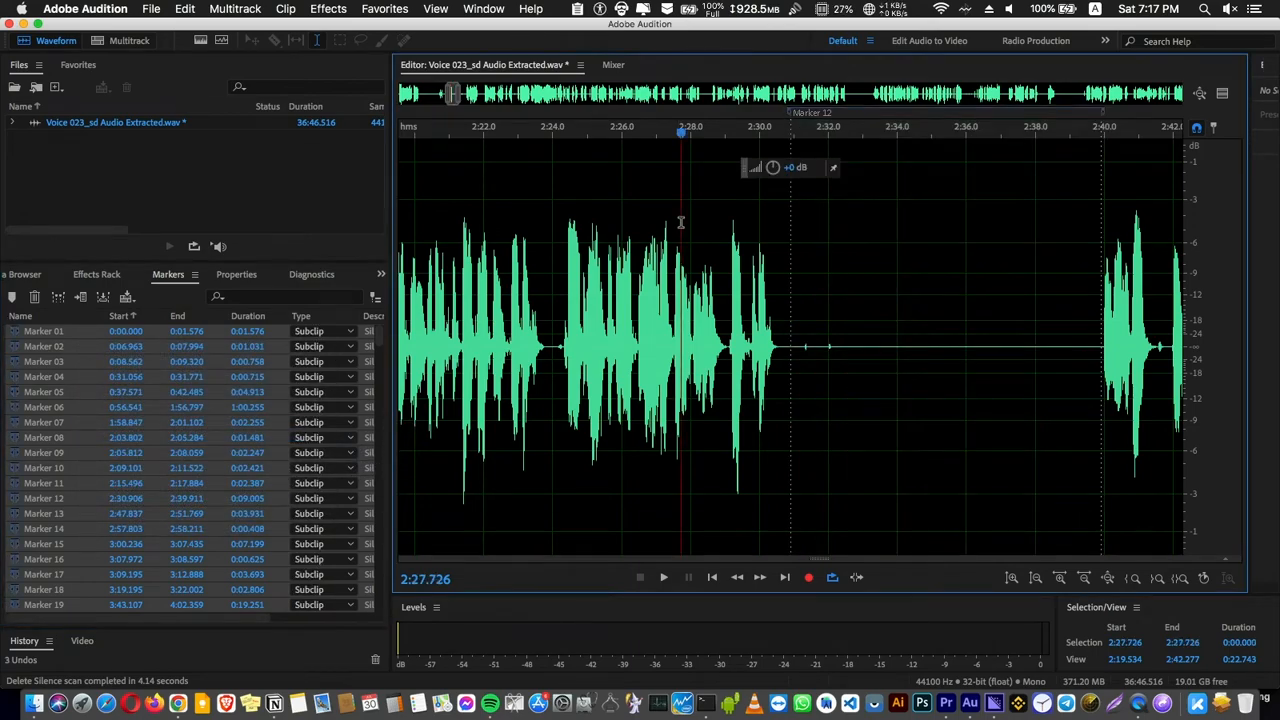
key(super+s)
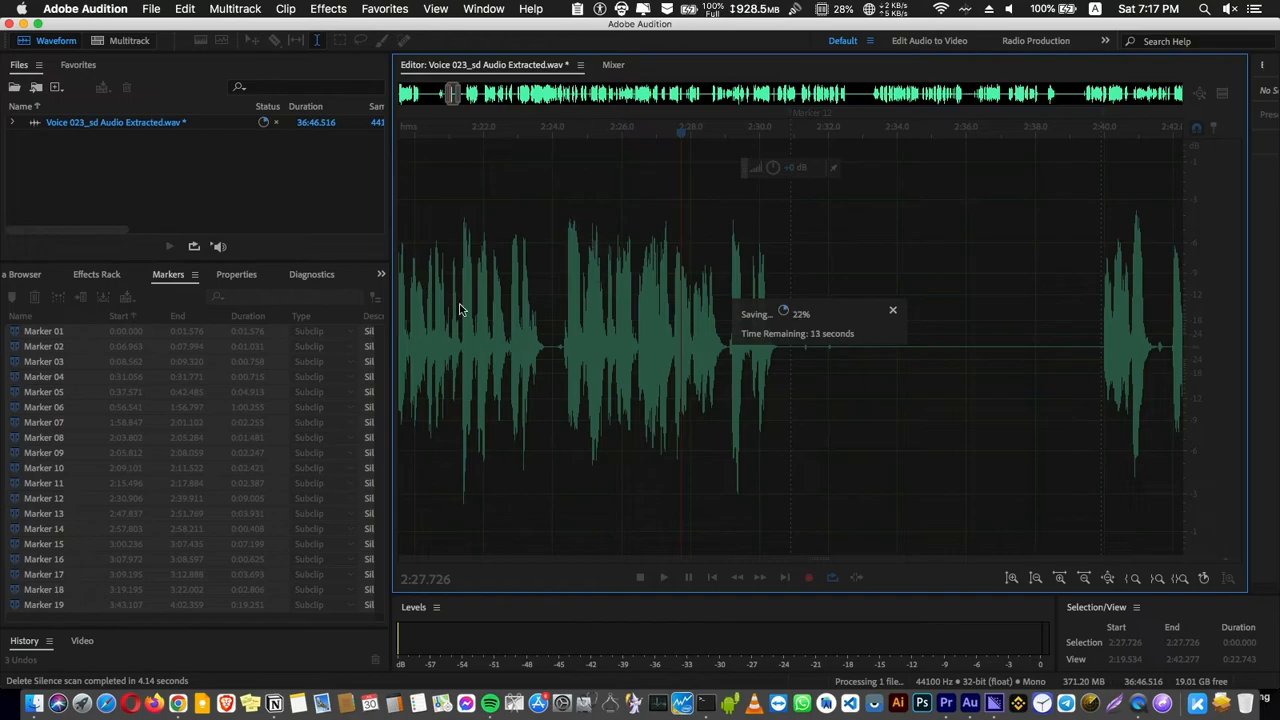
Confirm Voice 023_sd Audio Extracted.wav is saved in src, then switch to Media Encoder.
key(super+Tab)
key(super+Tab)
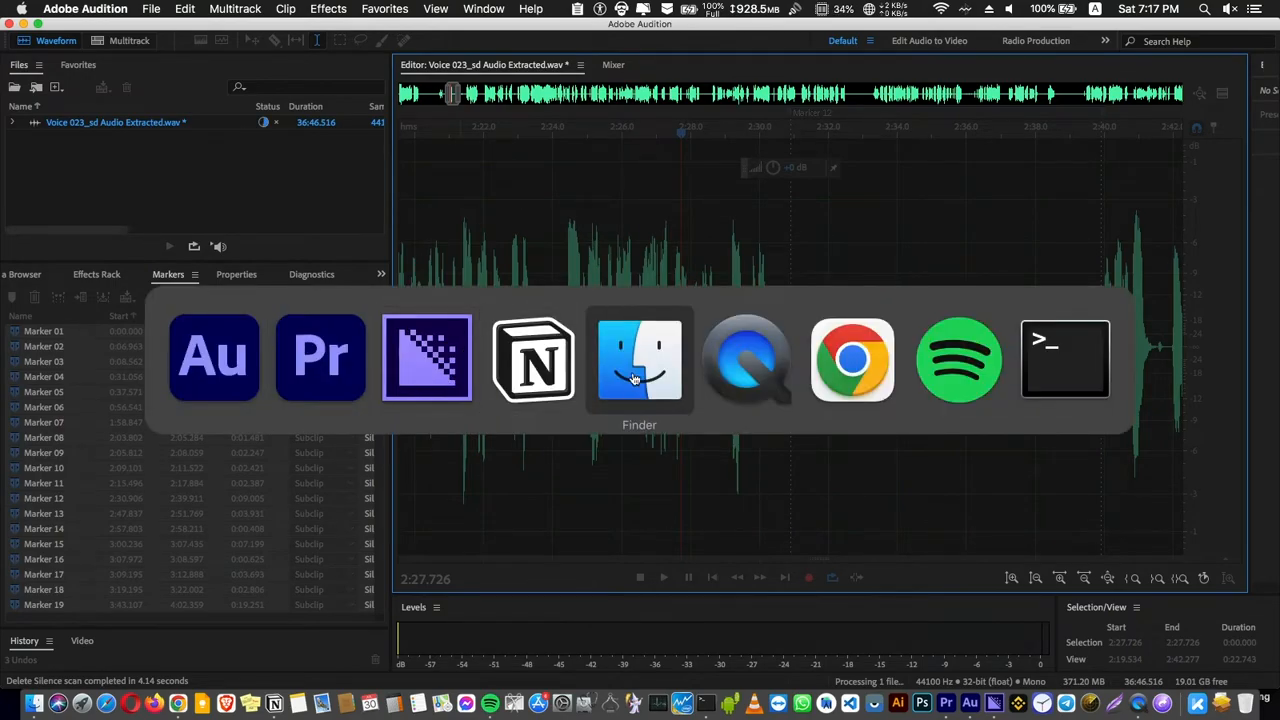
click(262, 366)
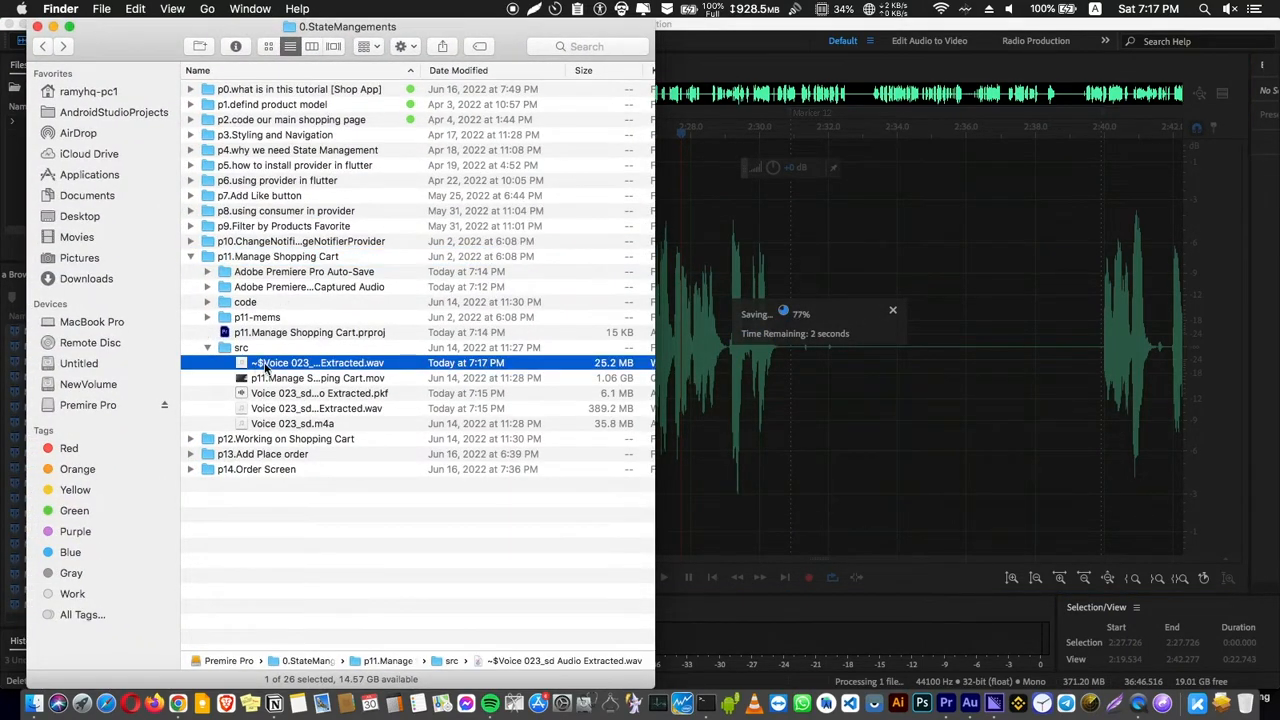
click(332, 392)
click(352, 409)
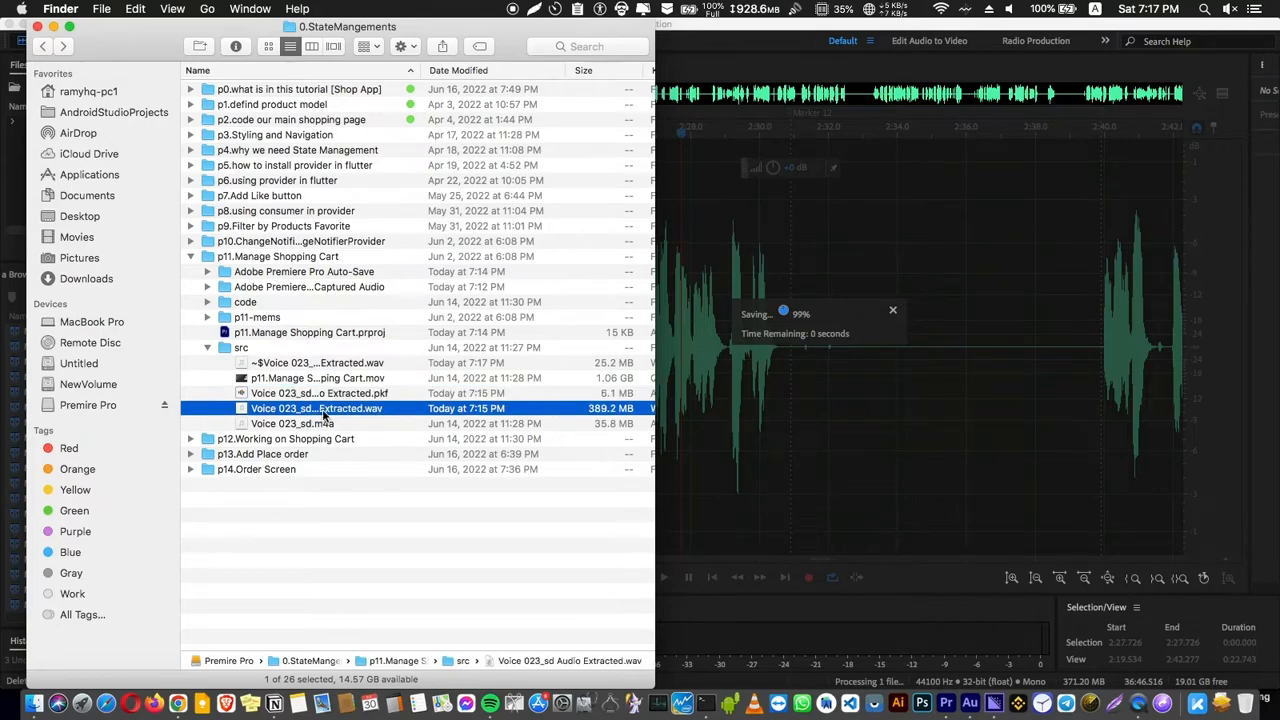
key(super+Tab)
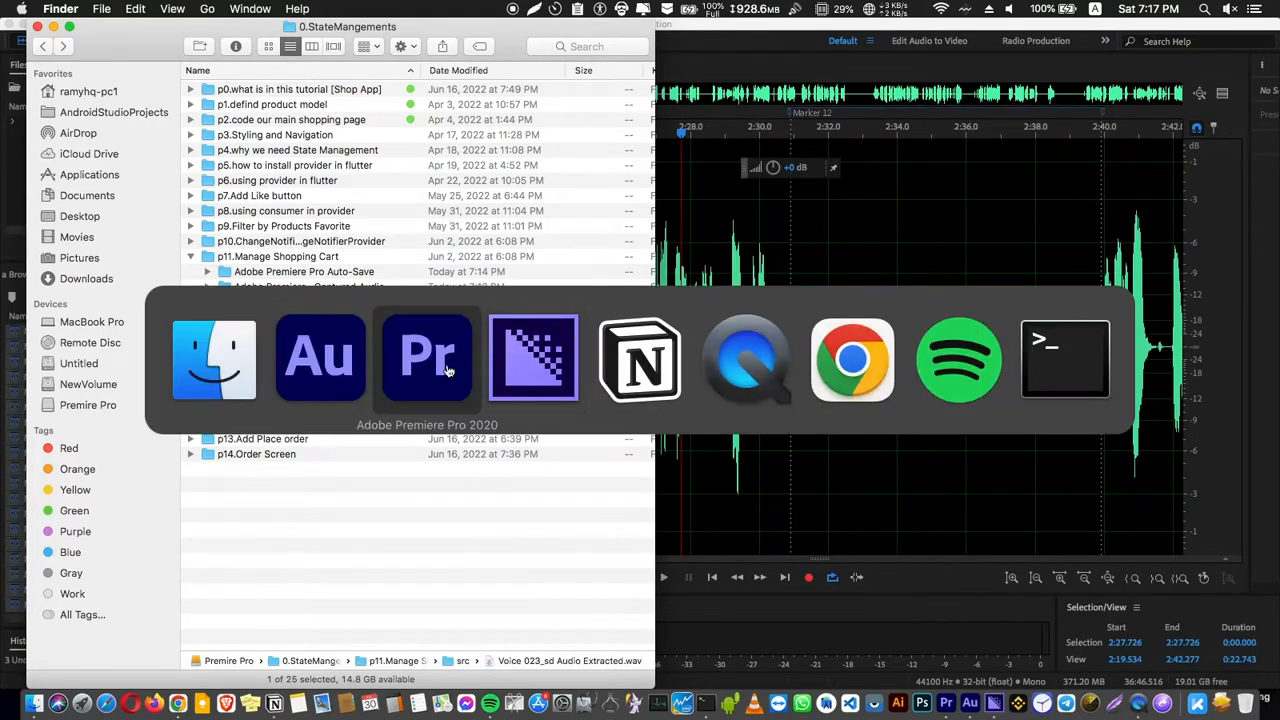
key(super+Tab)
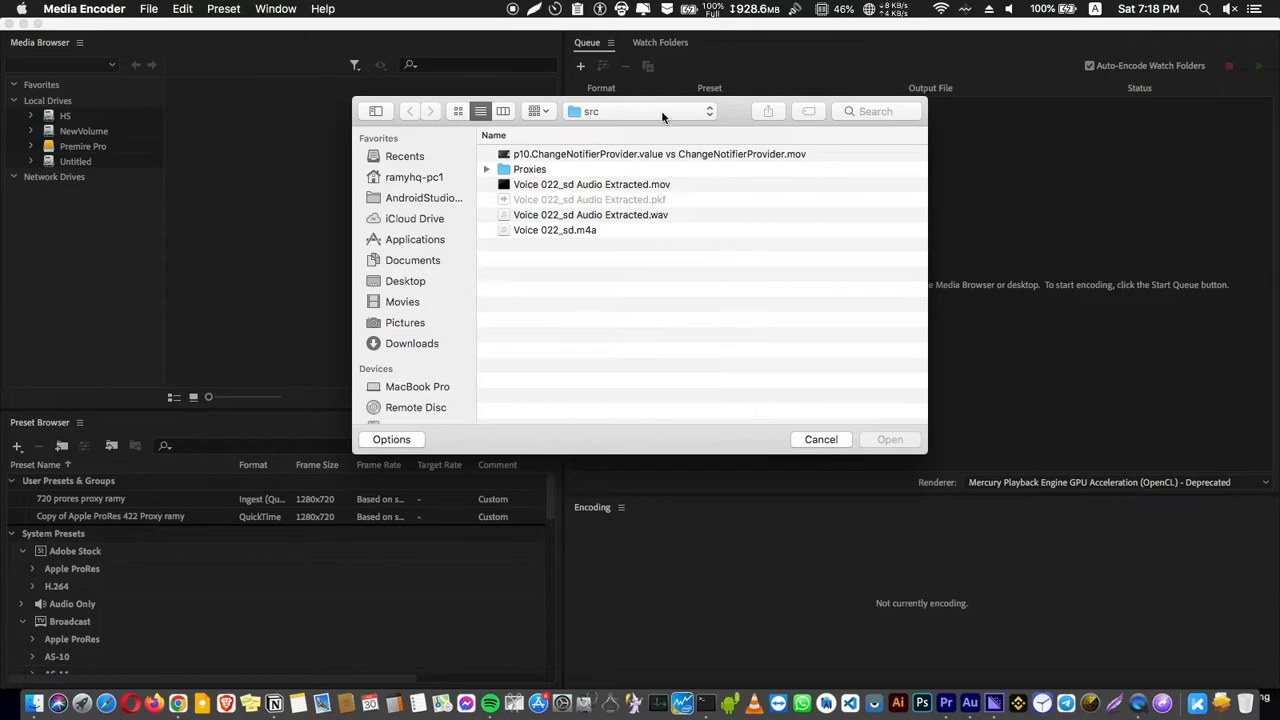
Queue Voice 023_sd Audio Extracted.wav from p11/src and bring up its export settings.
click(662, 112)
click(630, 208)
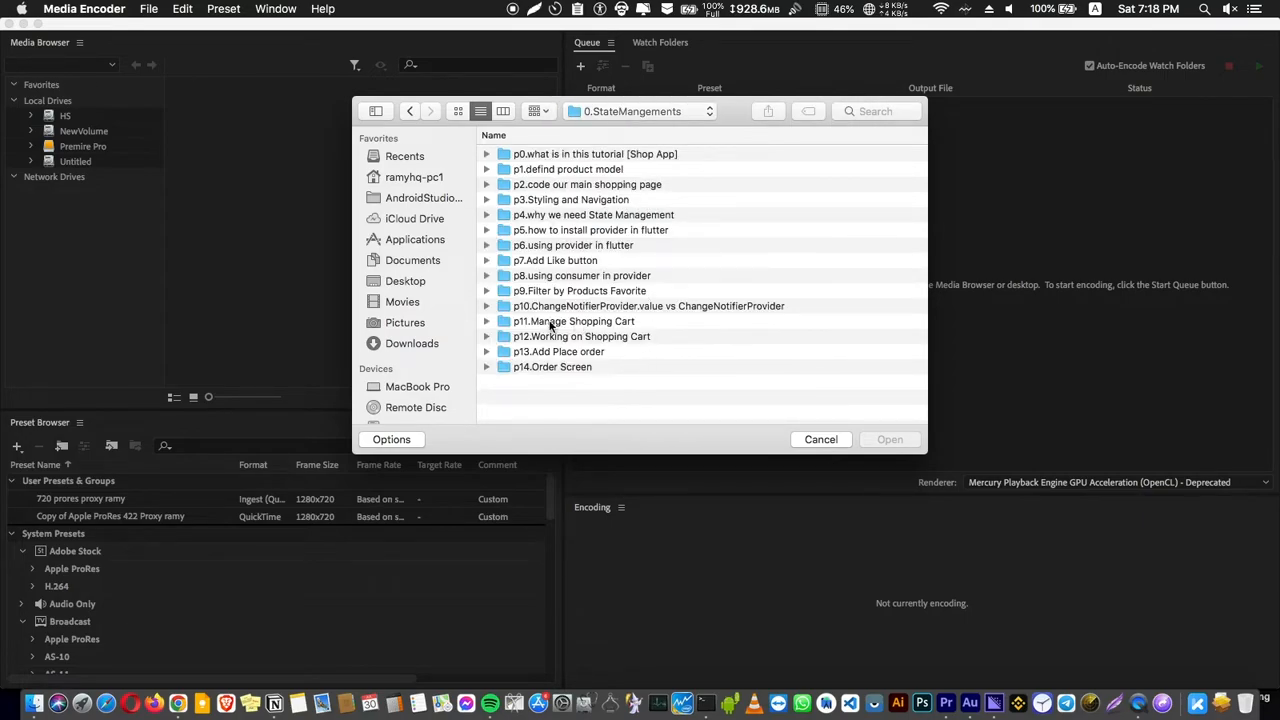
click(549, 321)
click(488, 321)
click(504, 382)
click(592, 372)
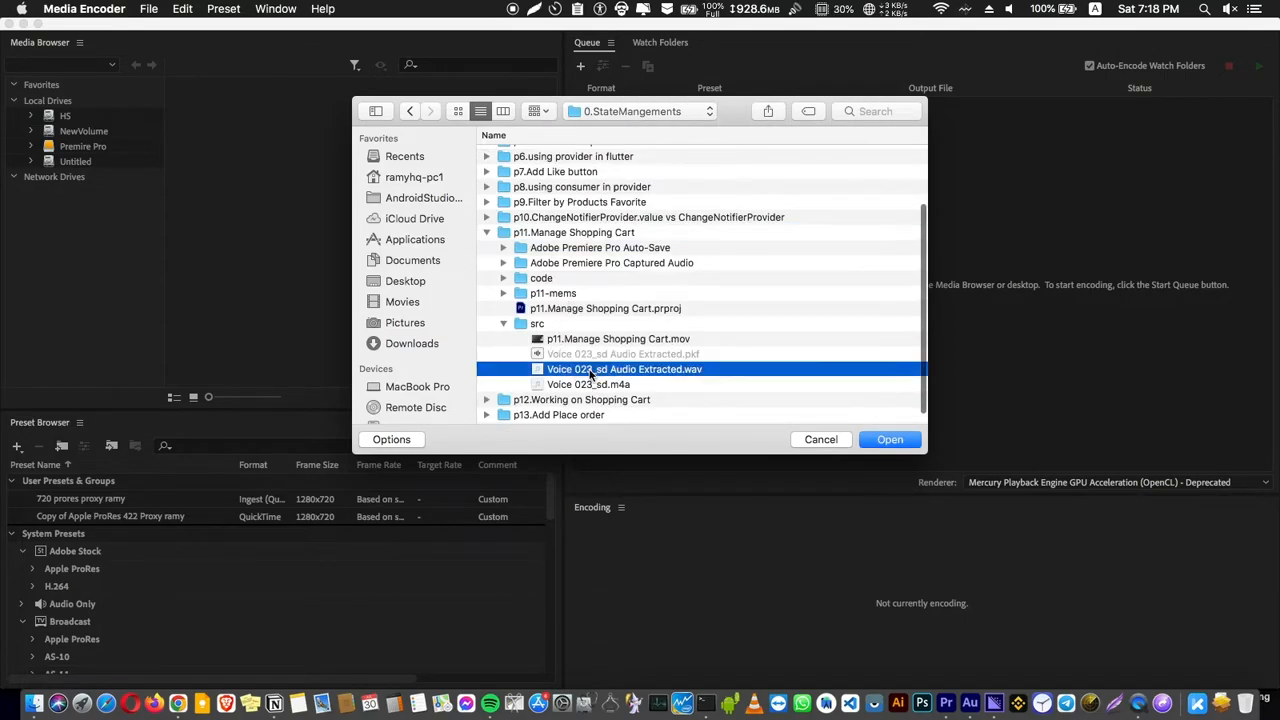
click(889, 440)
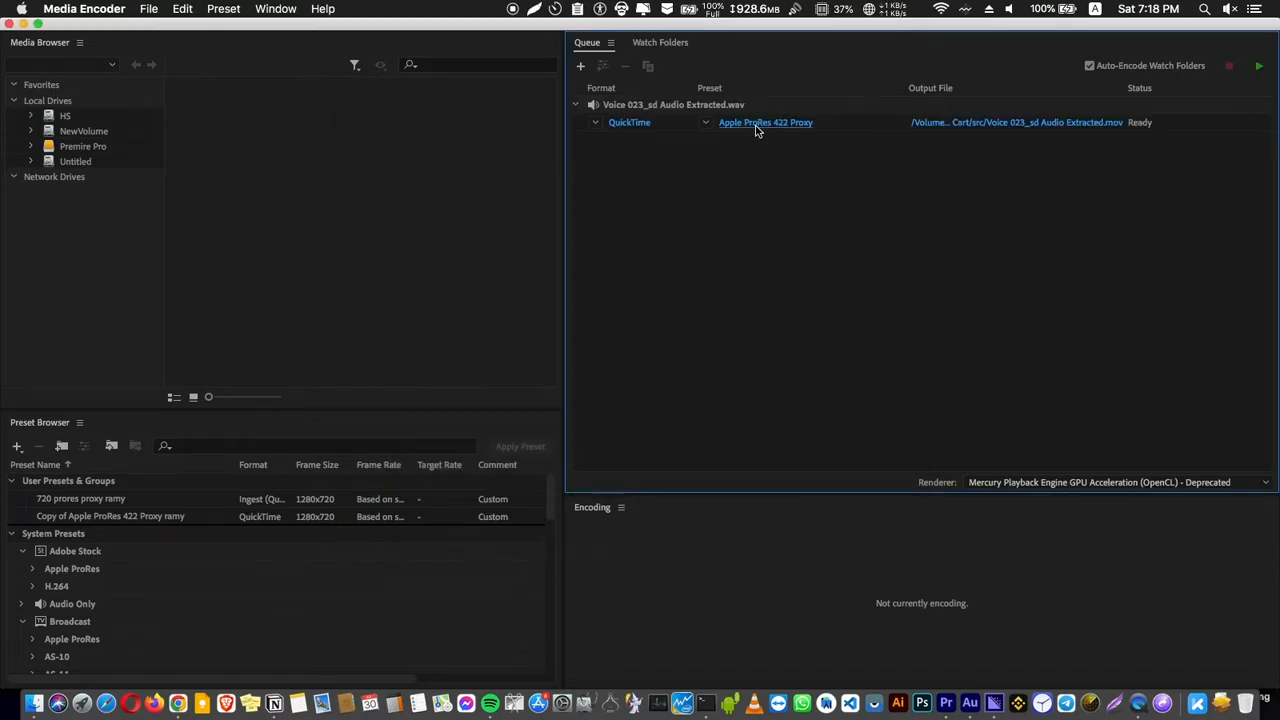
click(757, 124)
Keep the export format as QuickTime with the Apple ProRes 422 Proxy preset.
click(905, 86)
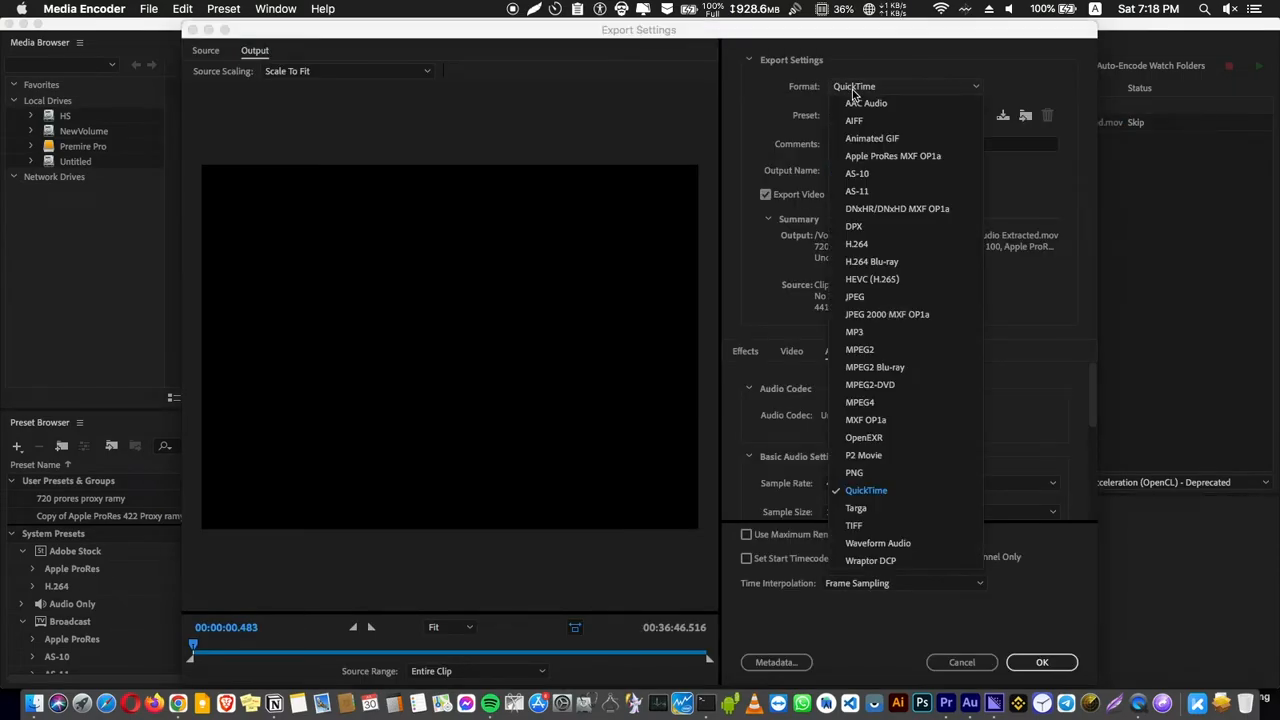
click(853, 250)
click(905, 115)
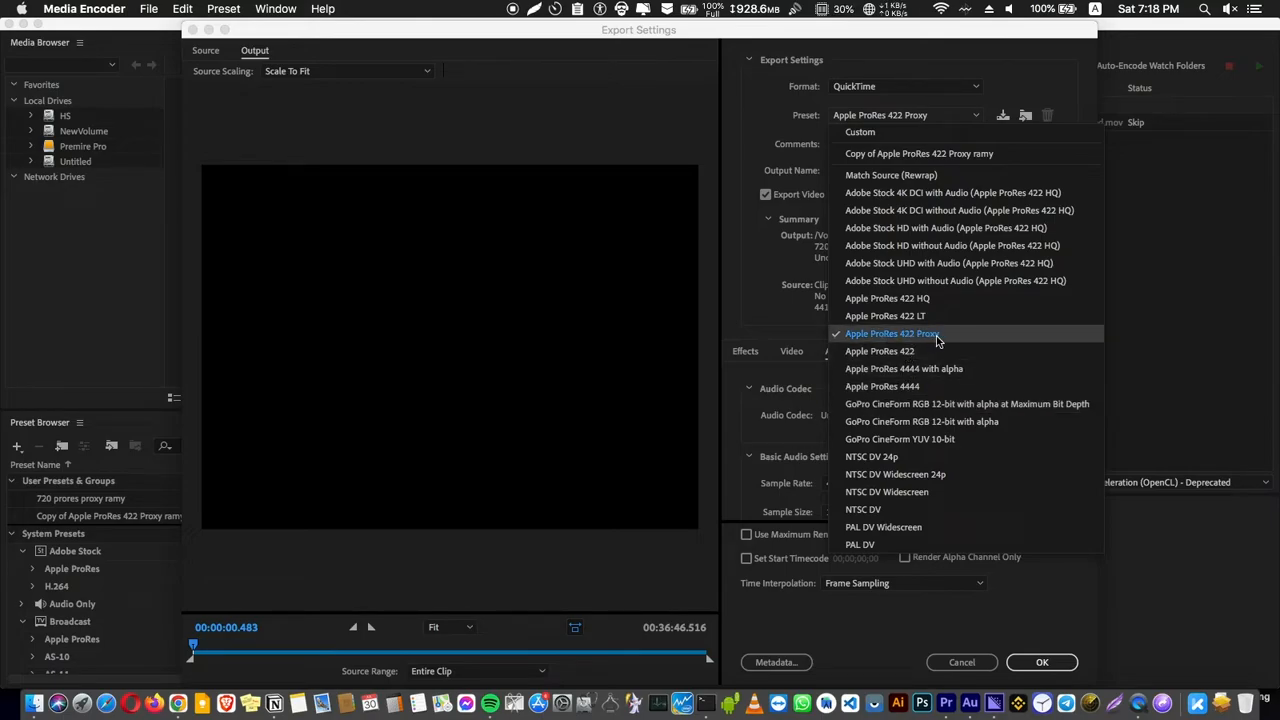
click(938, 341)
scroll(937, 460, down, 2)
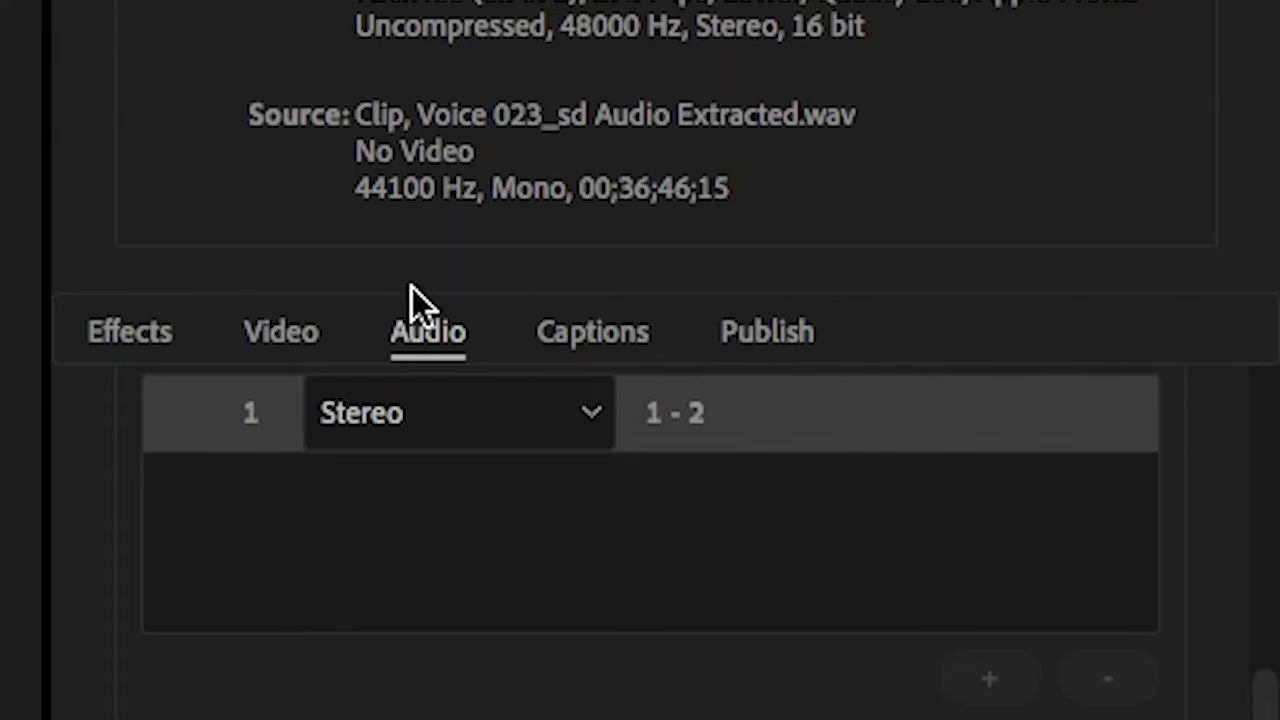
Change the export's audio channel layout from Stereo to Mono.
click(457, 411)
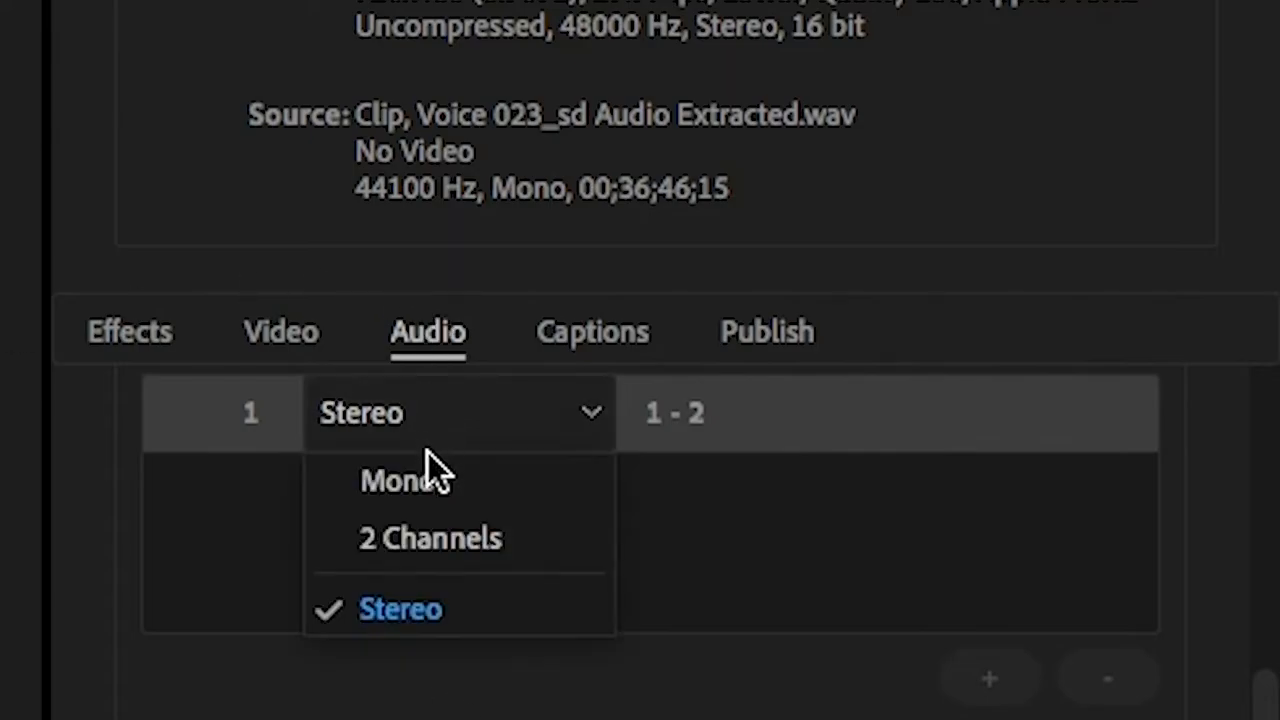
click(443, 480)
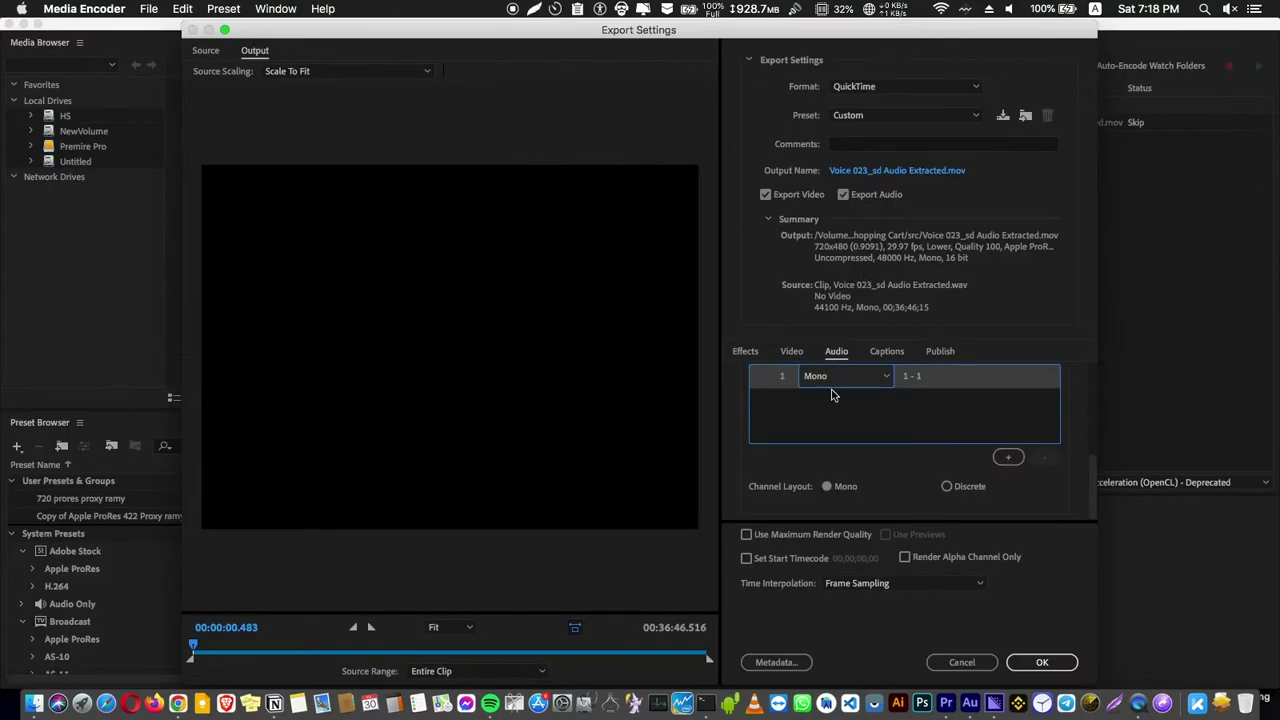
click(845, 375)
click(840, 395)
click(845, 375)
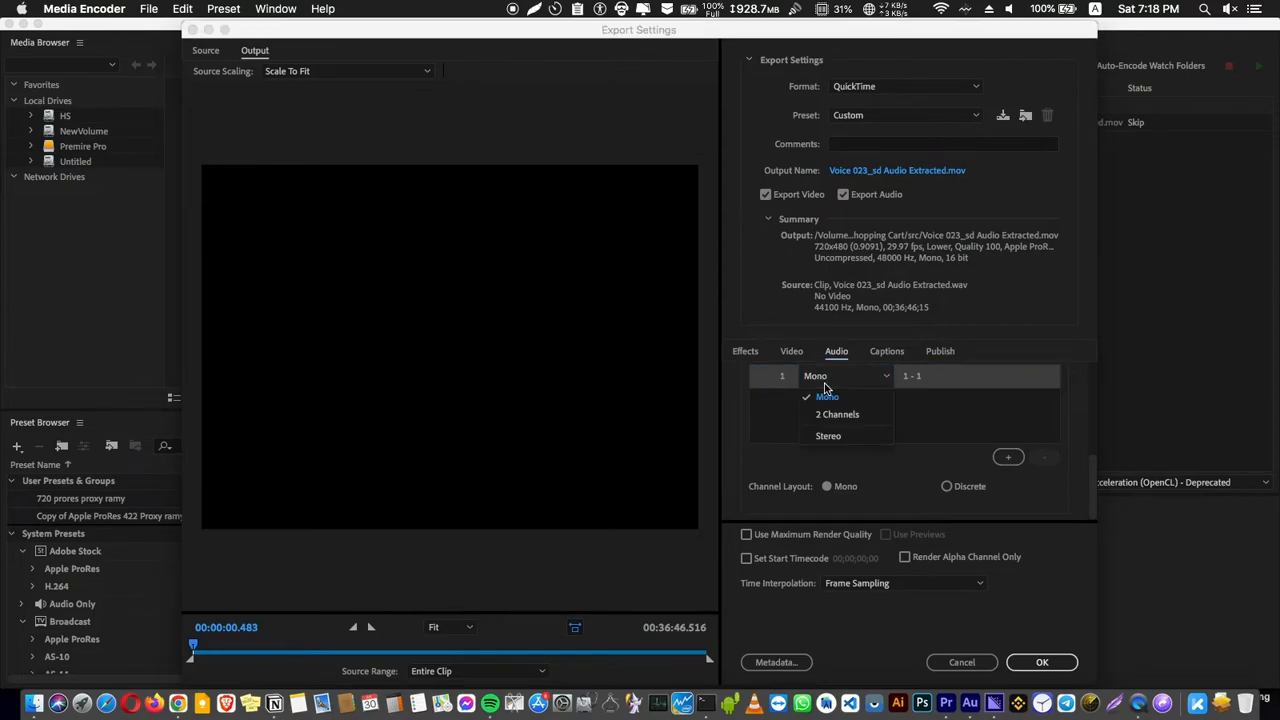
Confirm the settings, keep the OpenCL renderer, start the queue and switch back to Premiere Pro.
click(1040, 662)
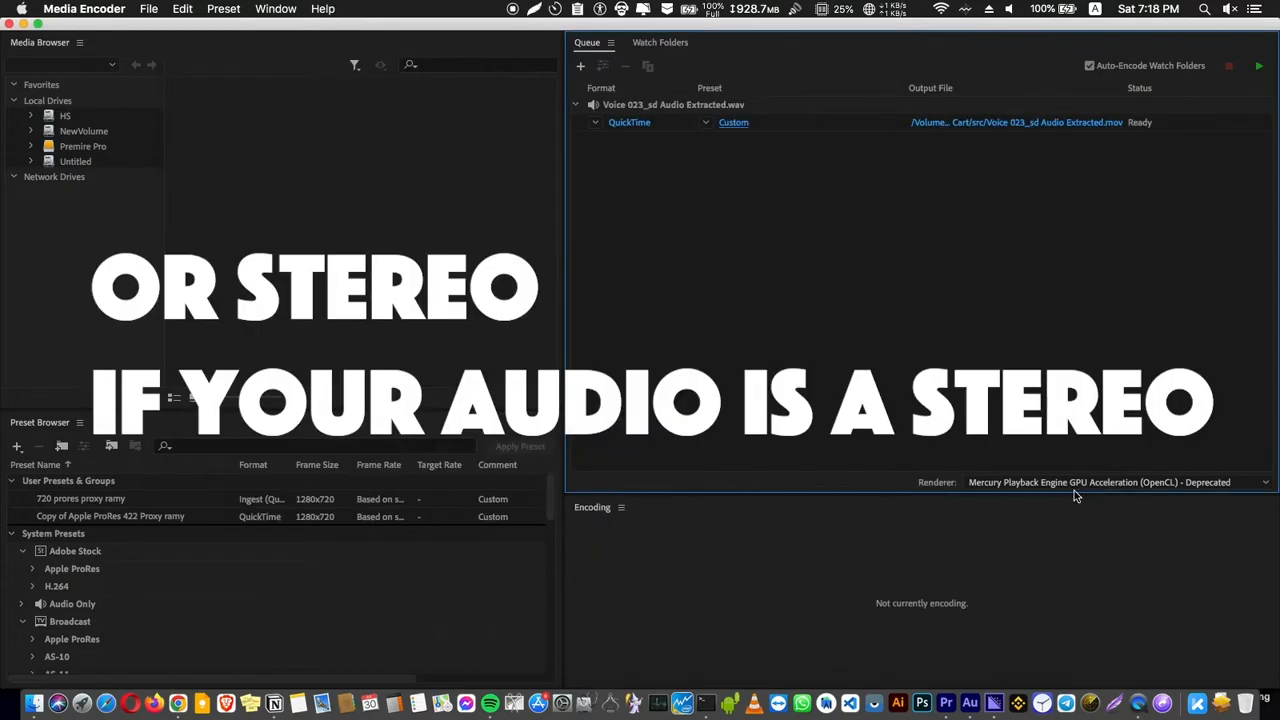
click(1180, 482)
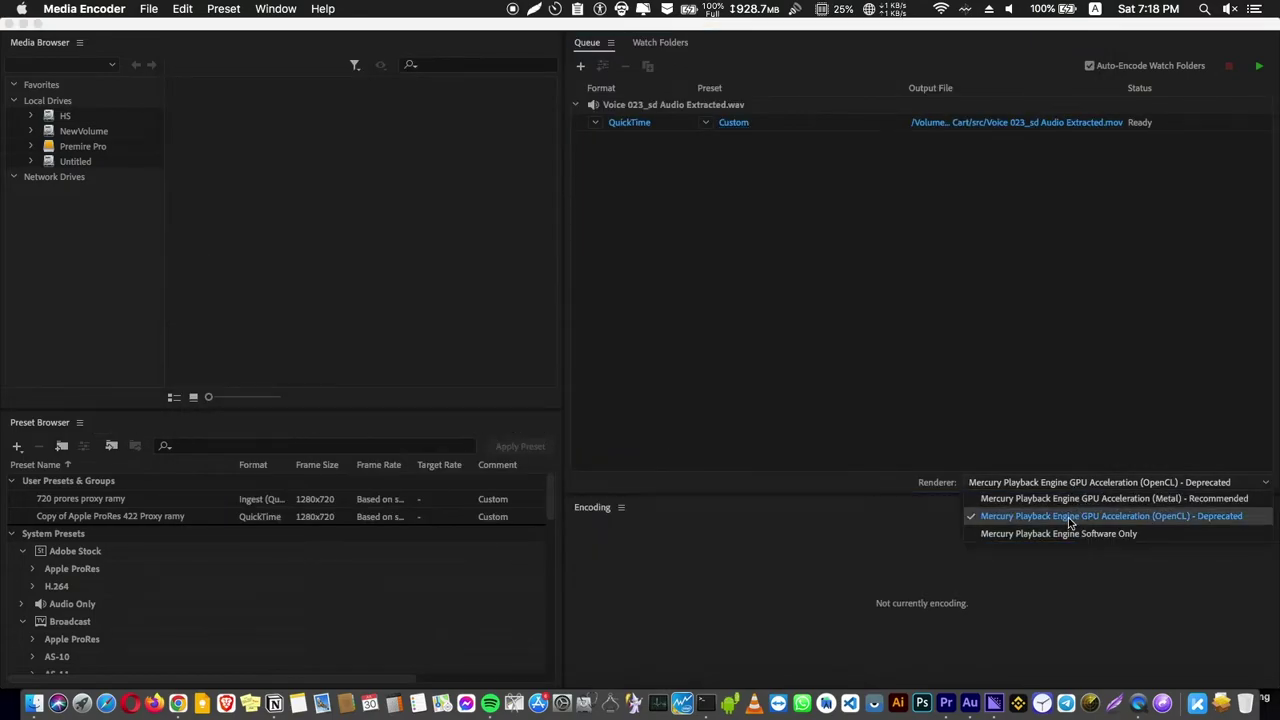
click(1185, 520)
click(1258, 66)
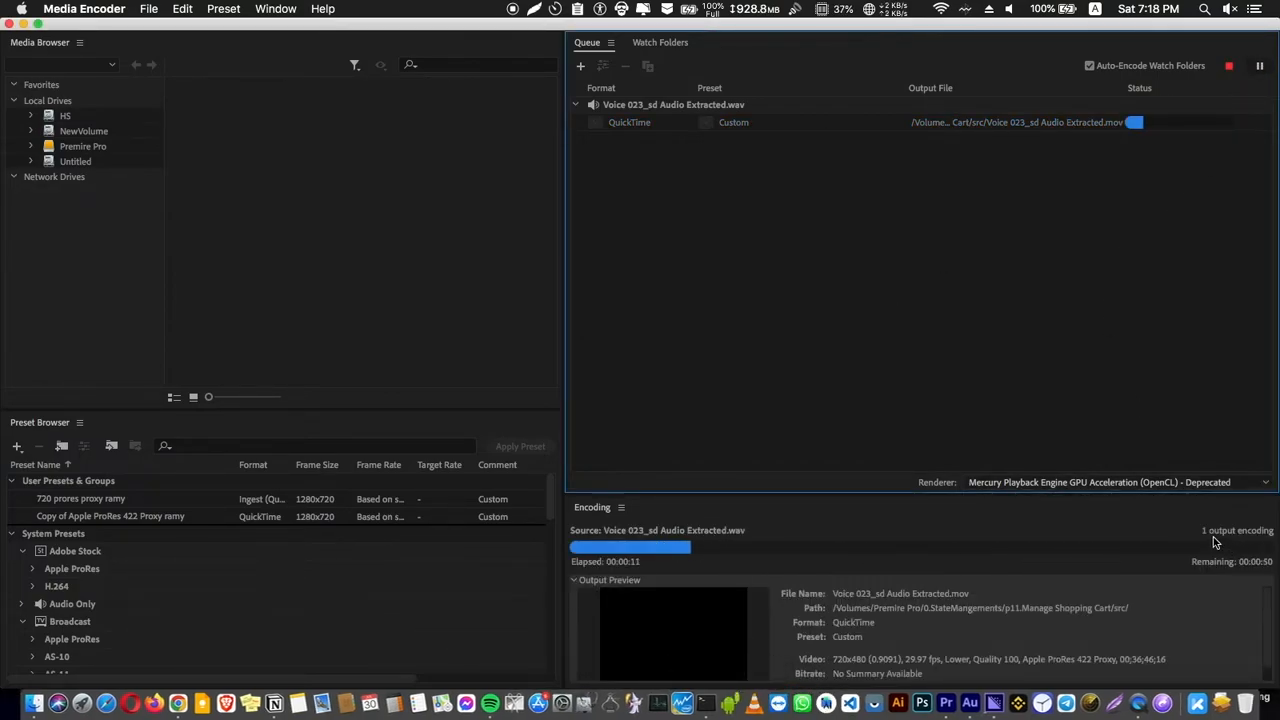
key(super+Tab)
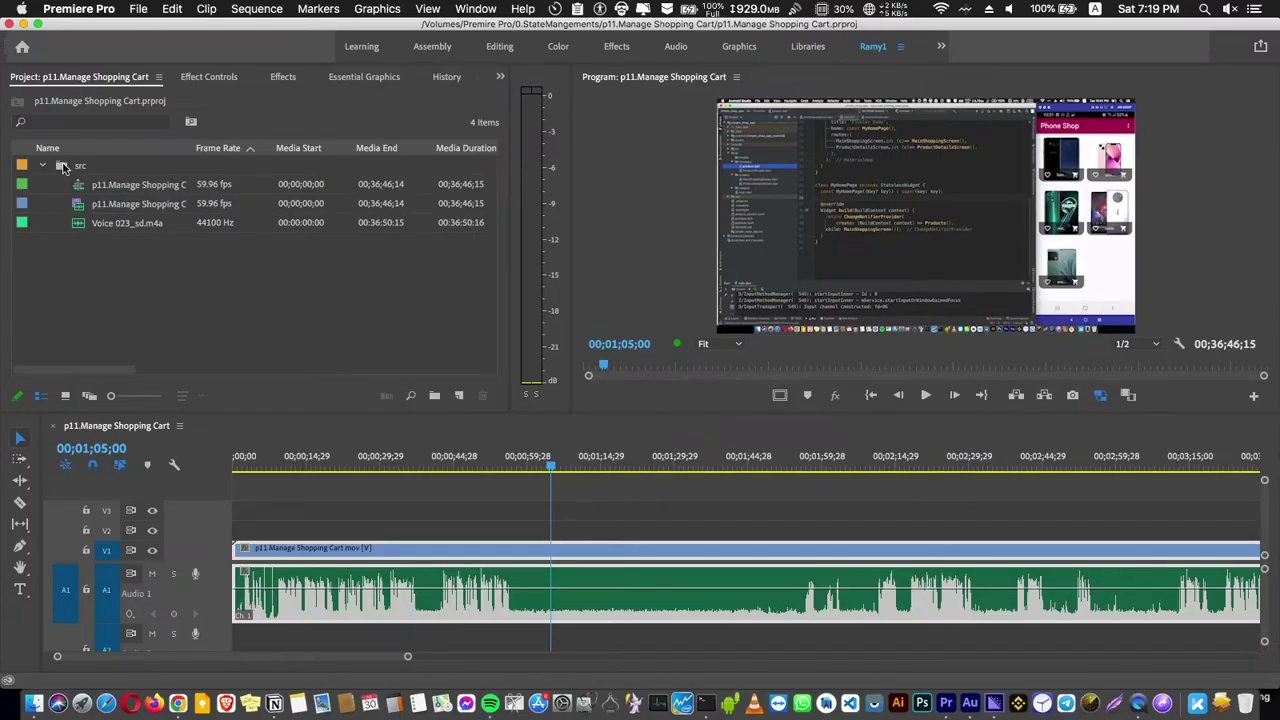
Create a bin named xxxx inside the src bin and open it in its own panel.
click(62, 167)
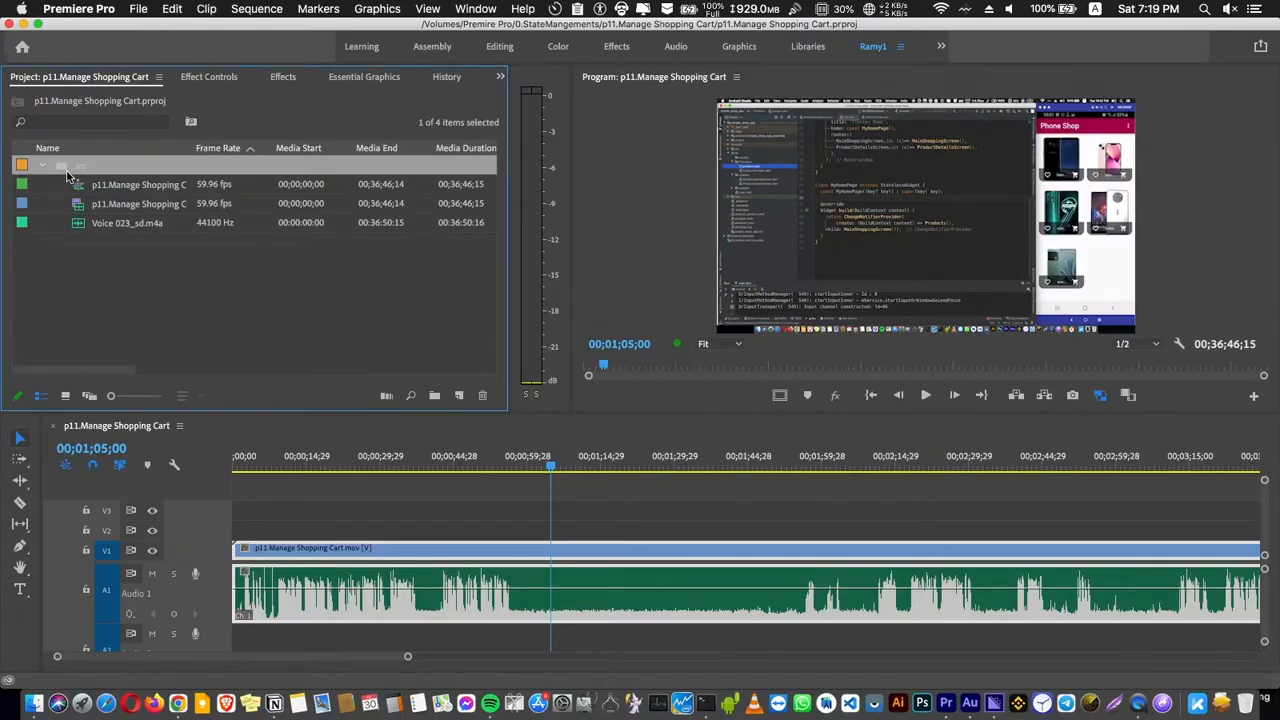
click(436, 396)
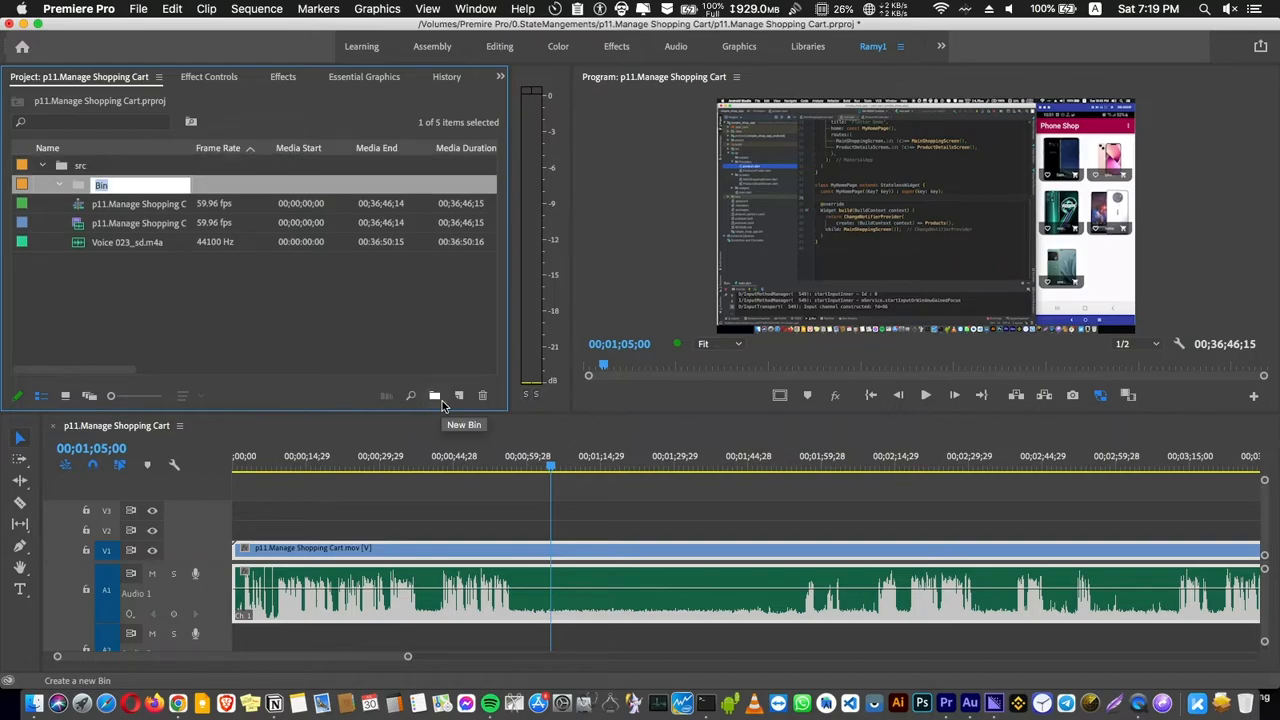
text(xxx)
key(Return)
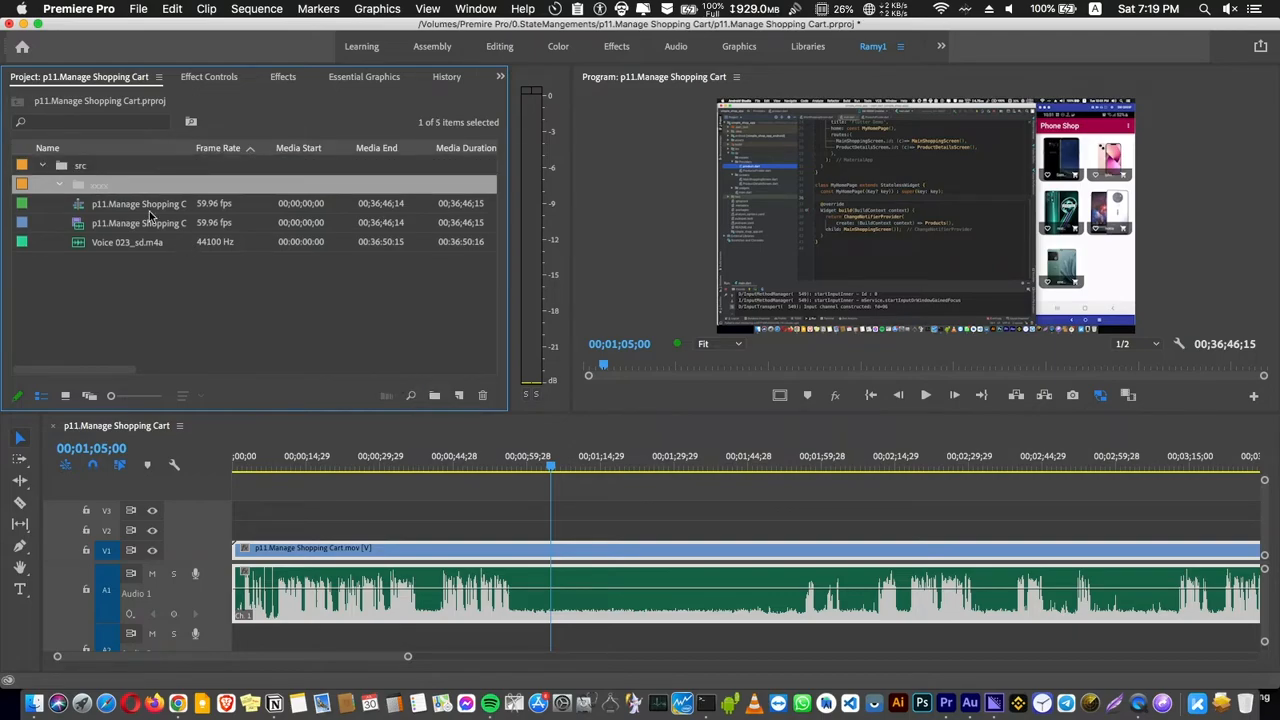
double_click(92, 192)
Import Voice 023_sd Audio Extracted.mov from src into the xxxx bin.
double_click(268, 225)
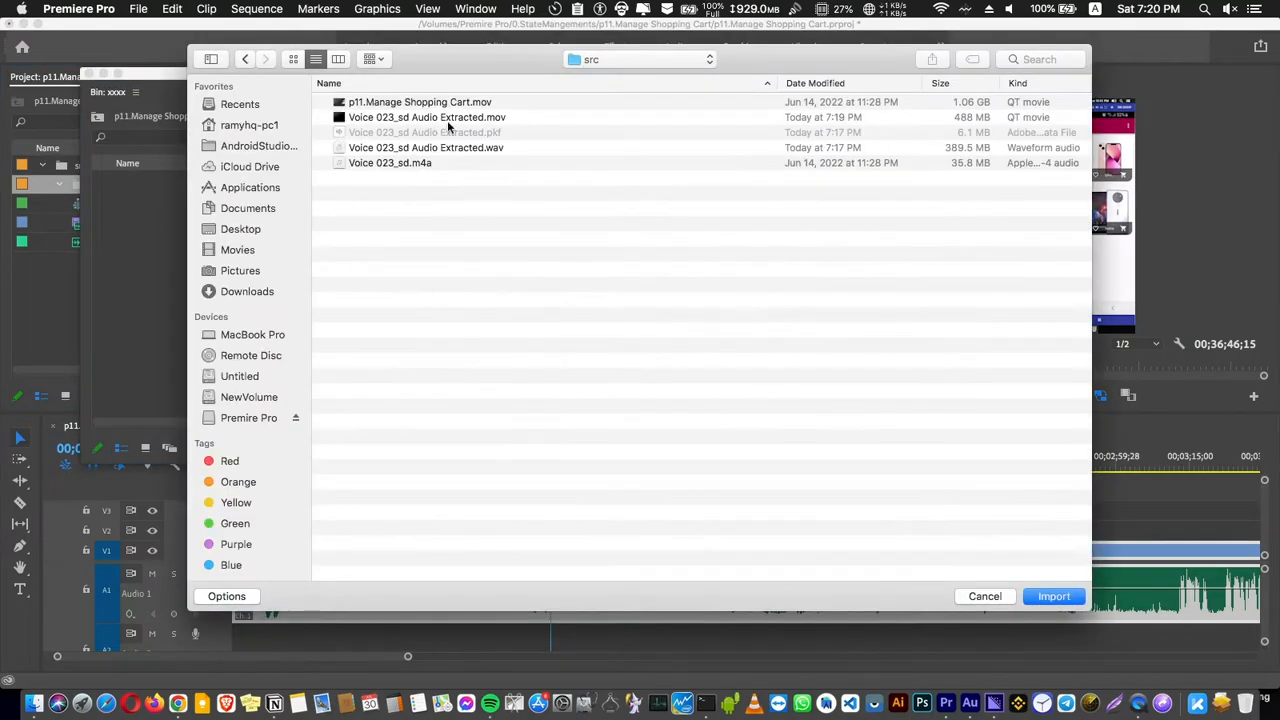
click(380, 120)
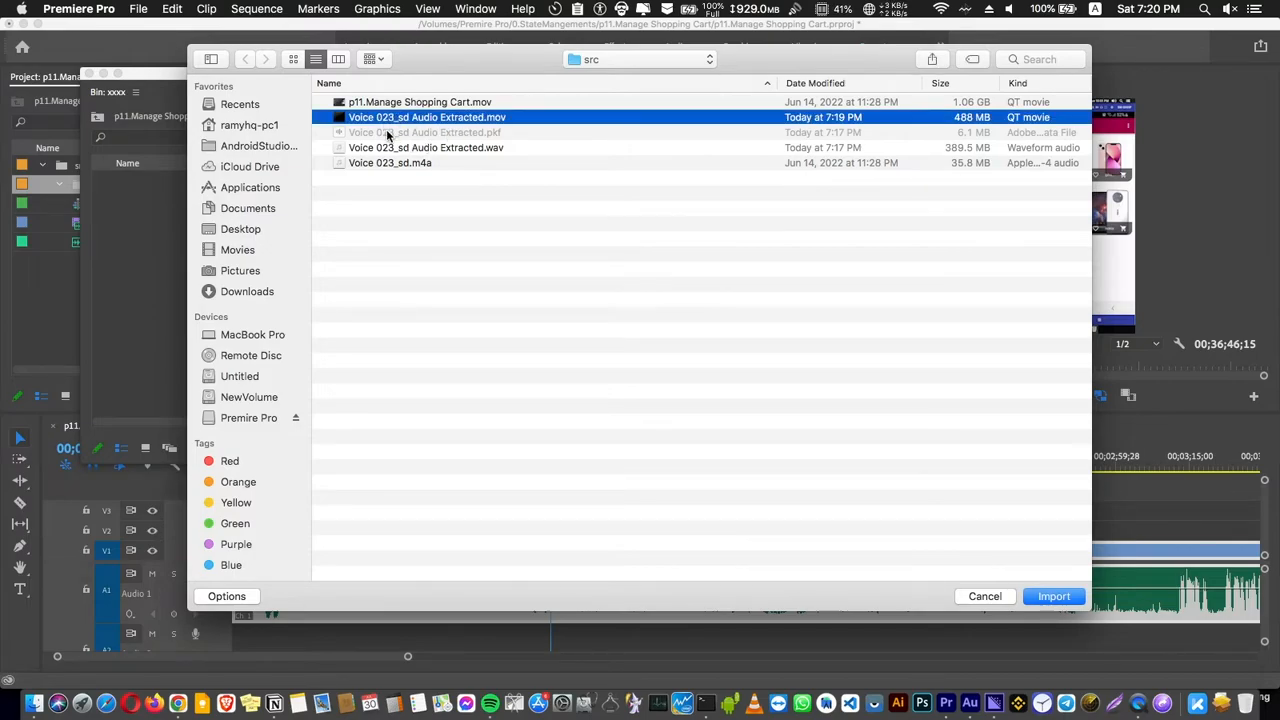
click(390, 150)
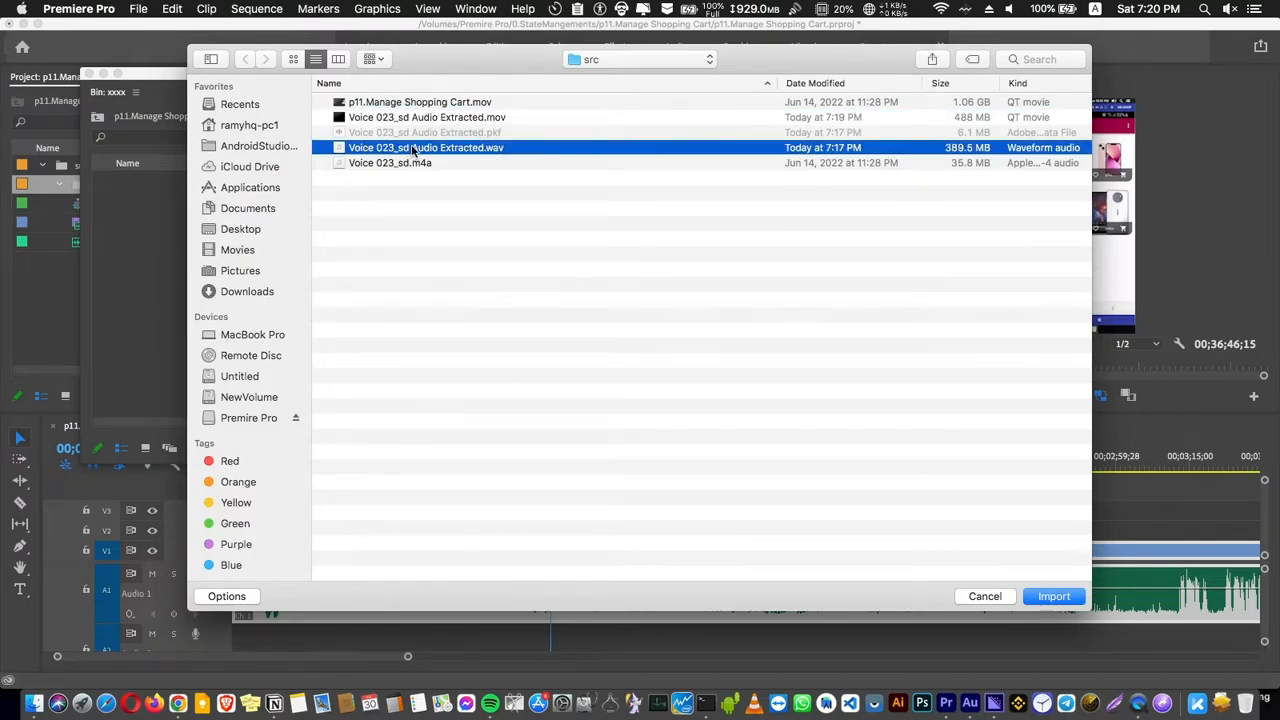
click(415, 118)
click(1050, 598)
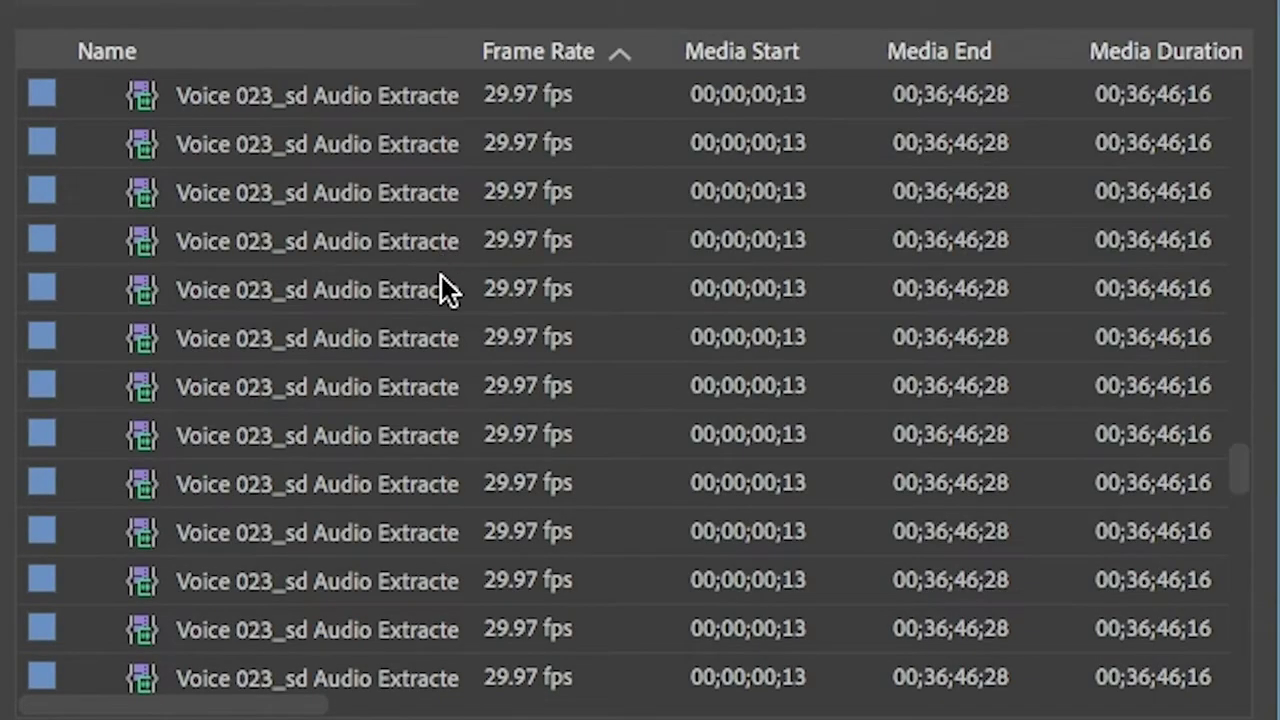
scroll(441, 275, up, 5)
Review the imported subclips by selecting the first and second clips in the bin.
click(146, 185)
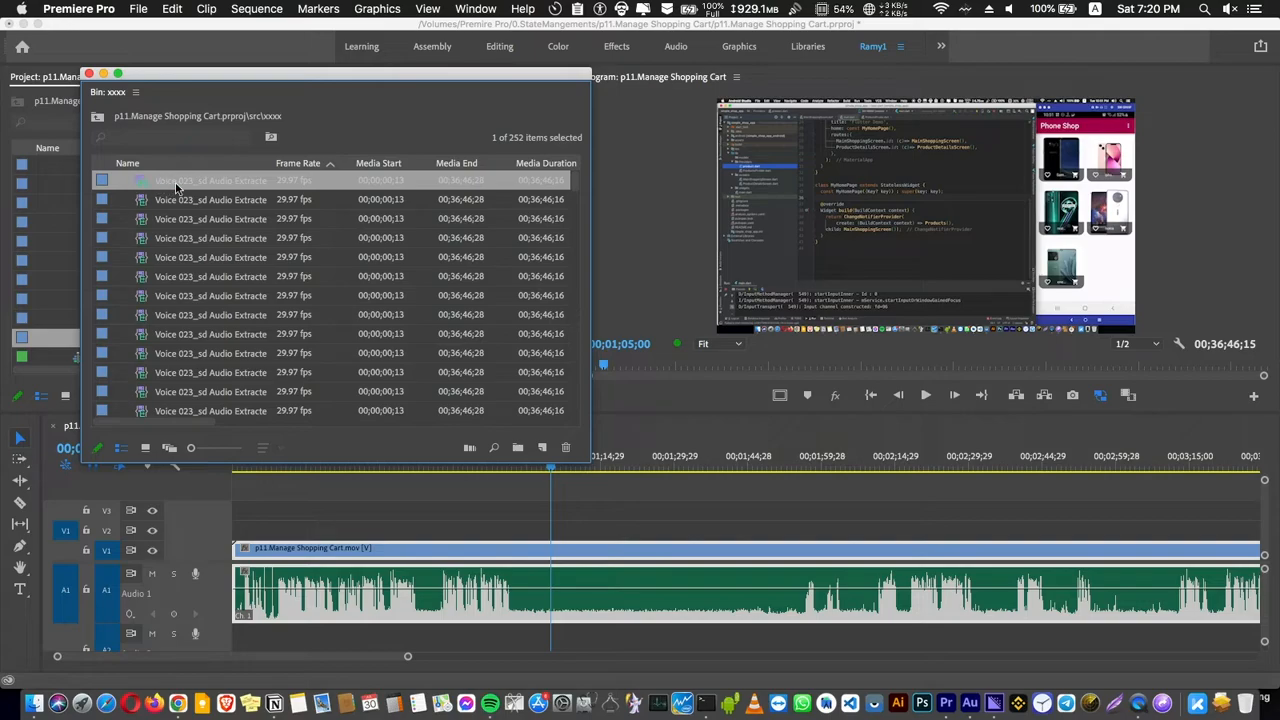
click(155, 200)
click(150, 184)
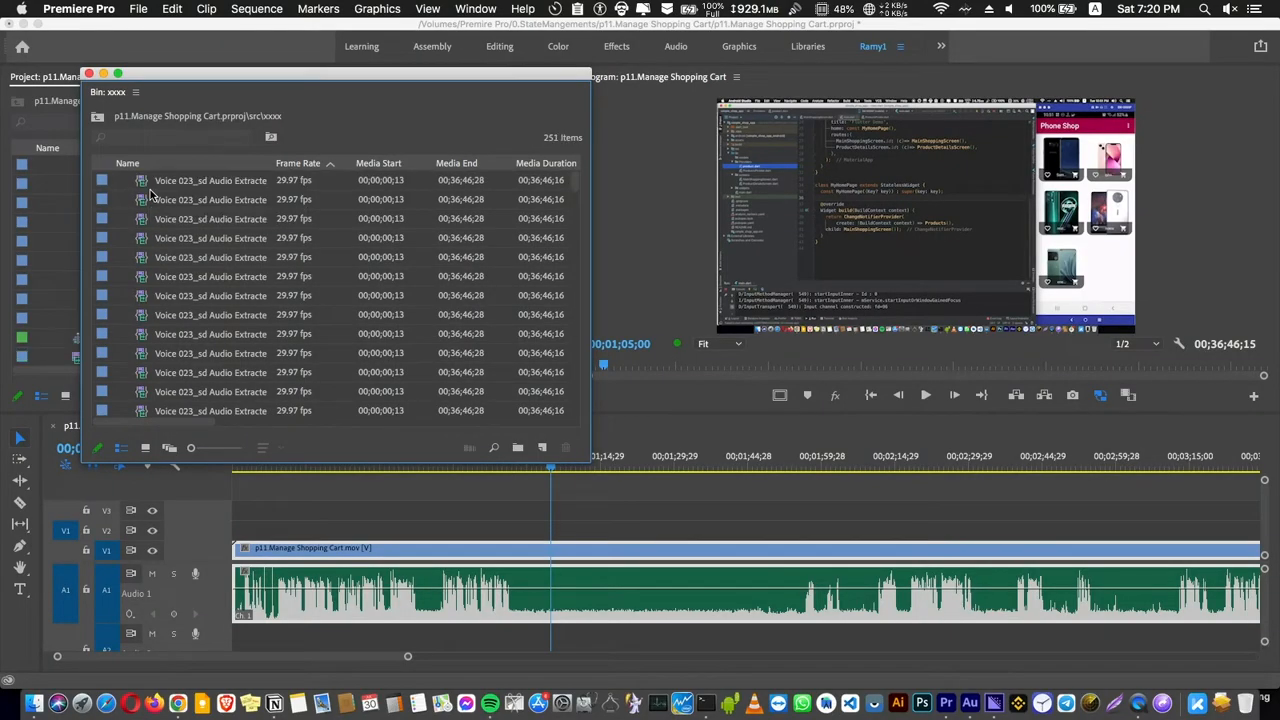
Select all clips and start a multi-camera source sequence synchronized by timecode.
key(super+a)
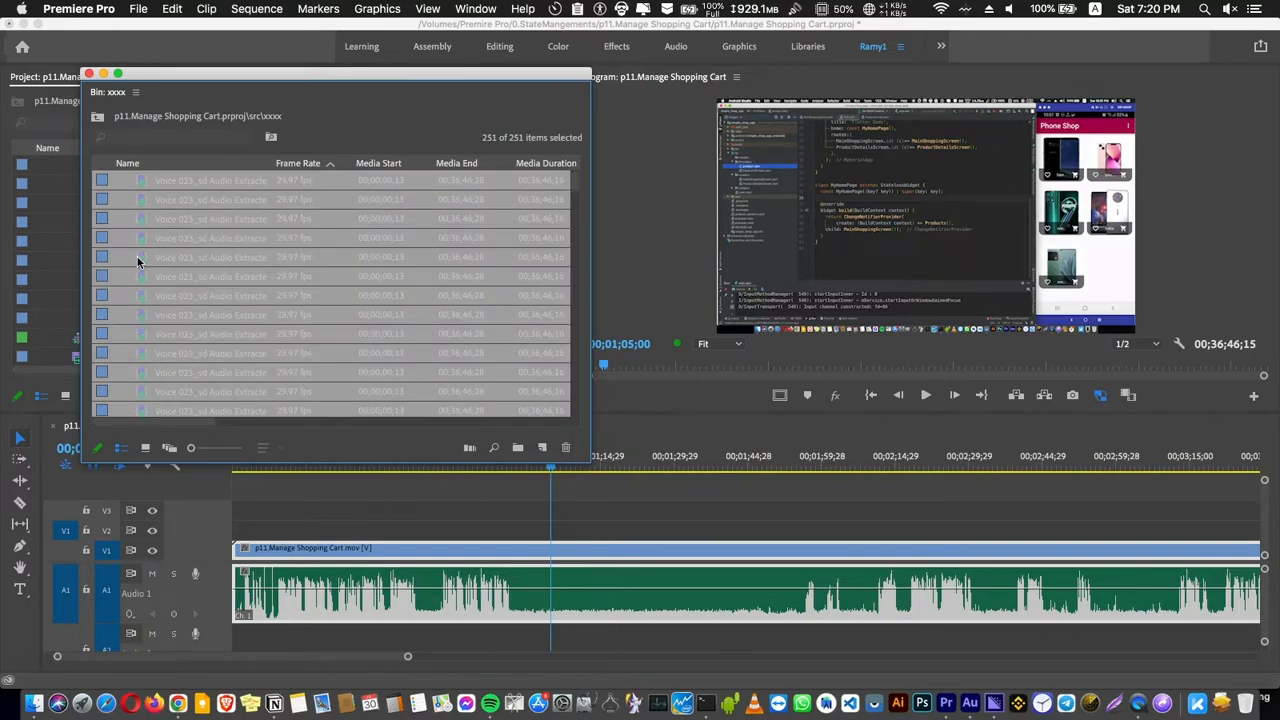
right_click(140, 230)
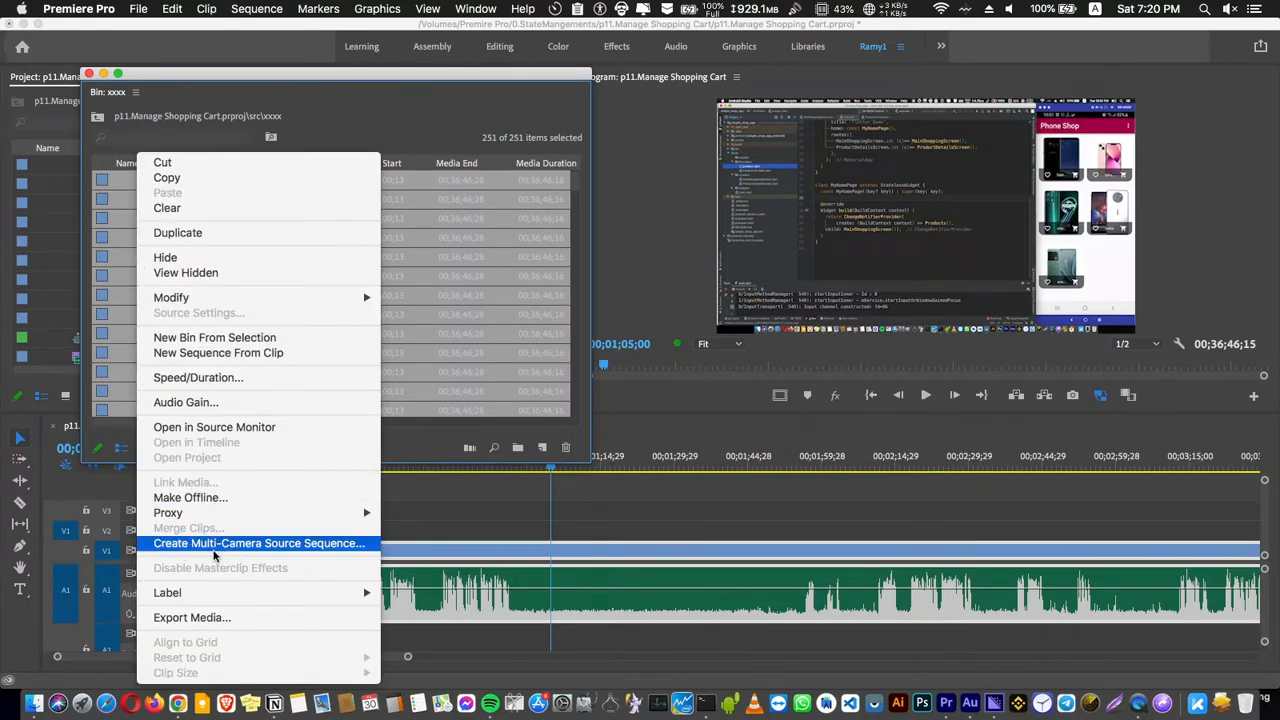
click(263, 546)
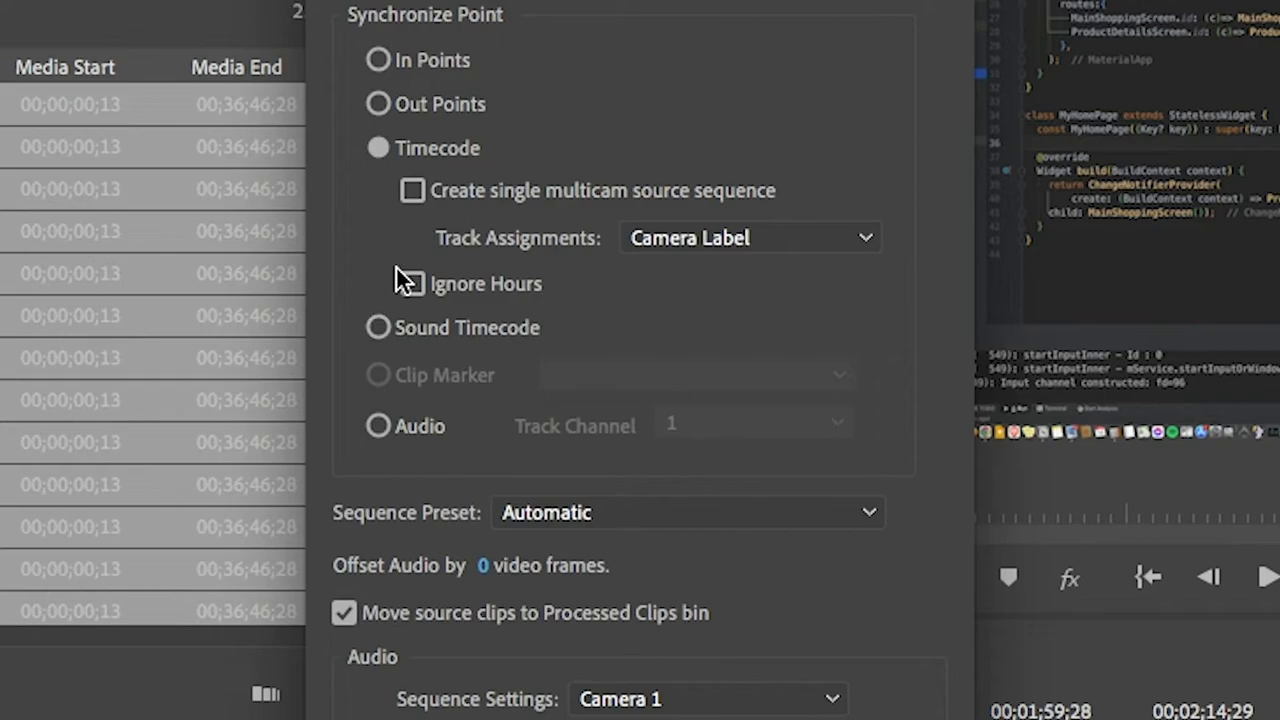
click(431, 153)
Make it a single multicam source sequence with camera-label track assignment and create it.
click(413, 191)
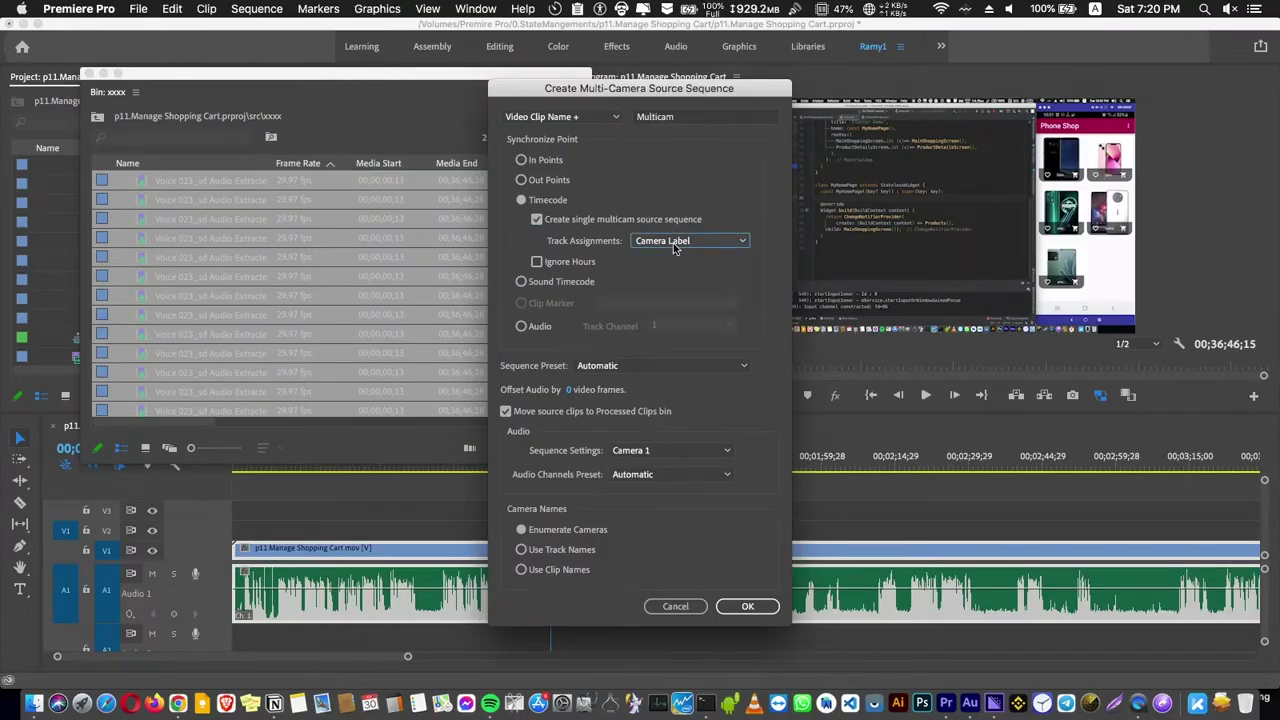
click(690, 240)
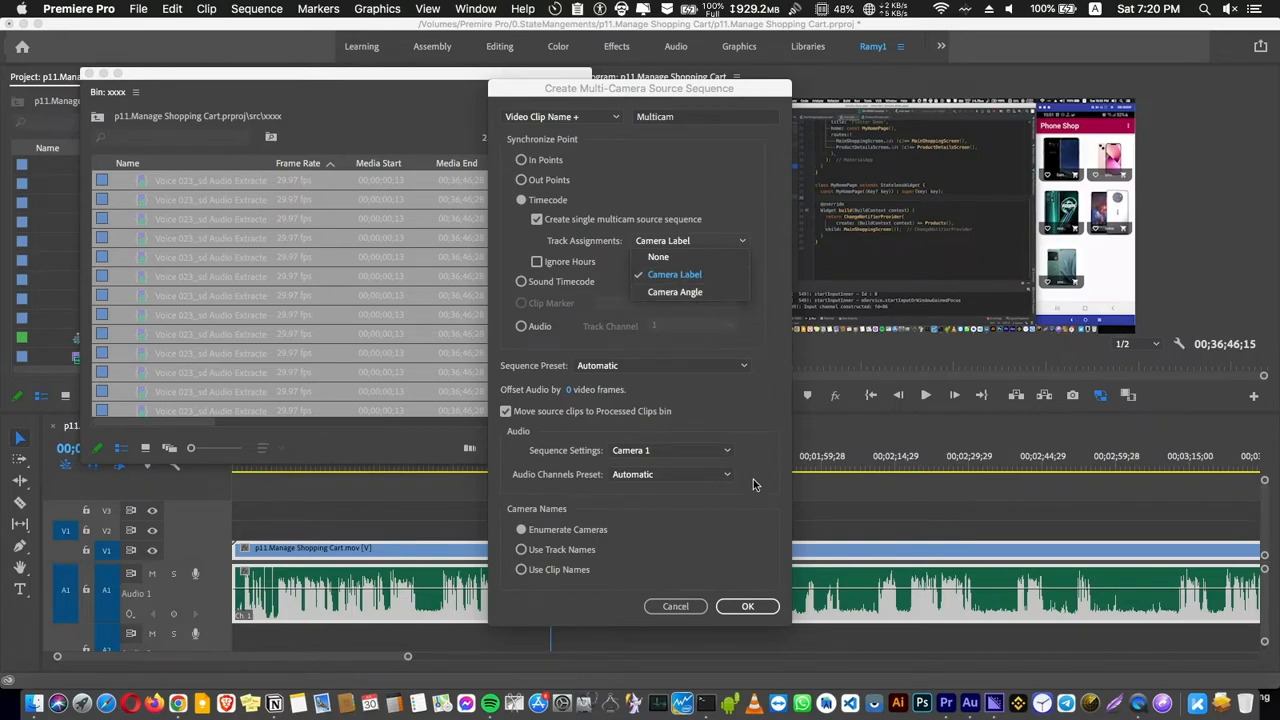
click(742, 606)
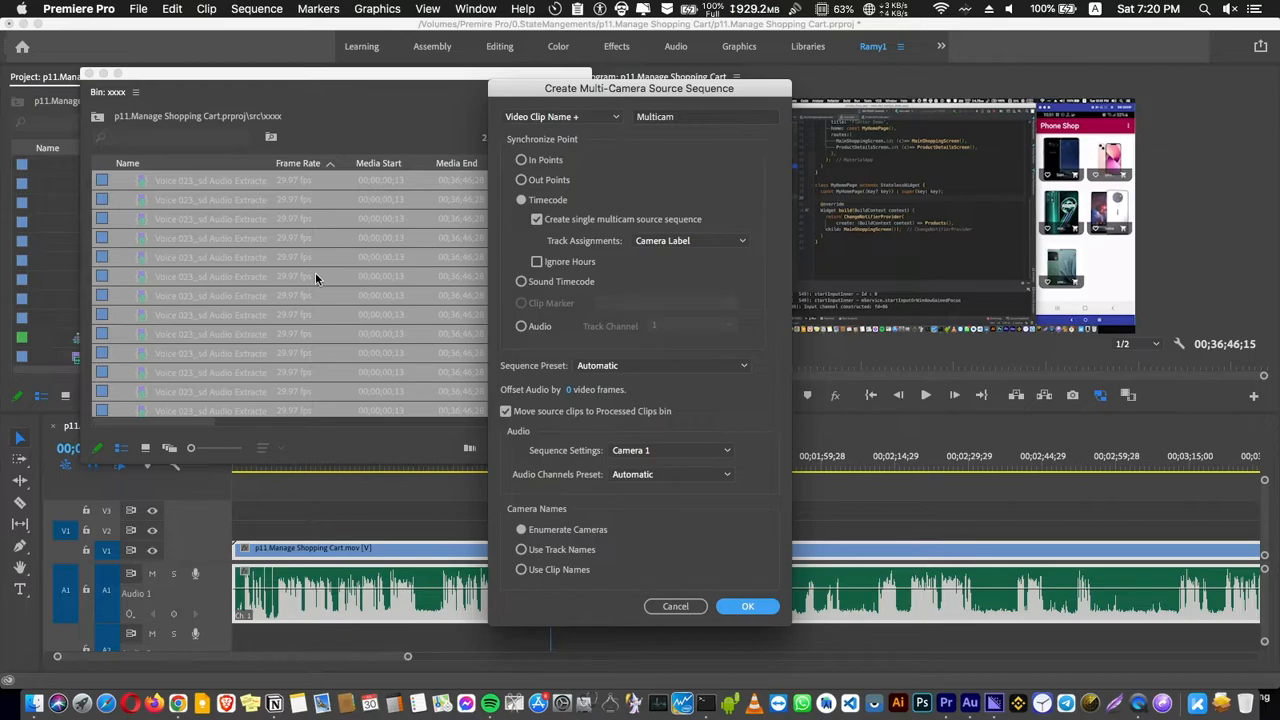
click(141, 199)
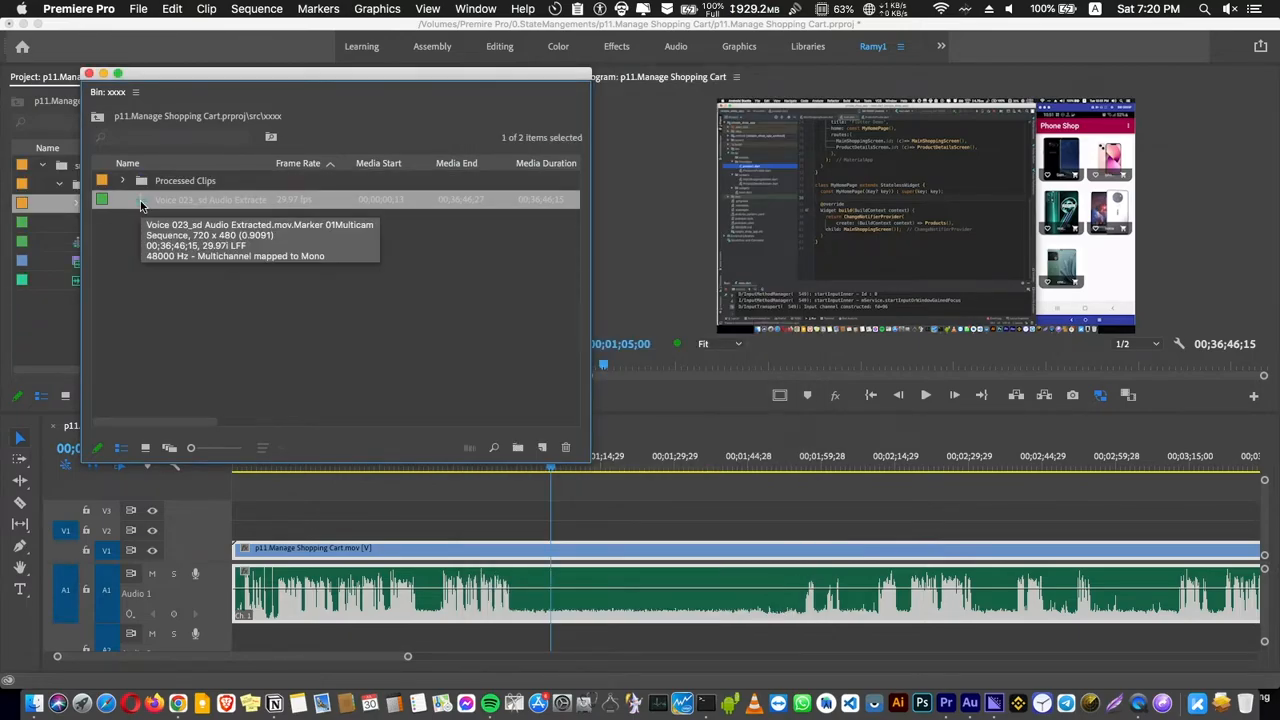
Open the multicam sequence in the timeline, zoom in and select all its clips.
double_click(141, 204)
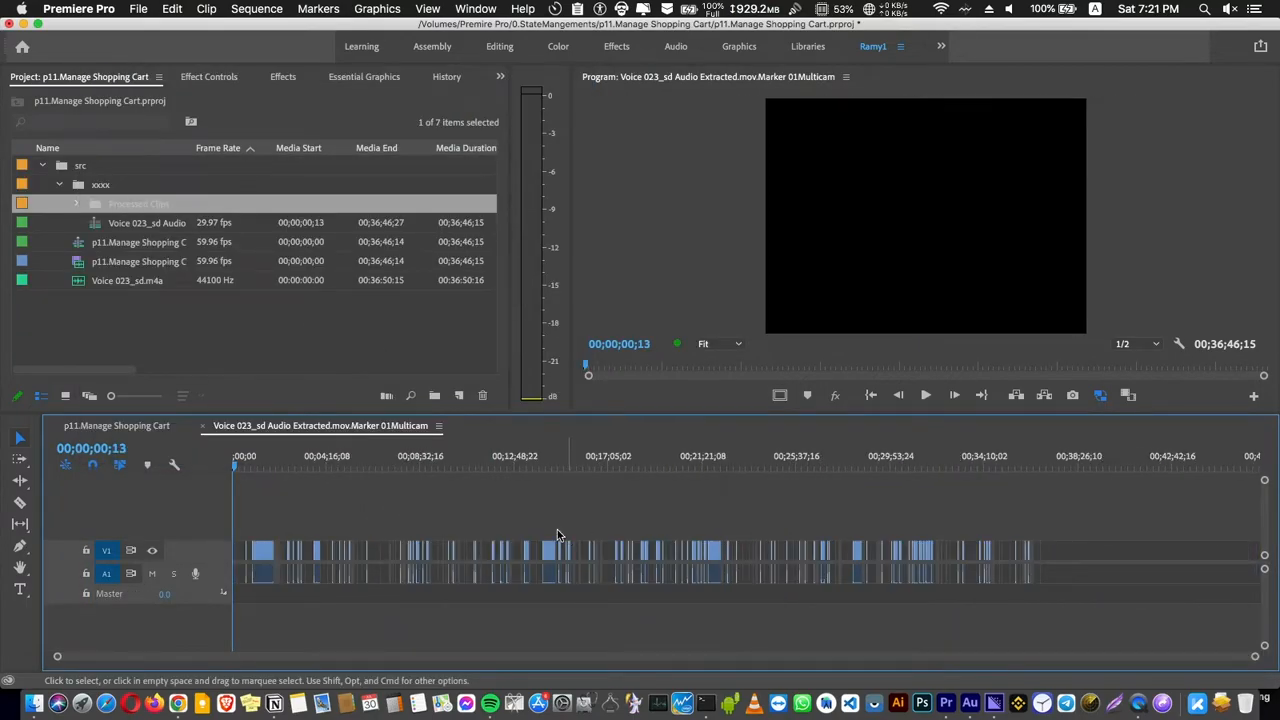
key(equal)
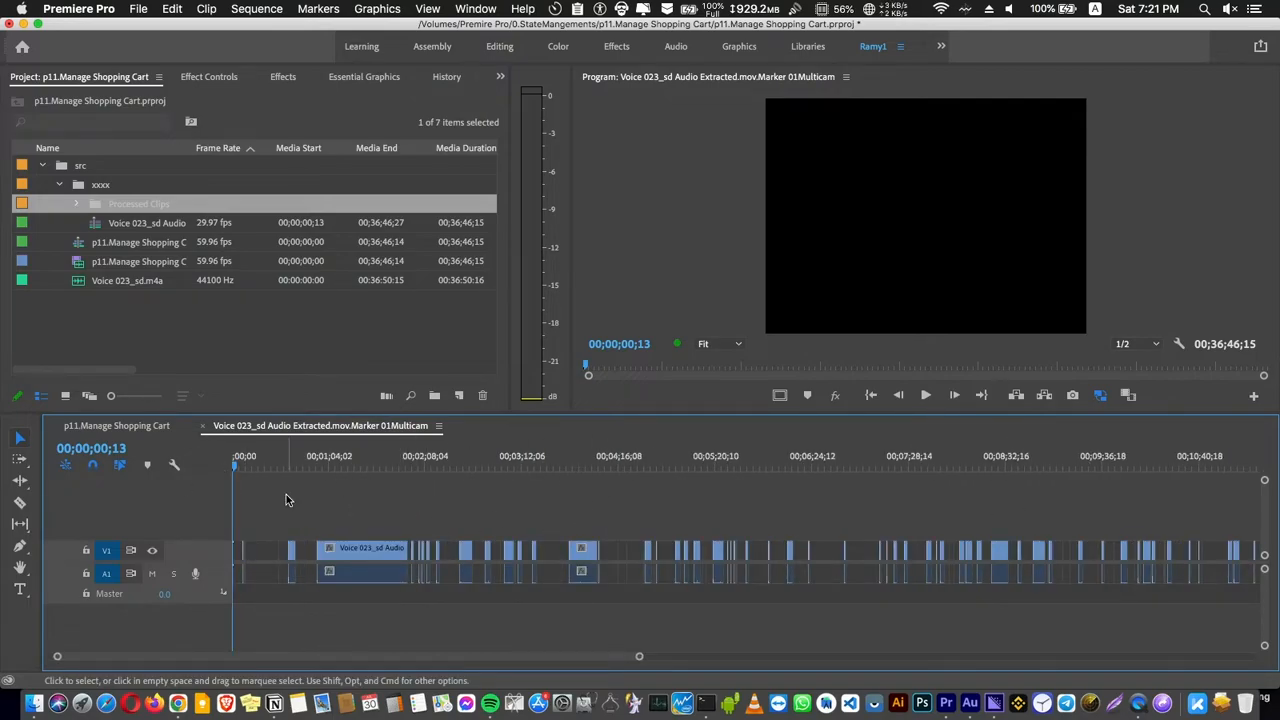
key(super+a)
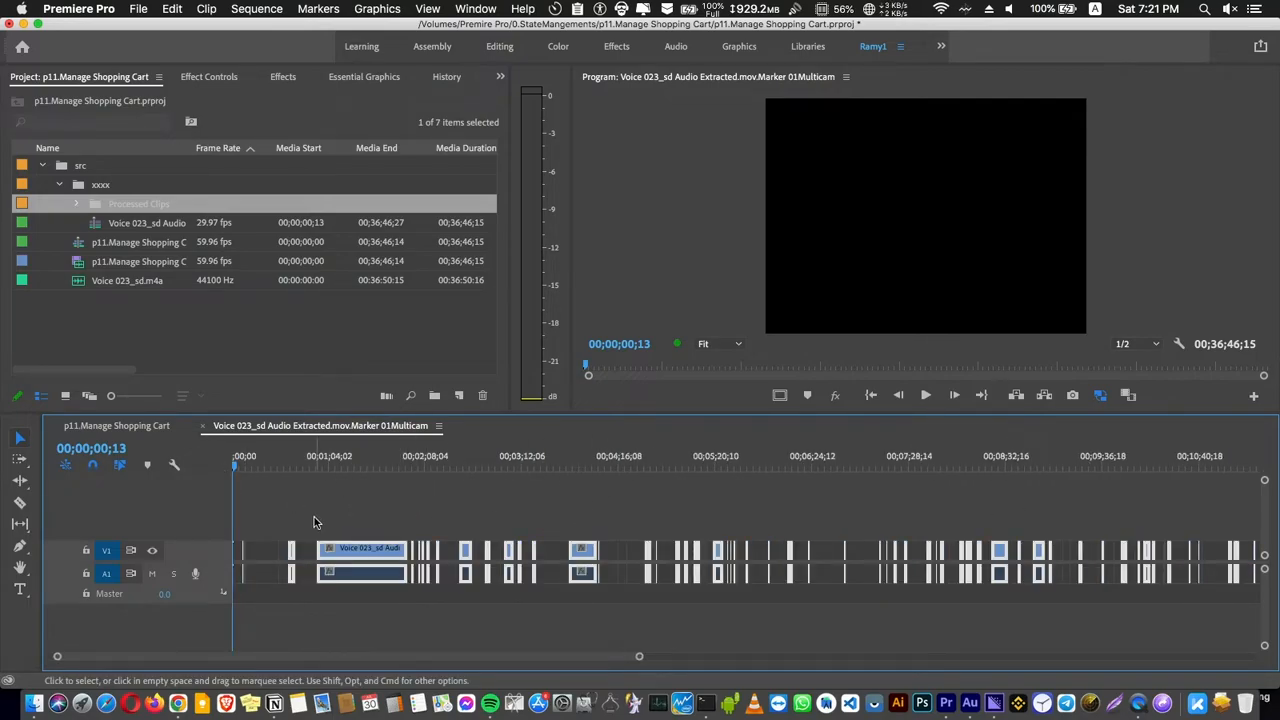
Return to the p11.Manage Shopping Cart sequence and ripple-delete the start gap so the clip begins at zero.
click(115, 425)
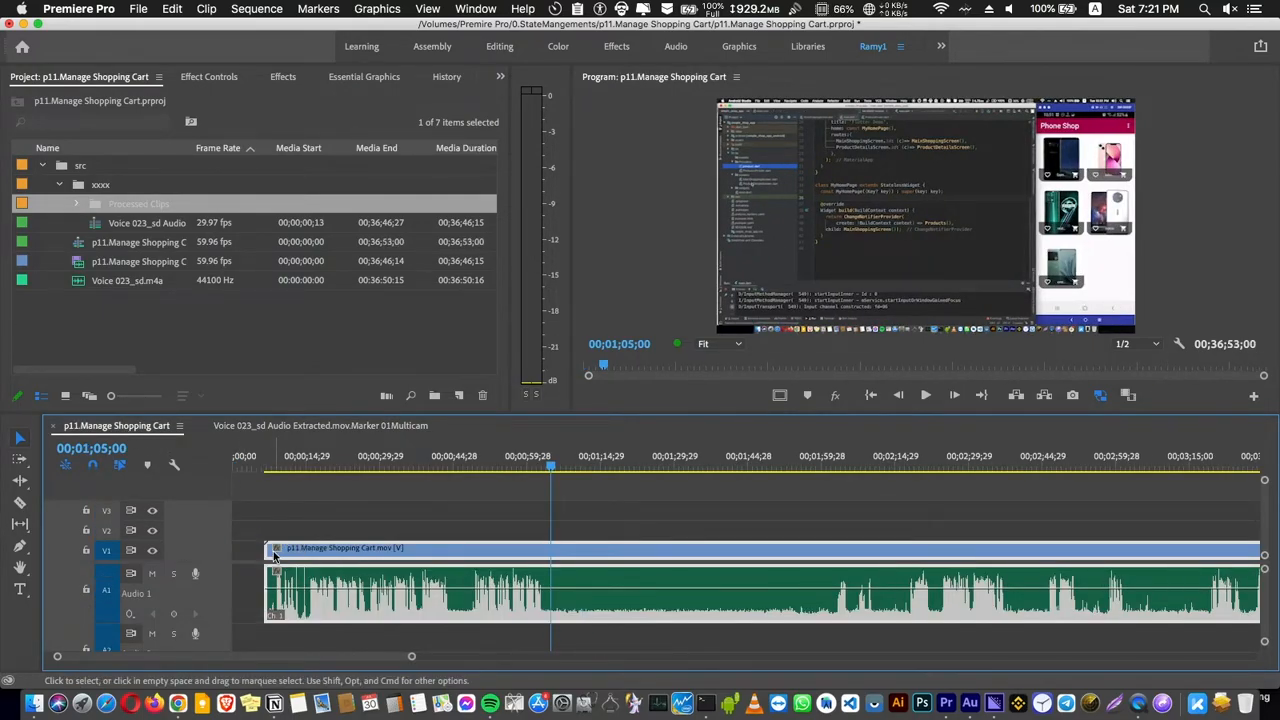
drag(248, 550, 278, 550)
right_click(246, 552)
click(297, 568)
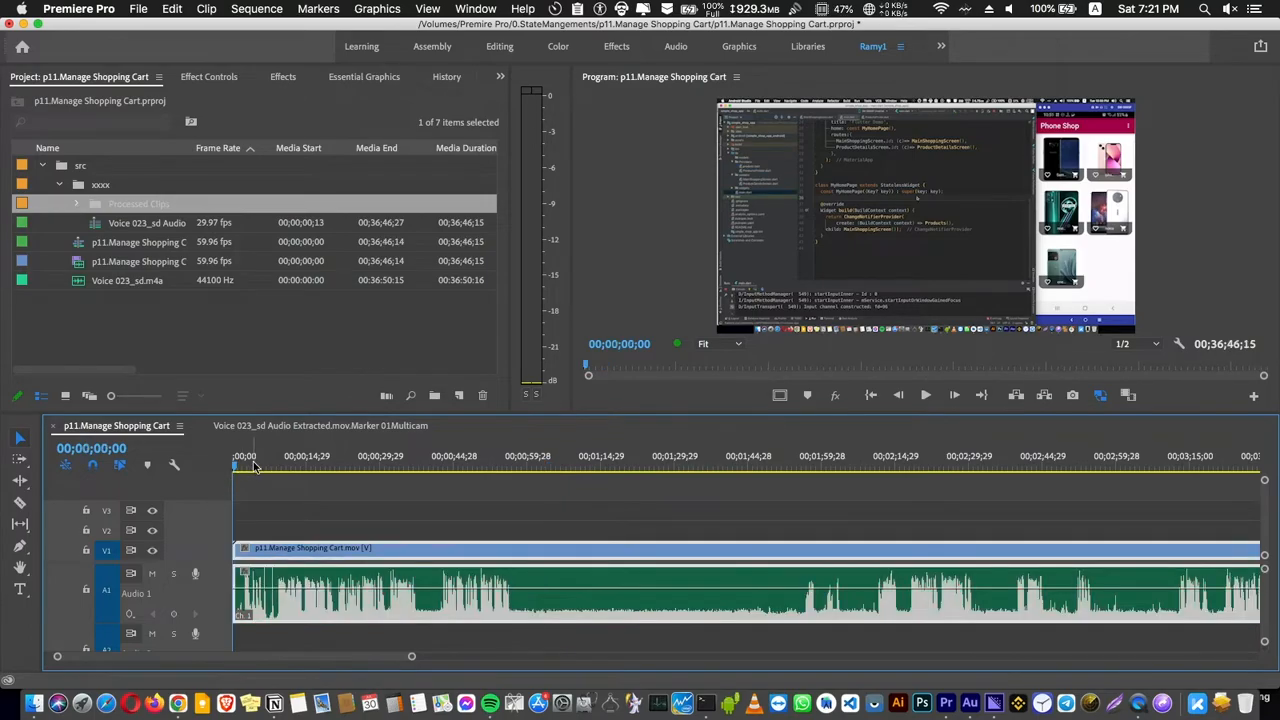
key(minus)
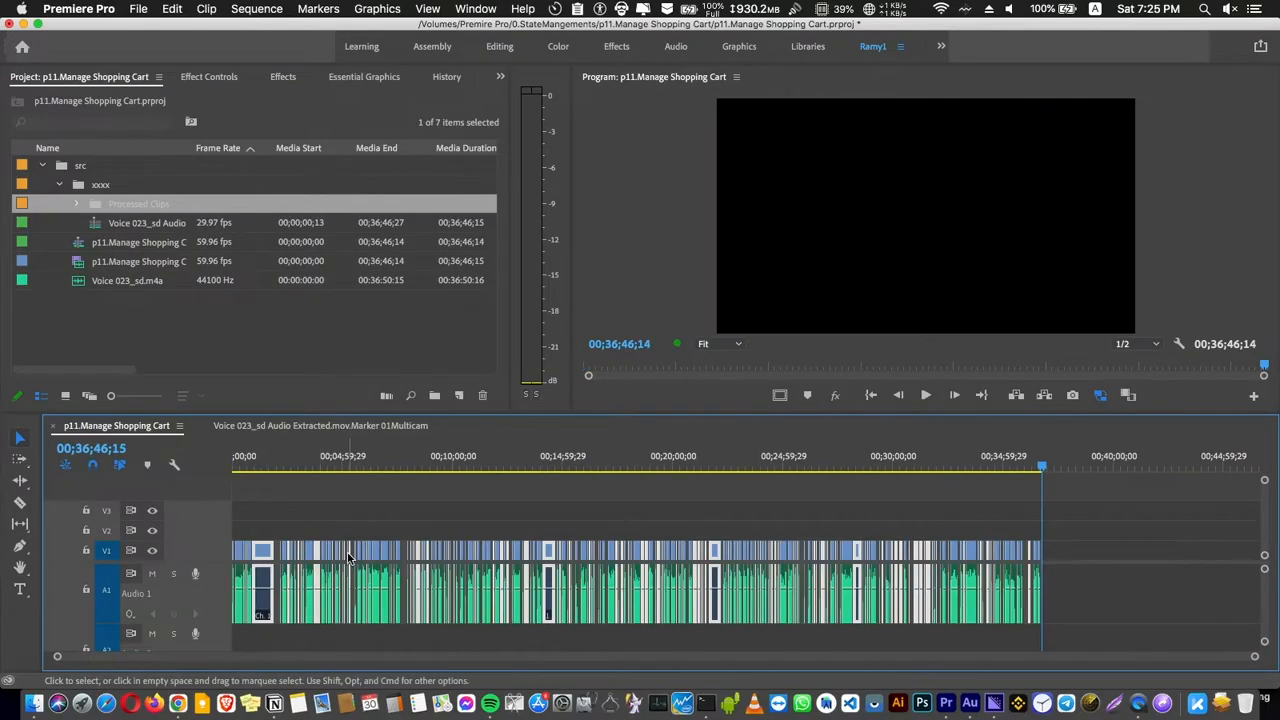
scroll(683, 528, up, 5)
scroll(600, 560, up, 5)
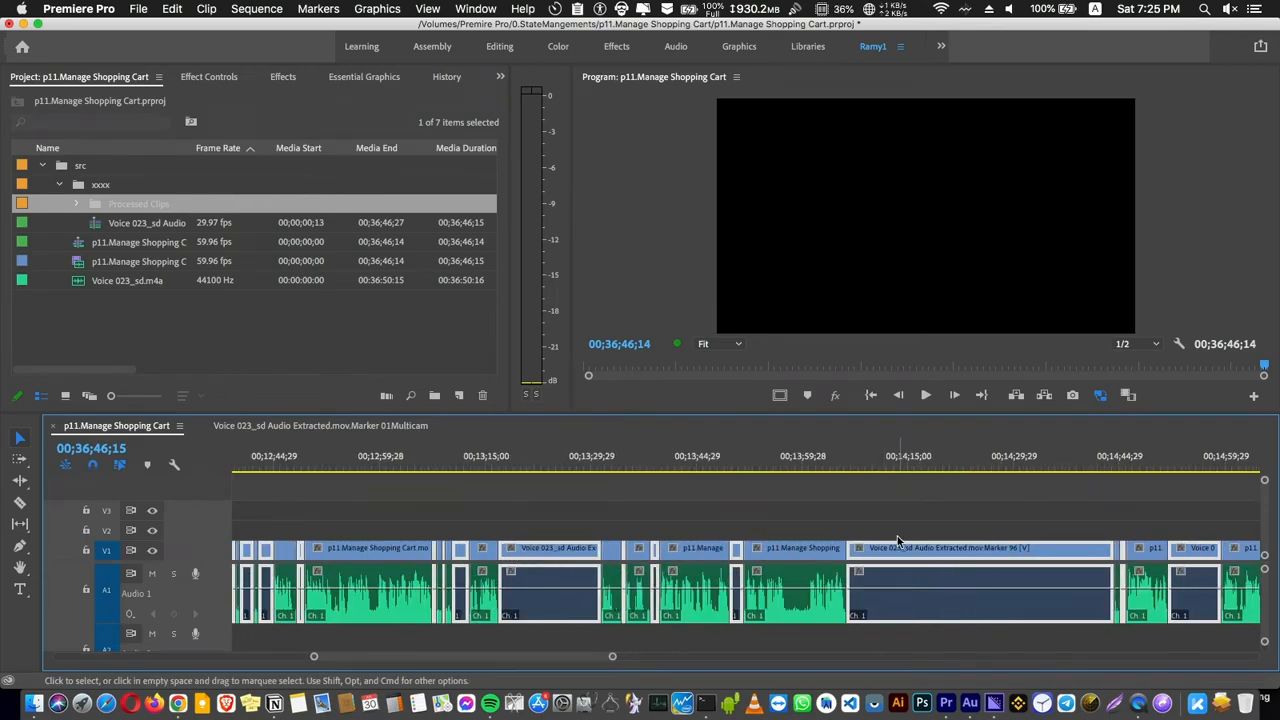
Delete the selected silent clips and close all gaps via Sequence > Close Gap.
key(alt+BackSpace)
scroll(630, 545, down, 5)
scroll(630, 545, down, 3)
click(256, 9)
mouse_move(206, 9)
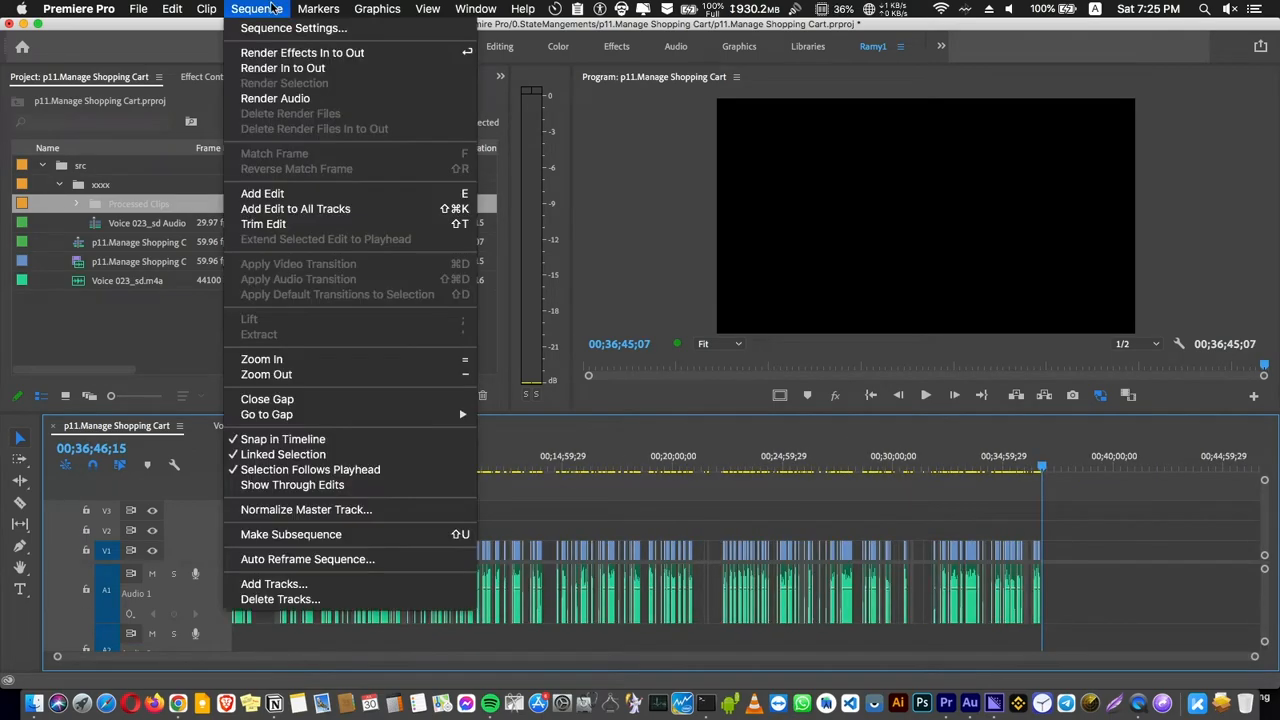
mouse_move(257, 8)
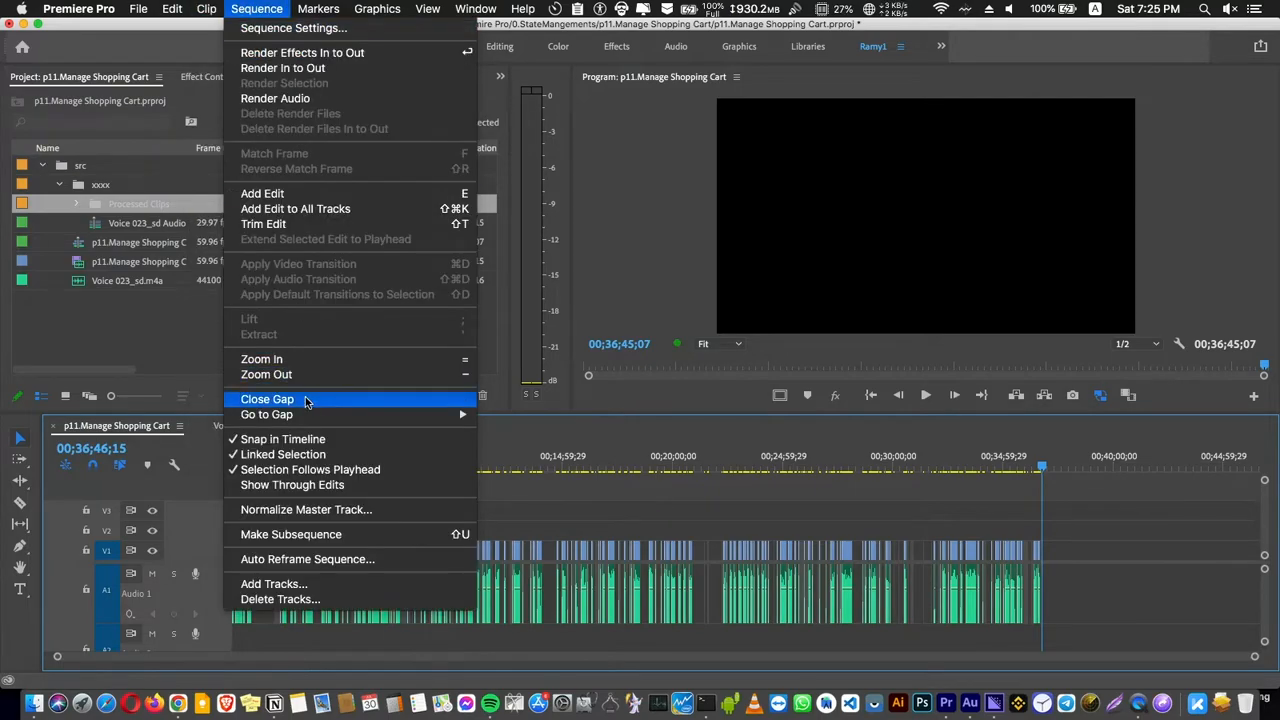
click(300, 401)
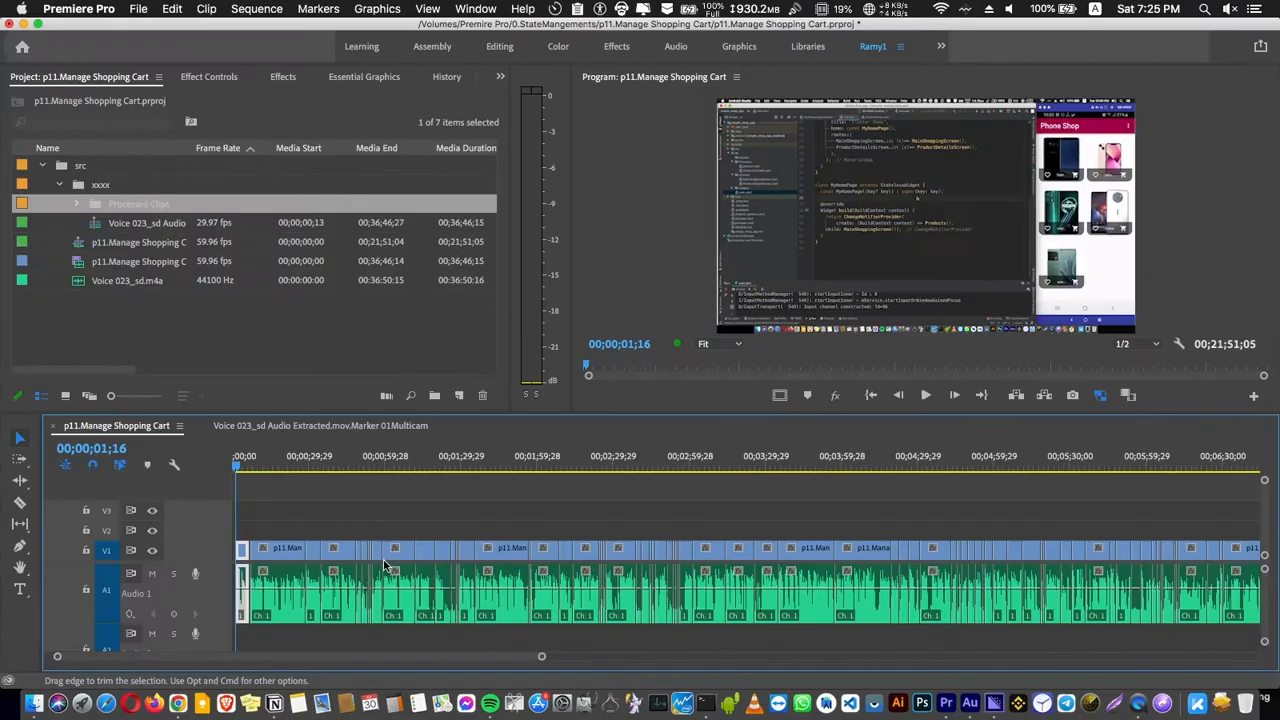
scroll(384, 600, down, 5)
scroll(384, 626, down, 2)
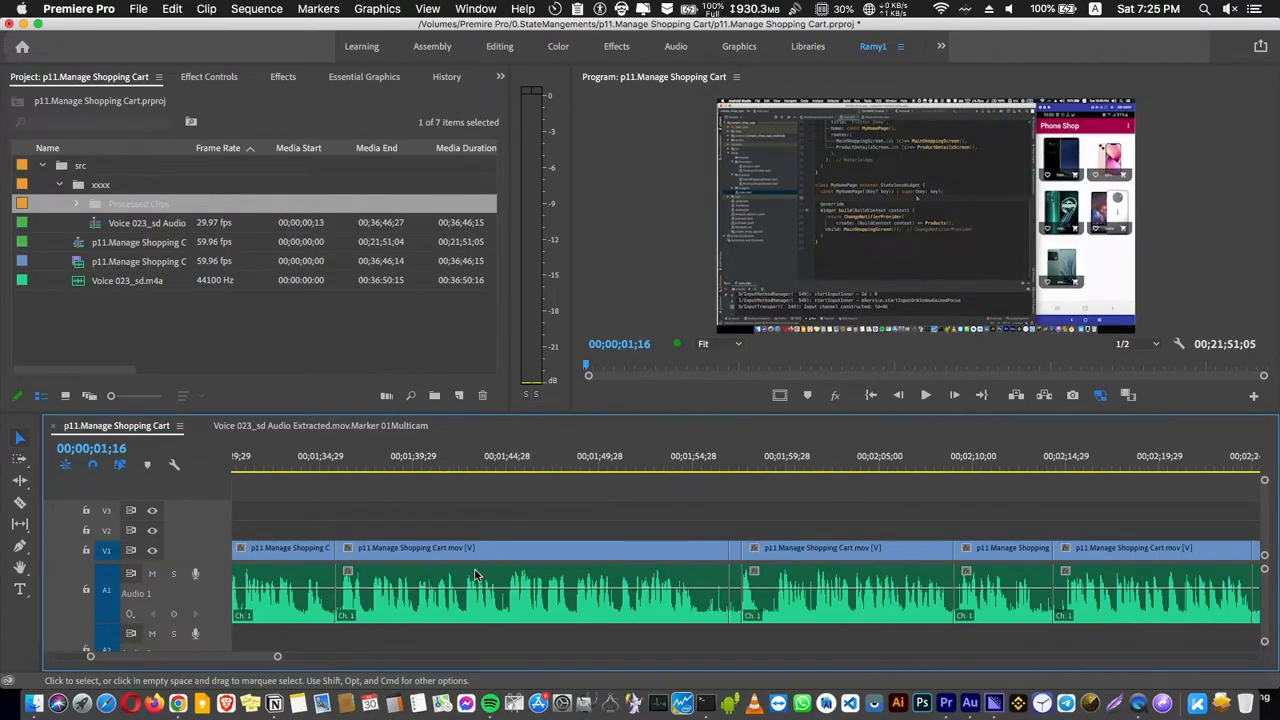
scroll(500, 600, down, 2)
scroll(700, 590, down, 2)
scroll(862, 578, down, 2)
scroll(862, 578, down, 3)
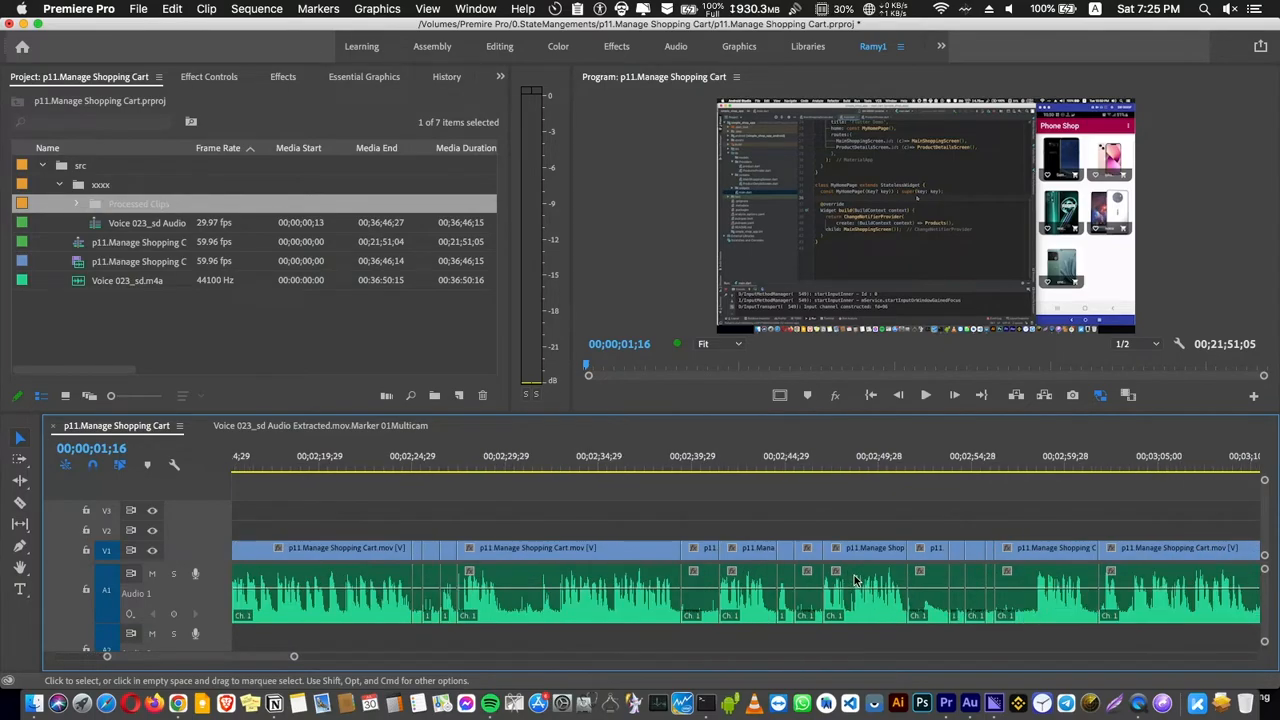
scroll(858, 578, down, 2)
scroll(820, 578, down, 3)
click(464, 467)
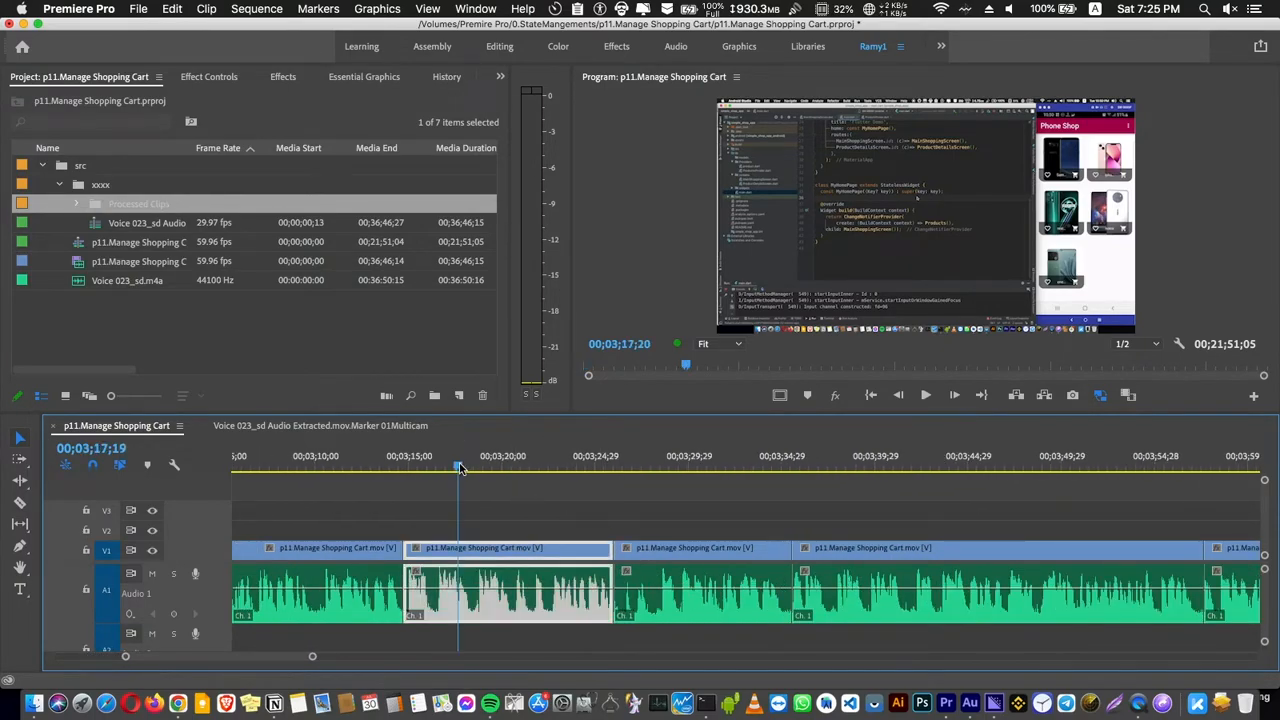
key(Down)
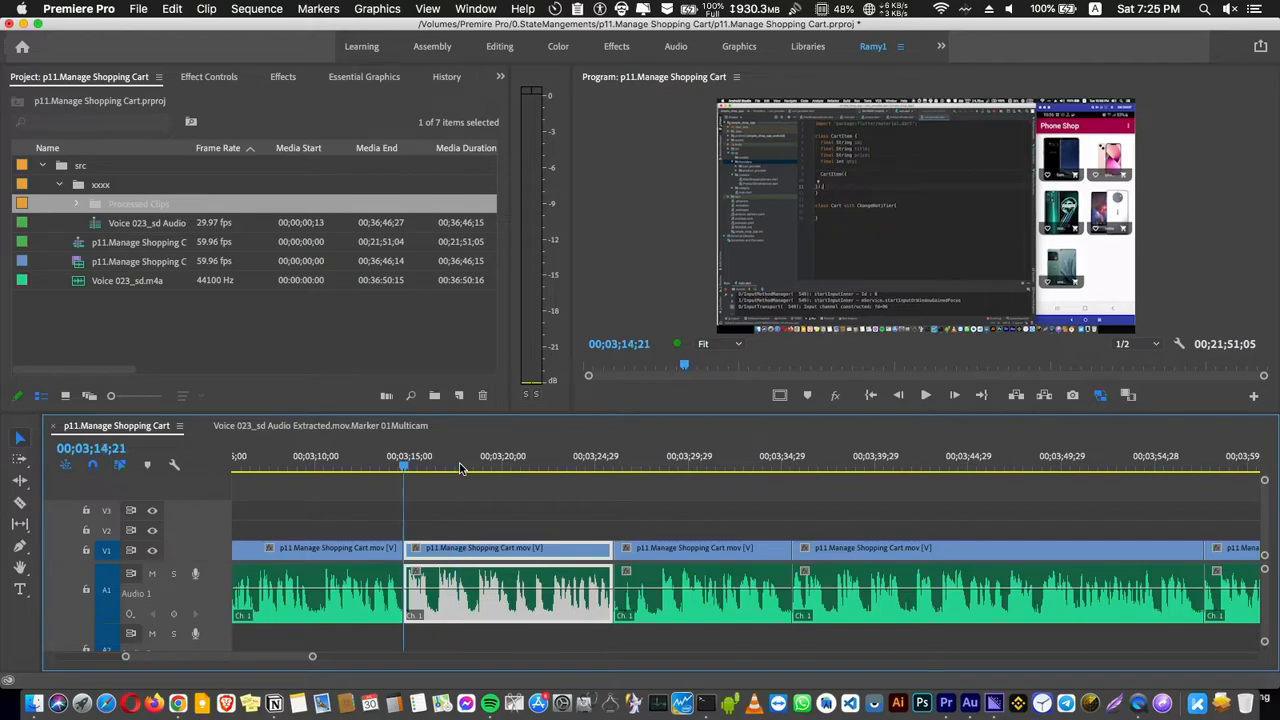
key(Down)
key(Down)
key(Down)
key(Up)
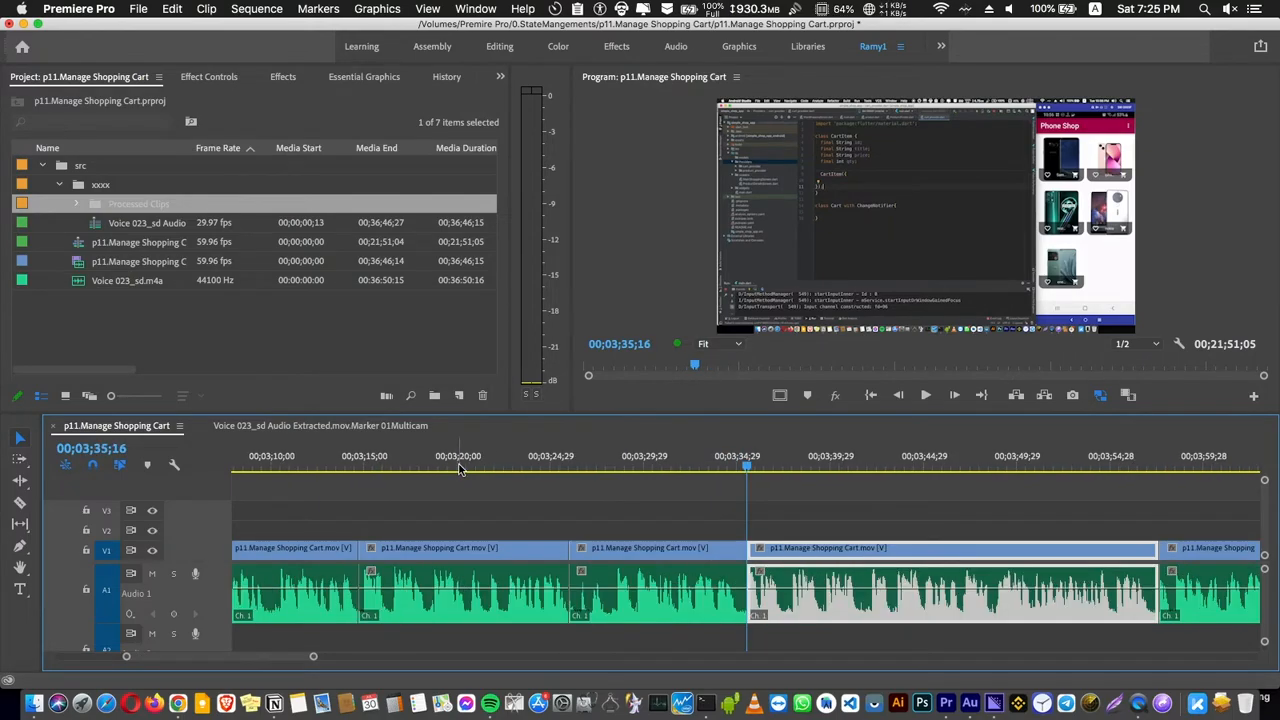
click(697, 557)
key(alt+BackSpace)
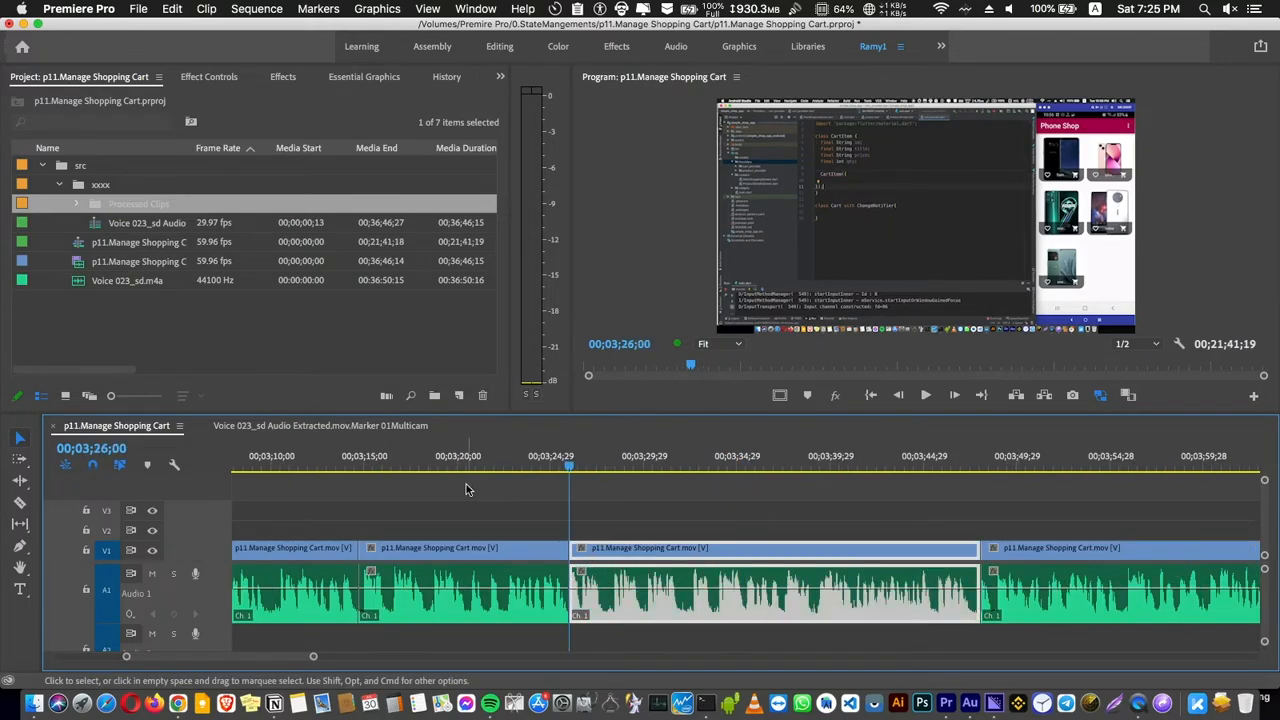
key(super+z)
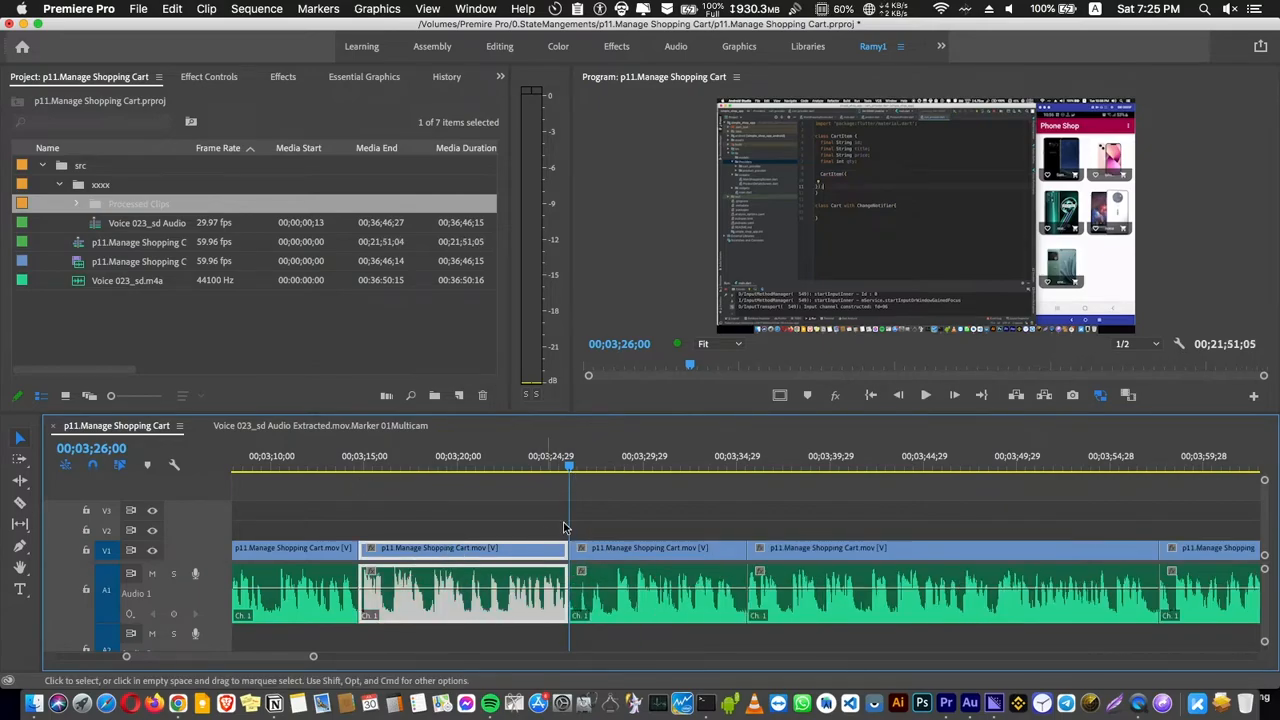
scroll(542, 543, up, 10)
key(backslash)
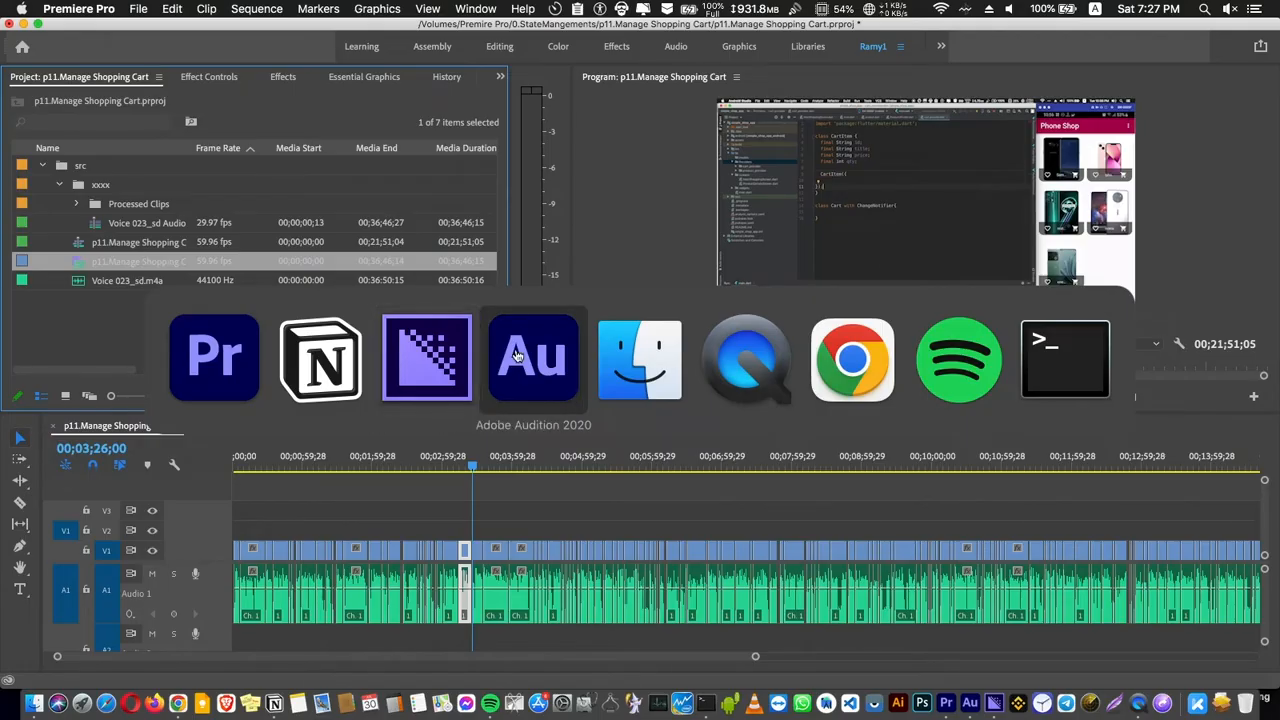
Switch to Adobe Audition showing Voice 023_sd Audio Extracted.wav with its silence markers.
click(519, 358)
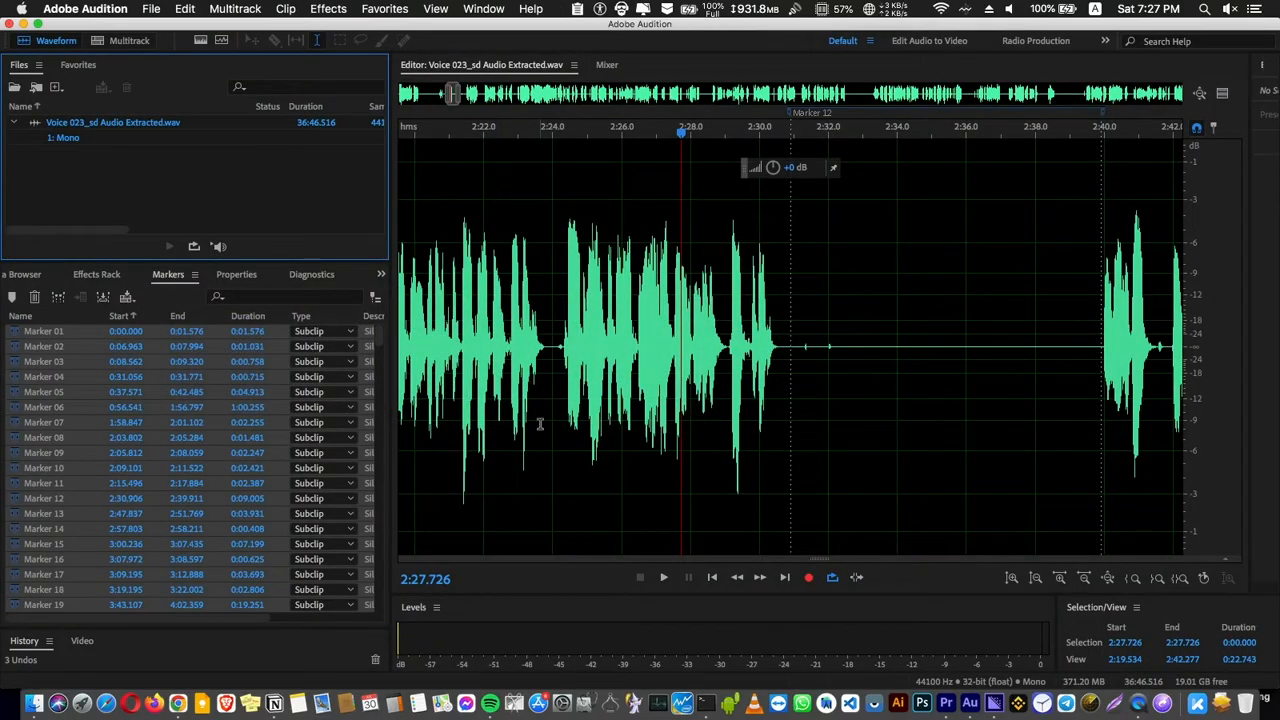